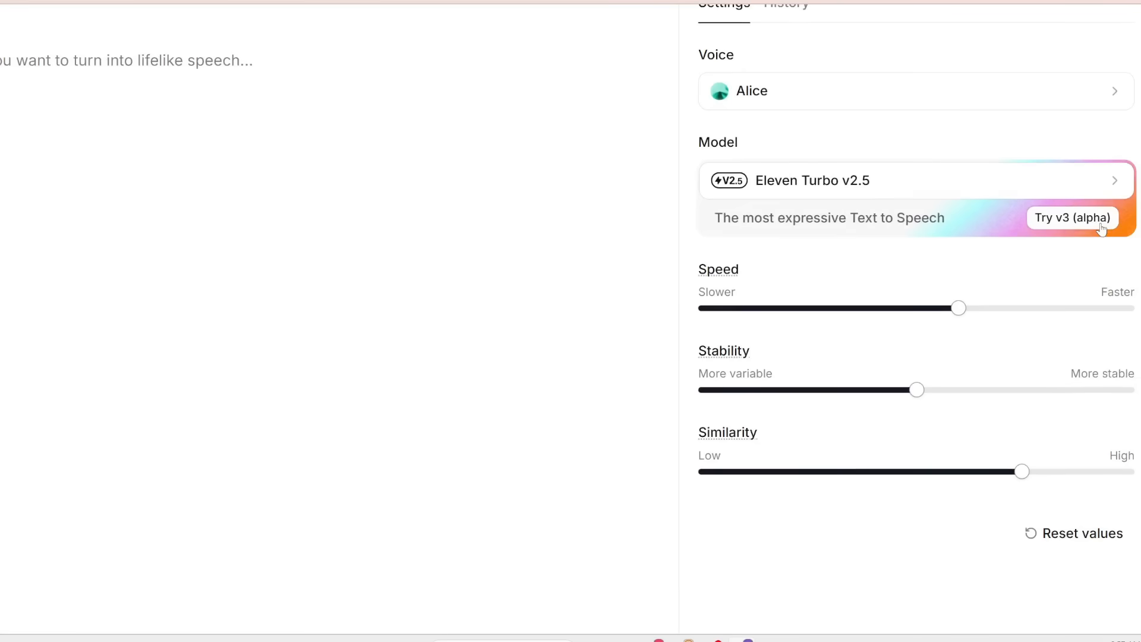
- Switch the text-to-speech model to Eleven v3 (alpha)
click(960, 192)
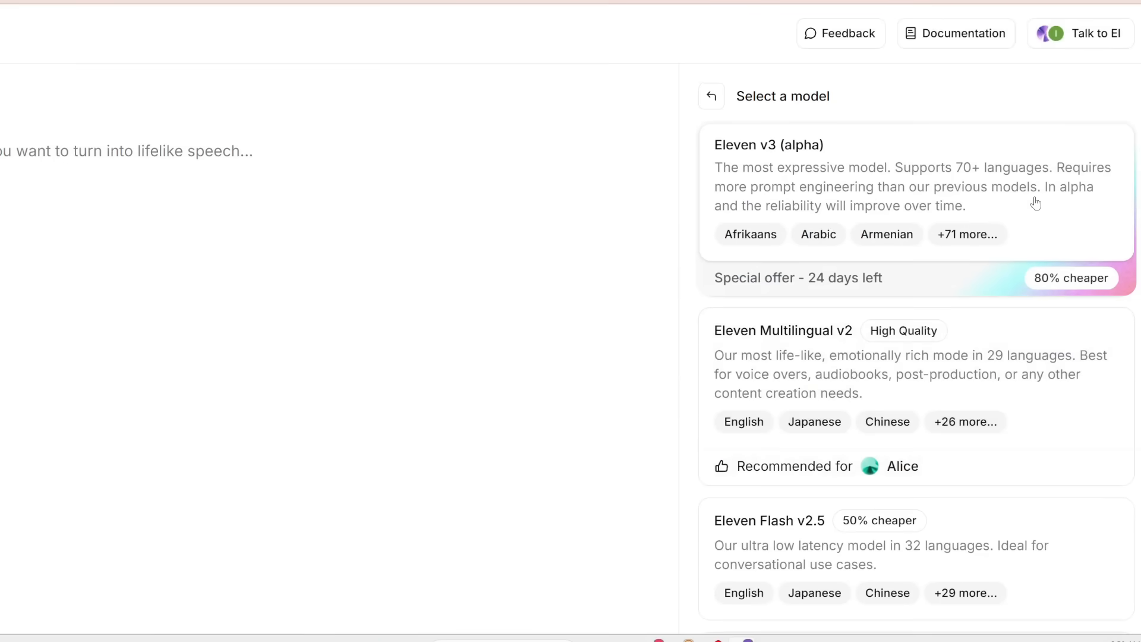
click(1036, 203)
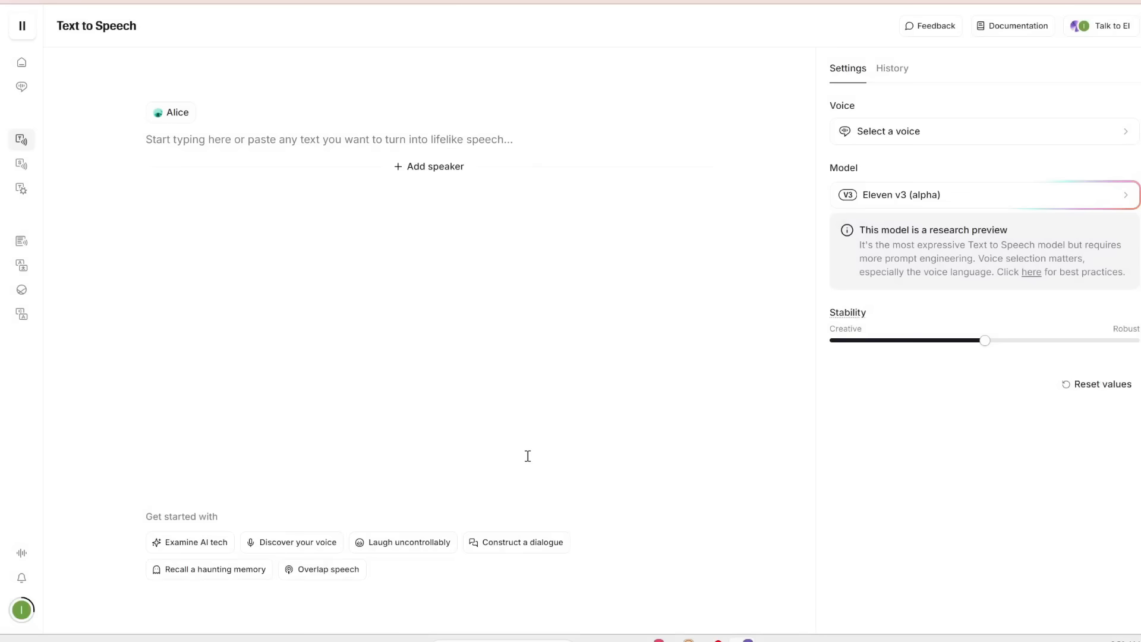
- Open the voice list and preview the James, Jane, Juniper, Arabella and Nichalia Schwartz voices
click(984, 138)
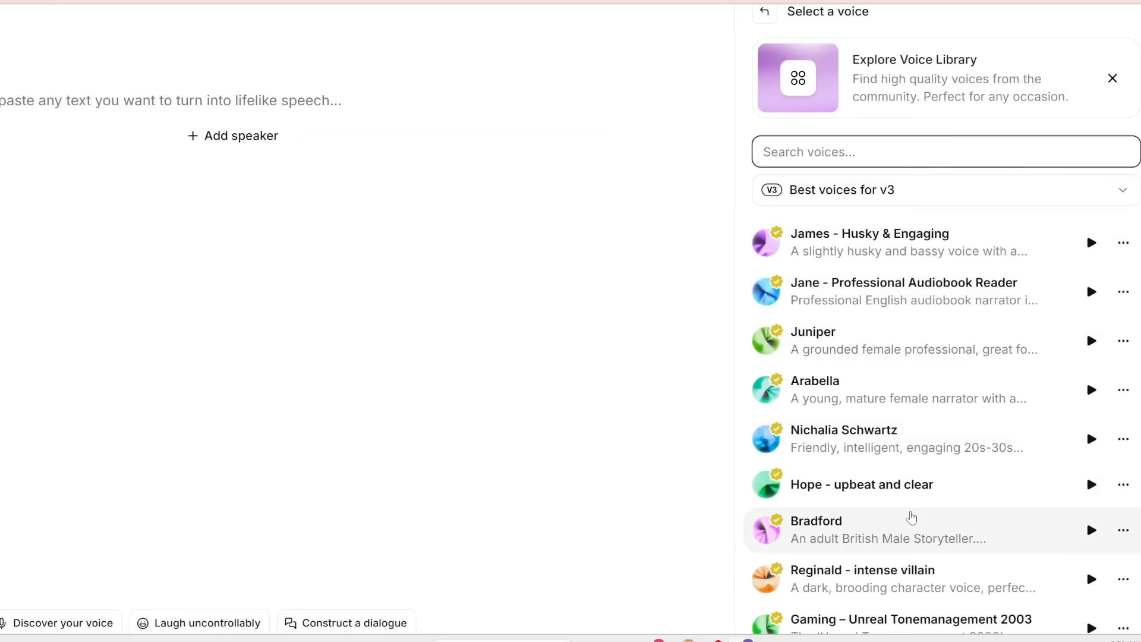
click(1092, 243)
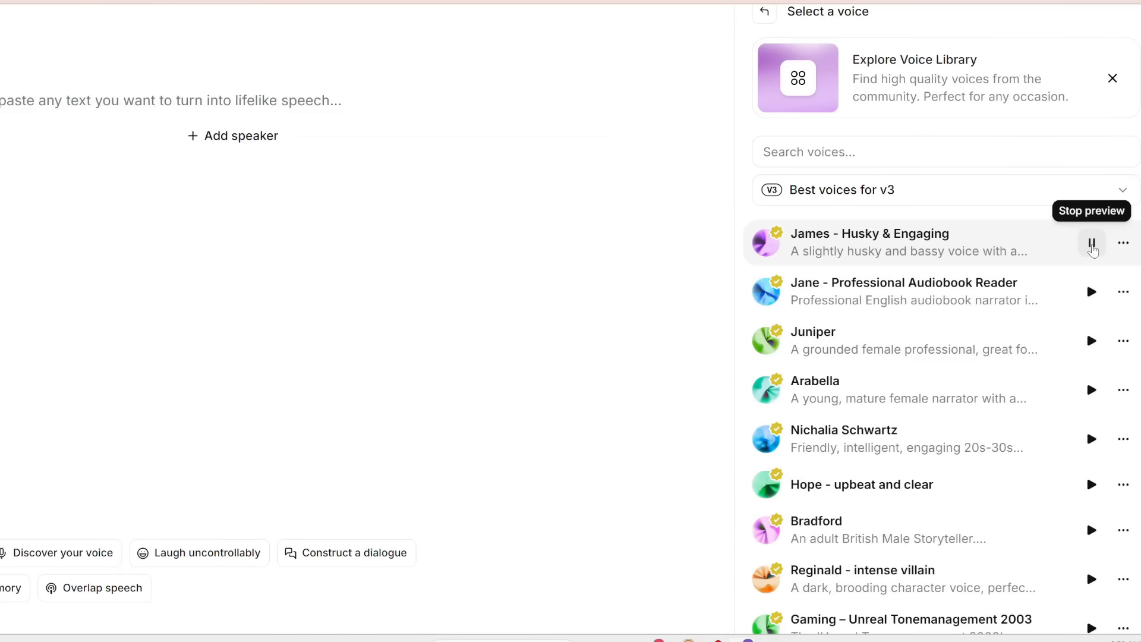
click(1092, 291)
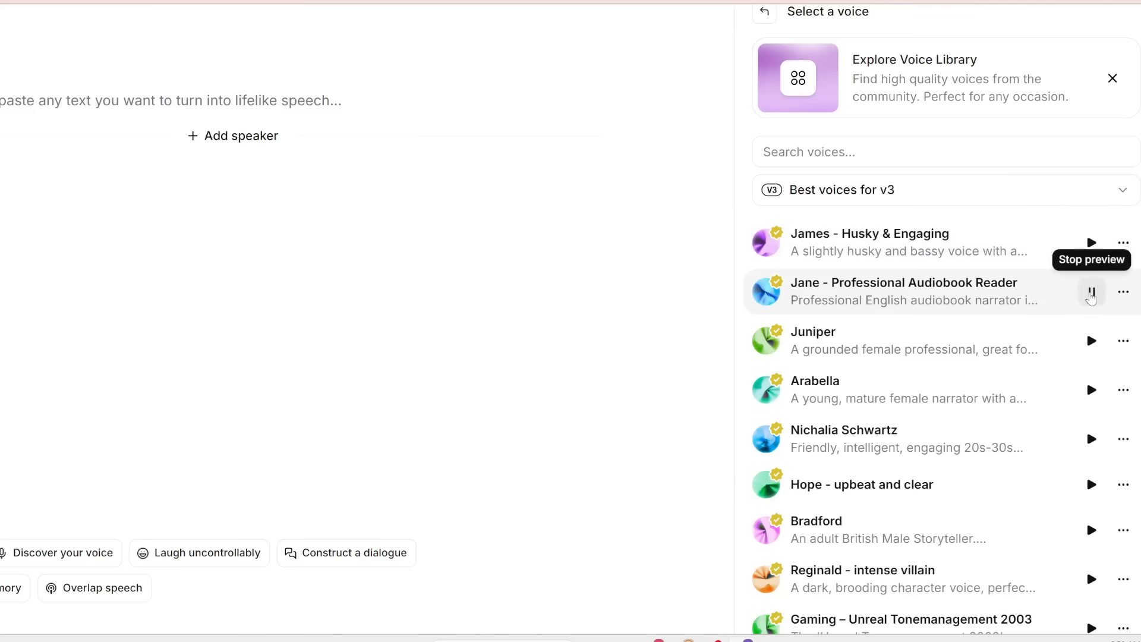
click(1092, 341)
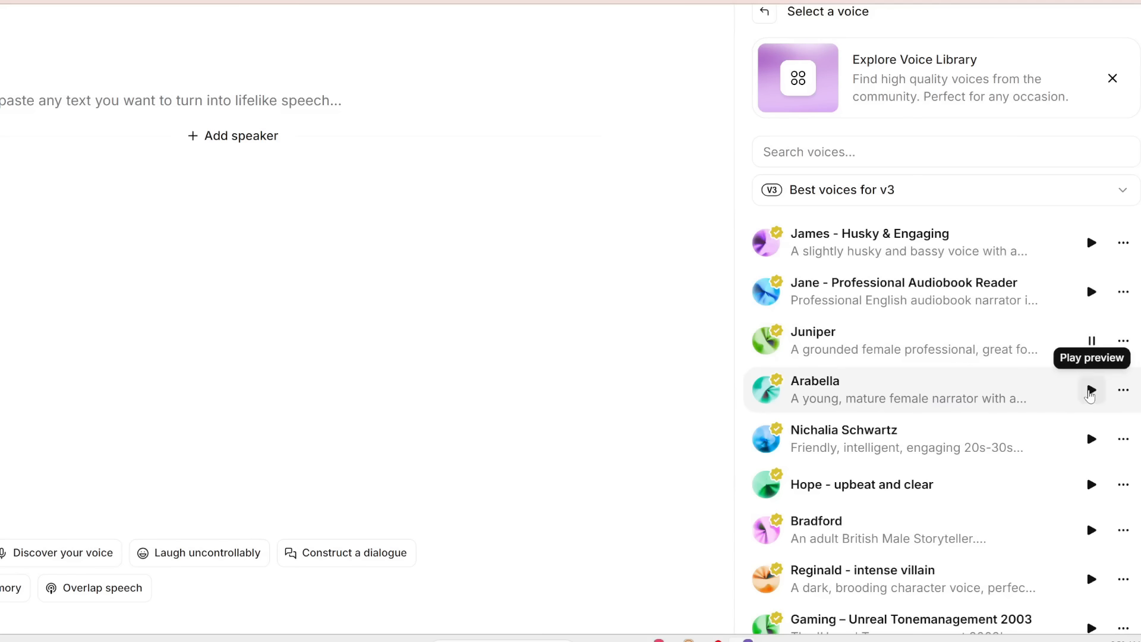
click(1090, 391)
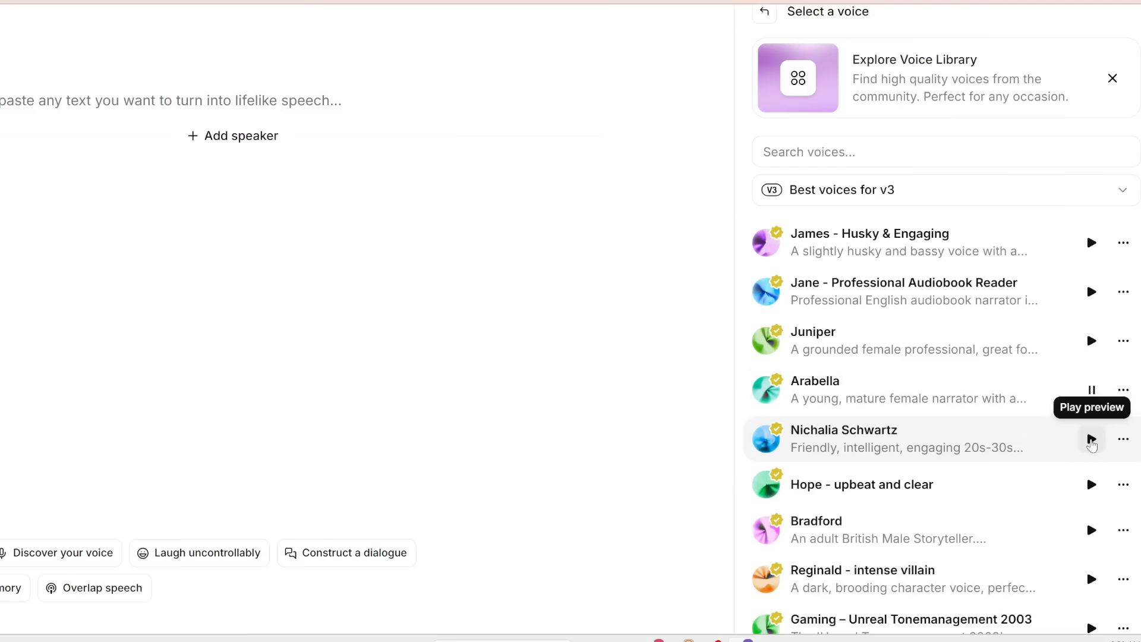
click(1092, 440)
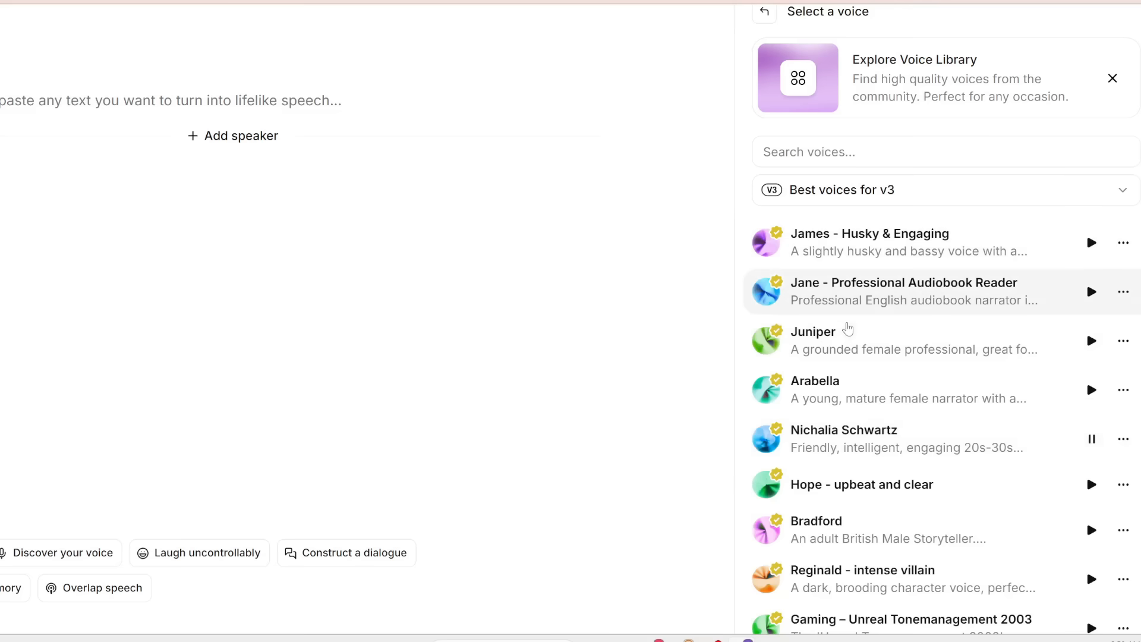
- Select Arabella as the voice and place the cursor in the text box
scroll(850, 328, down, 1)
click(859, 331)
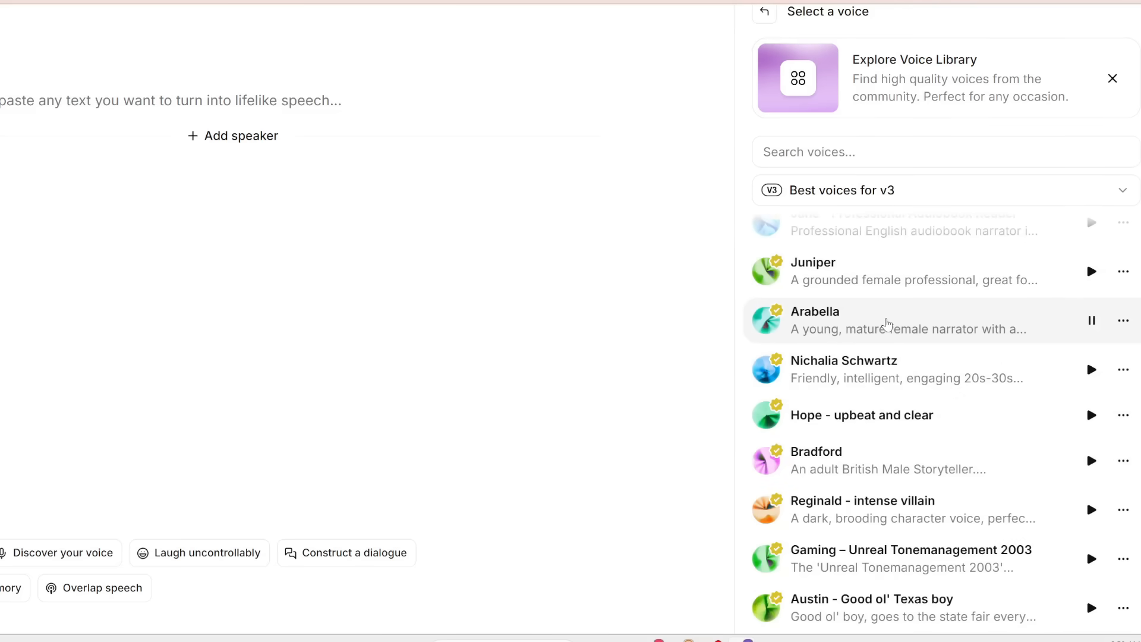
click(886, 322)
click(950, 380)
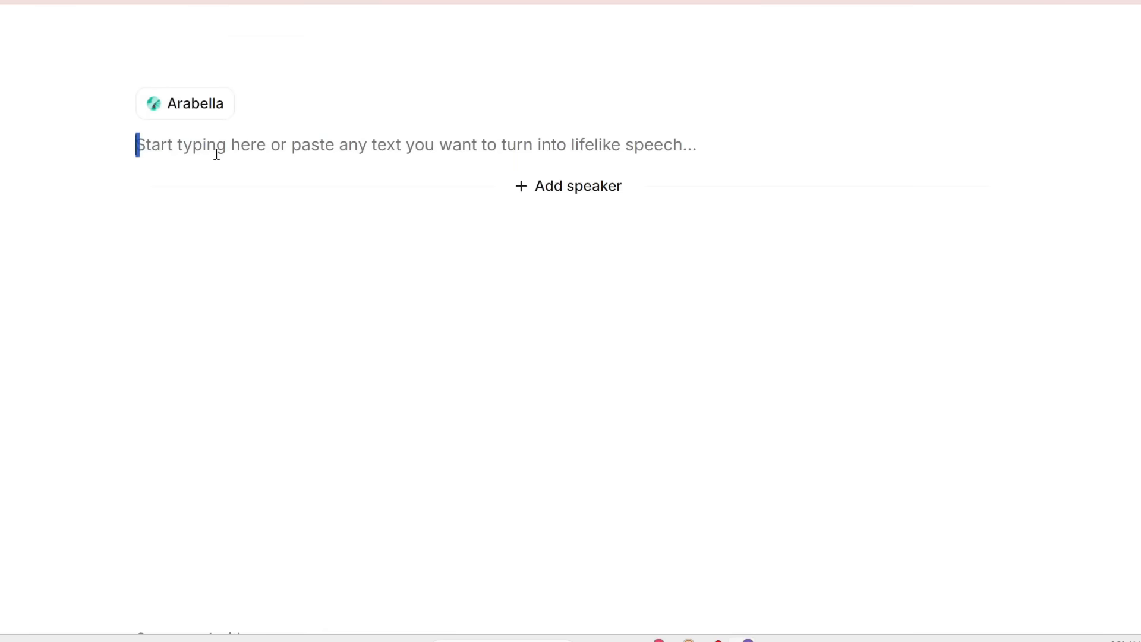
- Paste the line "[sobbing] I didn't think it would be this hard to say goodbye." and highlight the [sobbing] tag
text([sobbing] I didn’t think it would be this hard to say goodbye.)
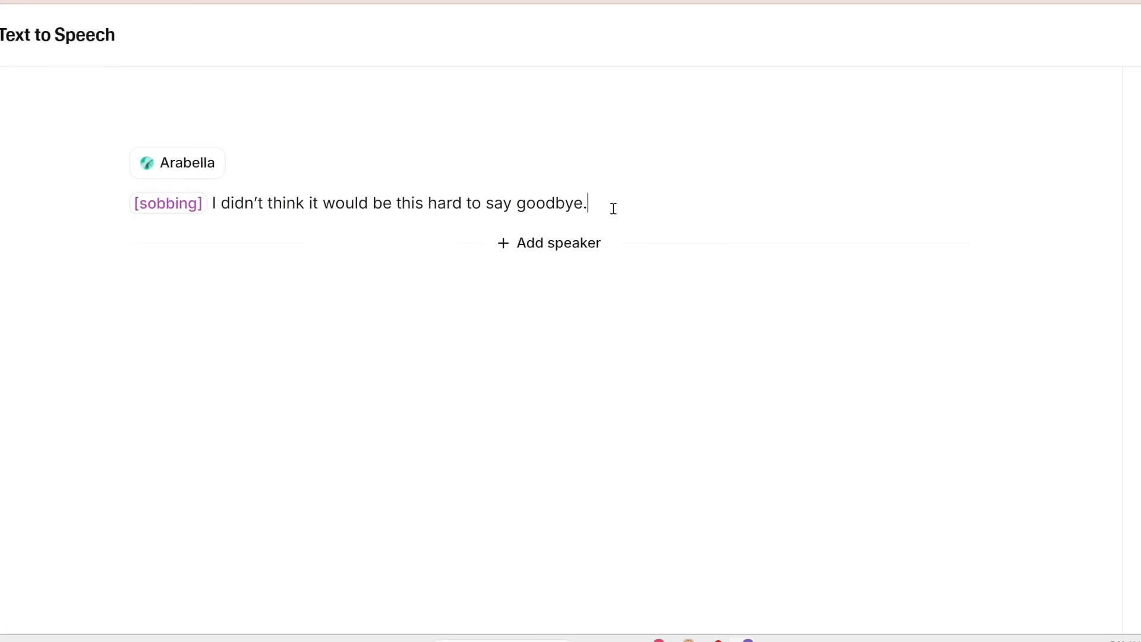
drag(532, 153, 214, 157)
click(213, 210)
drag(128, 205, 211, 205)
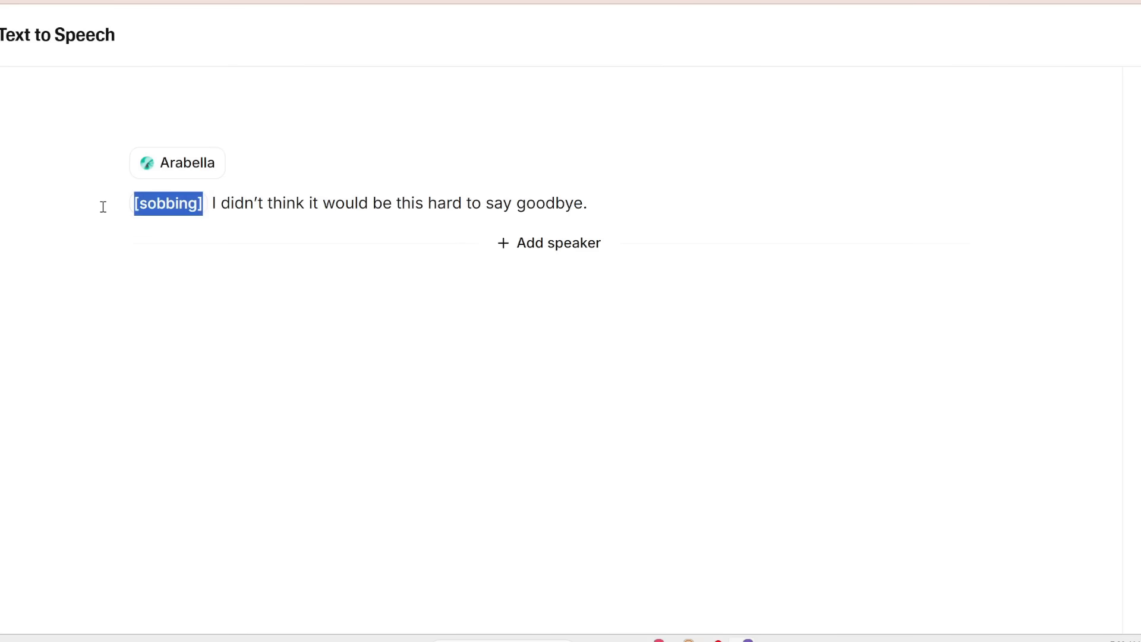
- Add a second speaker voiced by James - Husky & Engaging with the line "[sigh] I know. I didn't either."
click(534, 251)
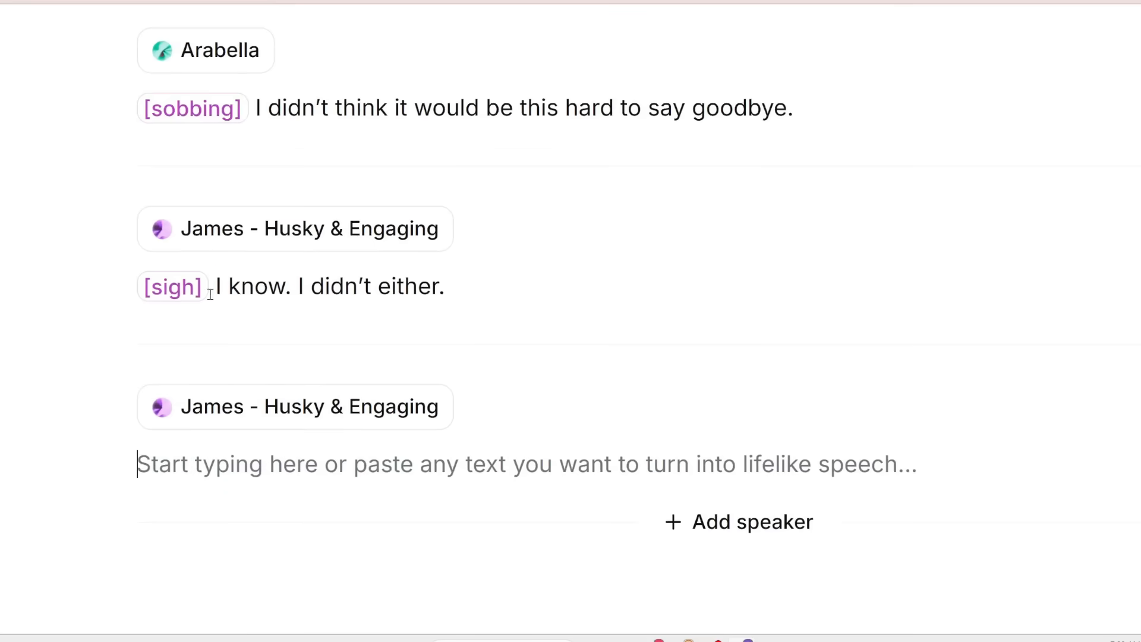
drag(212, 294, 96, 291)
drag(457, 283, 208, 281)
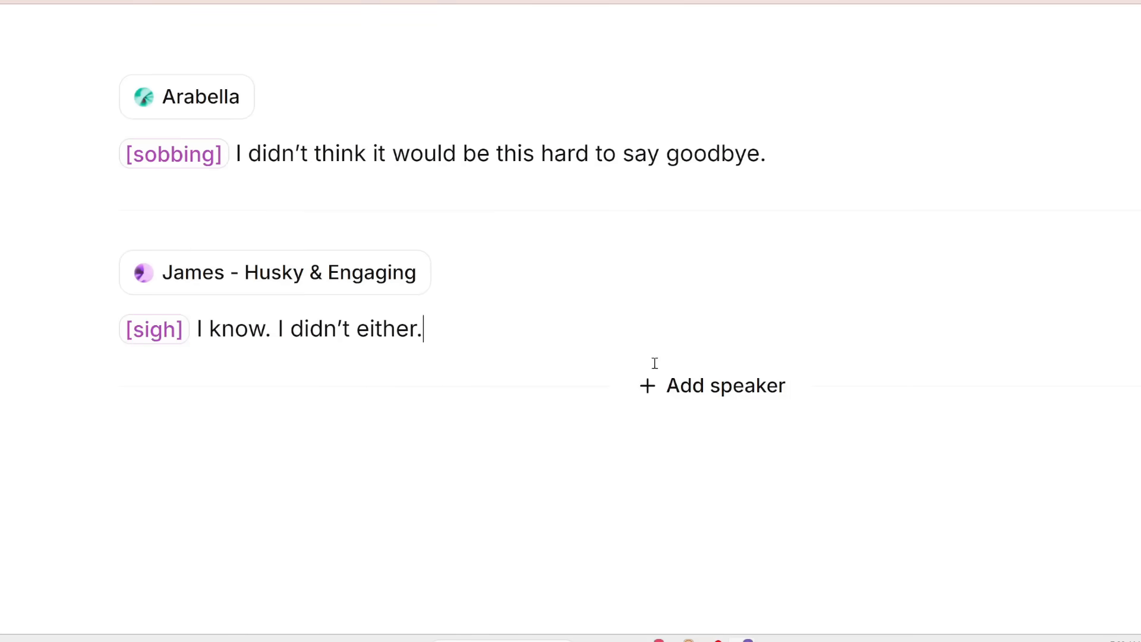
- Set the third speaker's voice to Arabella with the line "[angry] [shouting] That's not enough! It's not fair!"
scroll(642, 362, down, 5)
click(560, 337)
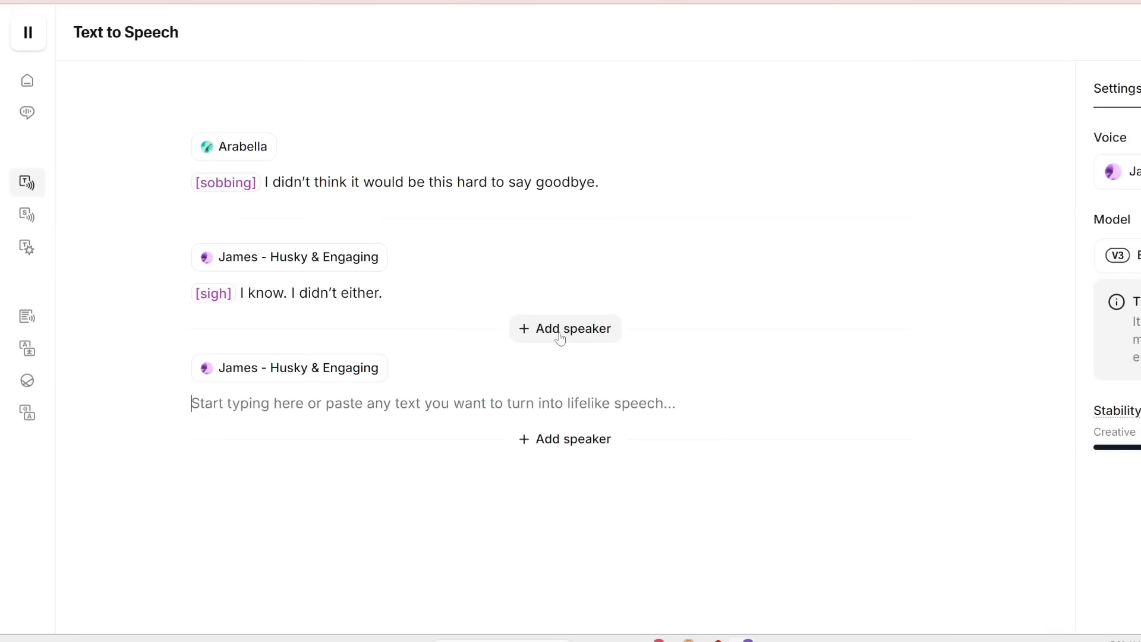
click(331, 373)
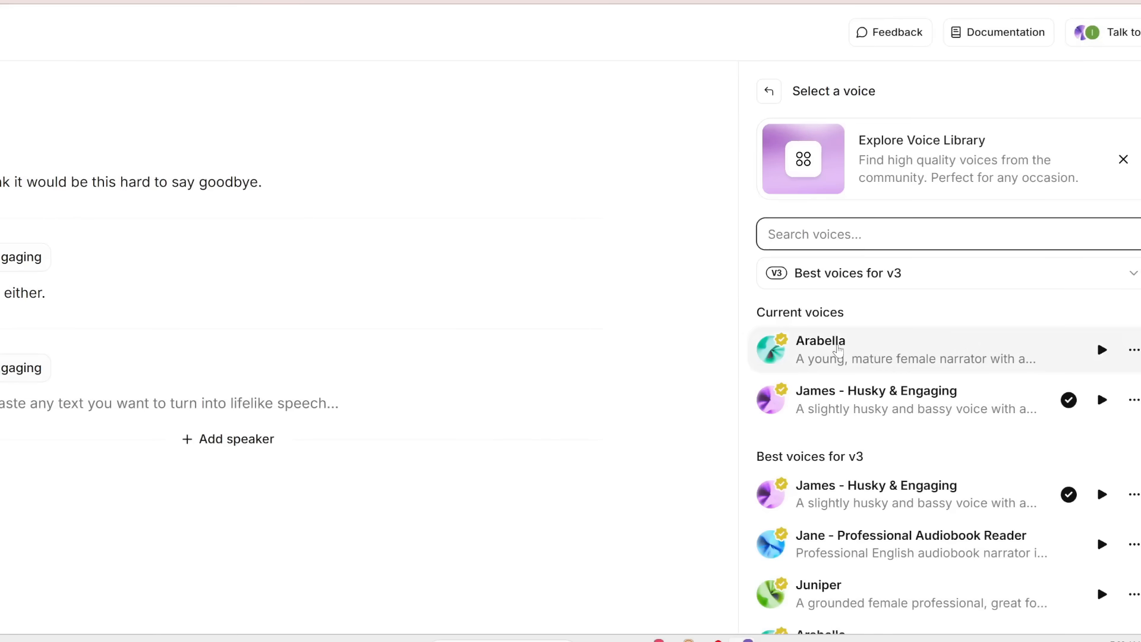
click(838, 350)
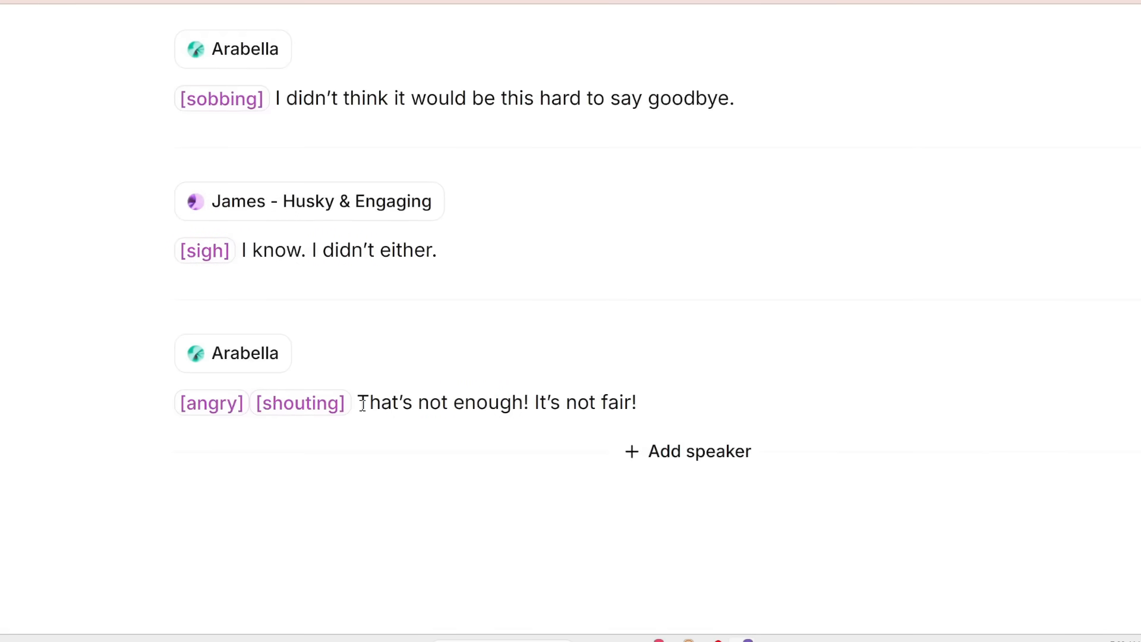
drag(362, 406, 631, 410)
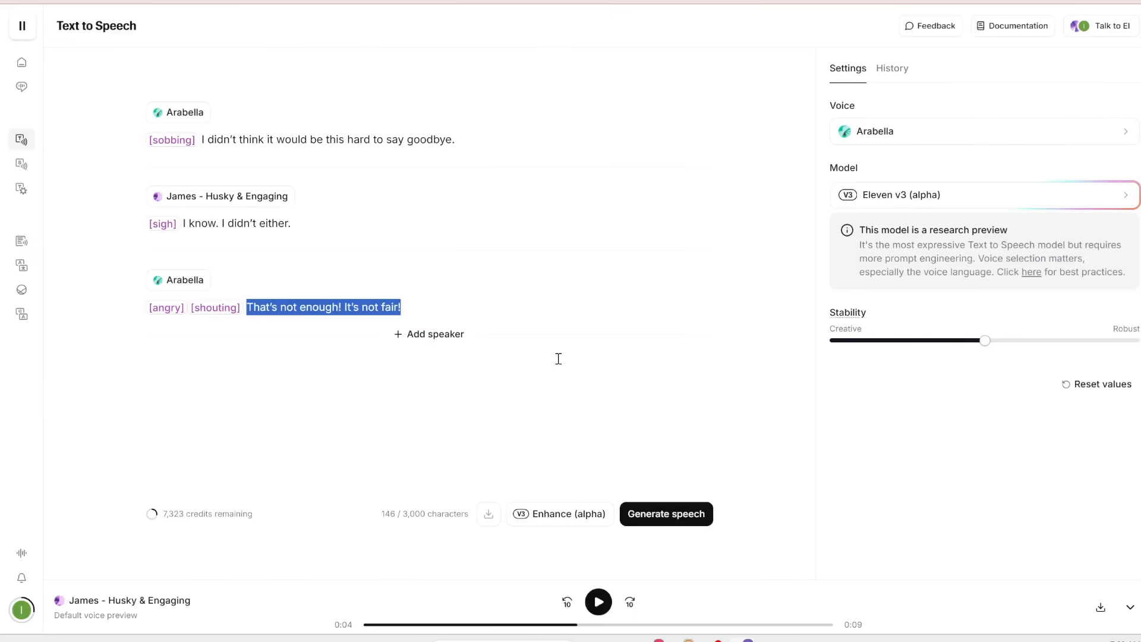
- Generate speech for the dialogue and play back Generation 2
click(645, 510)
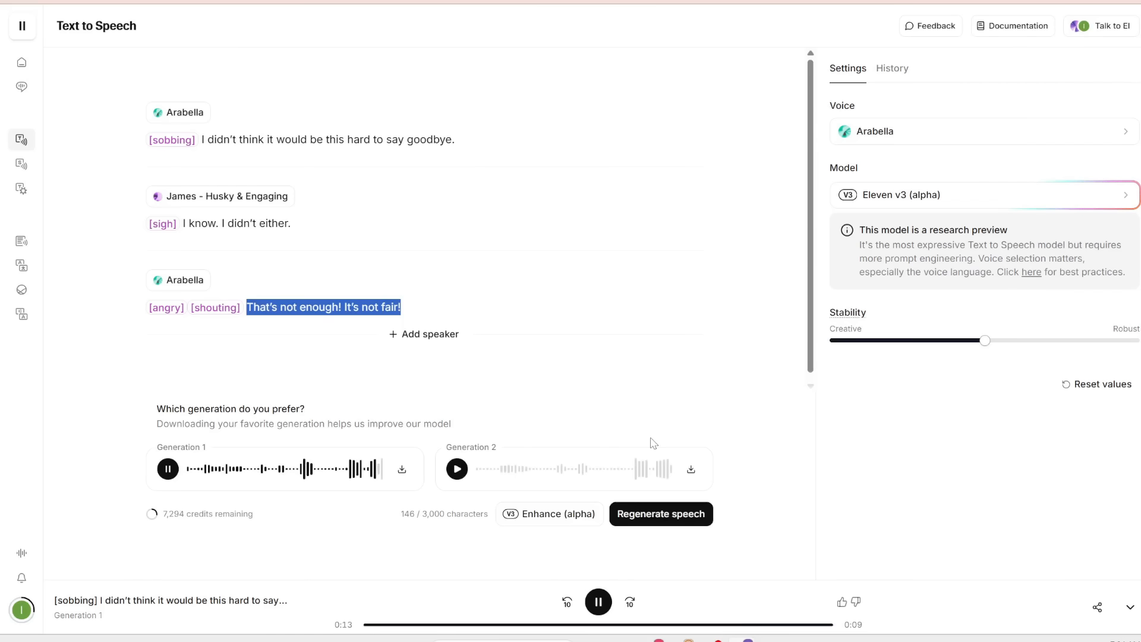
click(650, 439)
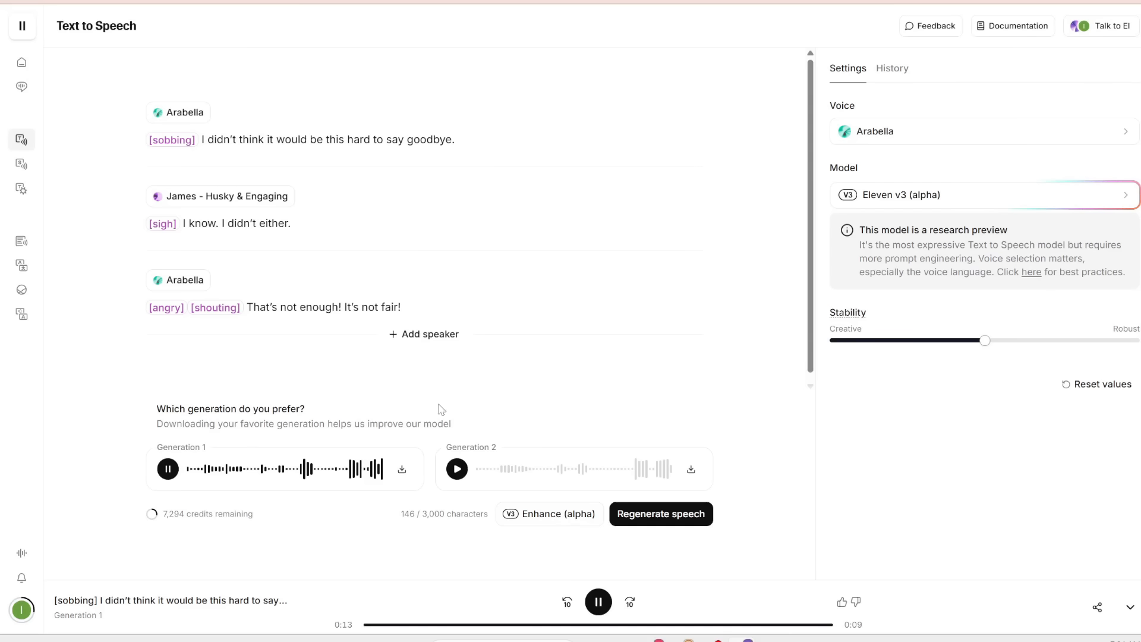
click(457, 469)
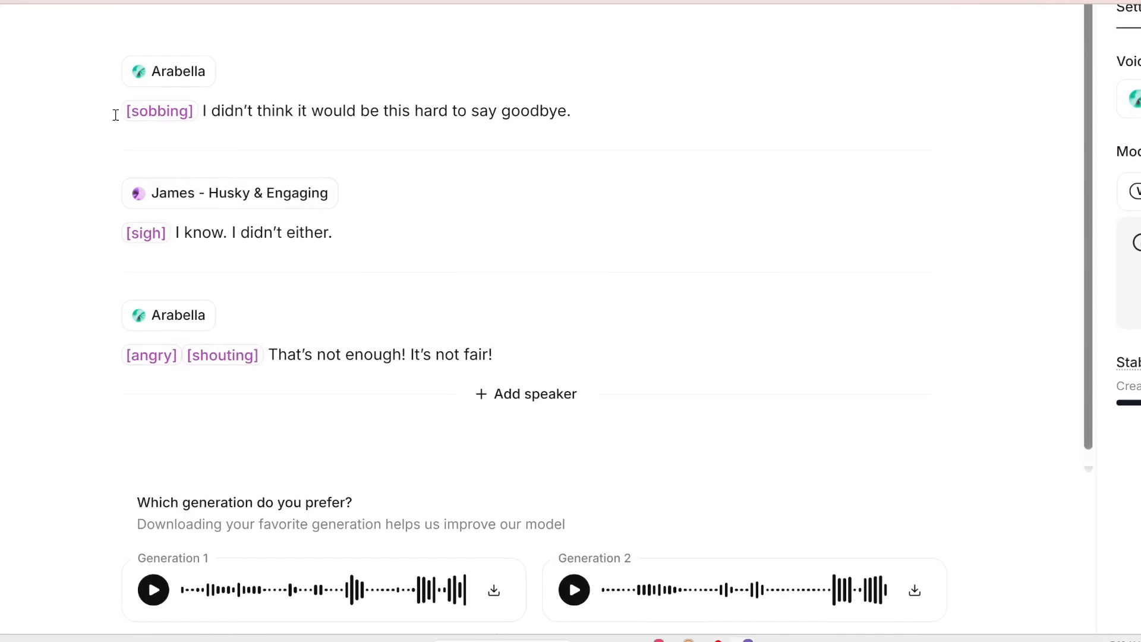
- Review each speaker's line and its audio tags in the dialogue
drag(160, 112, 604, 115)
click(603, 115)
drag(123, 241, 177, 239)
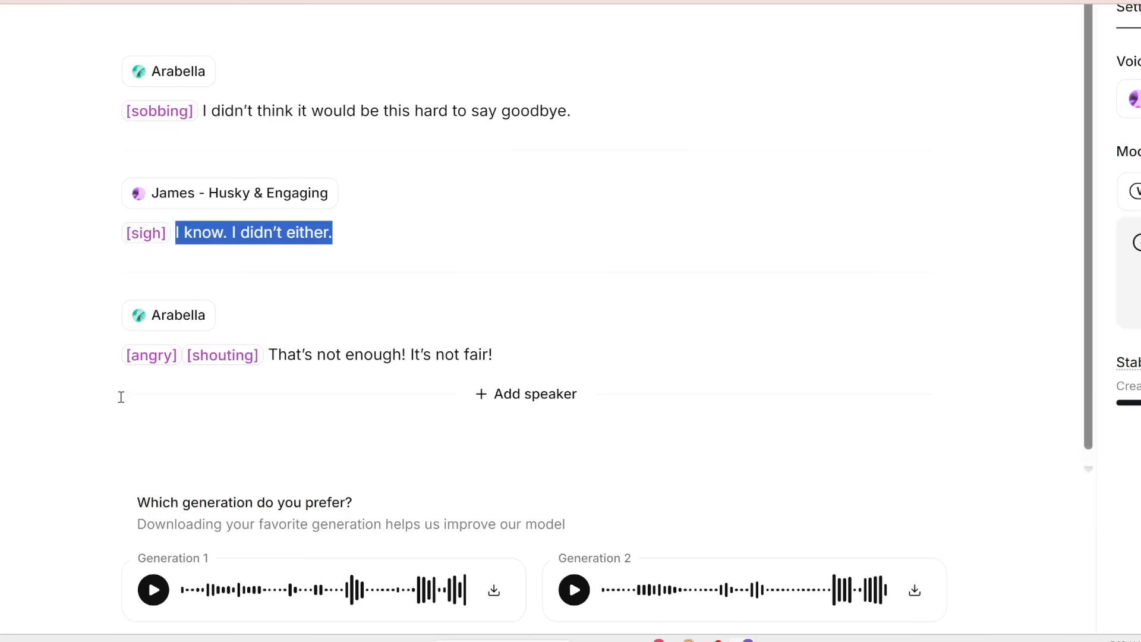
drag(493, 355, 124, 362)
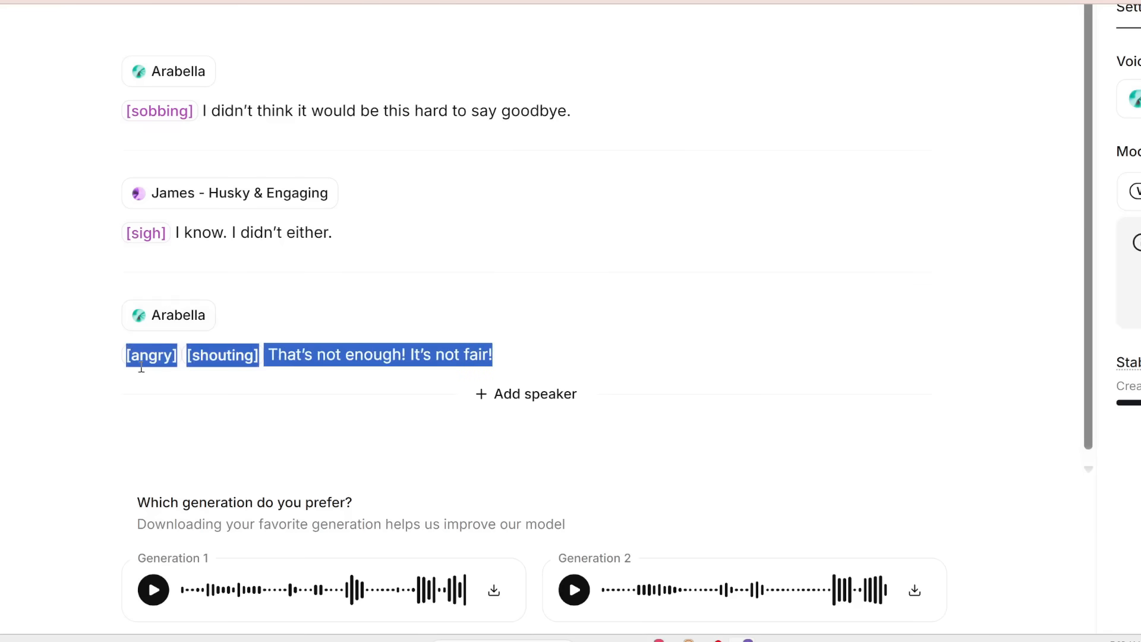
click(308, 368)
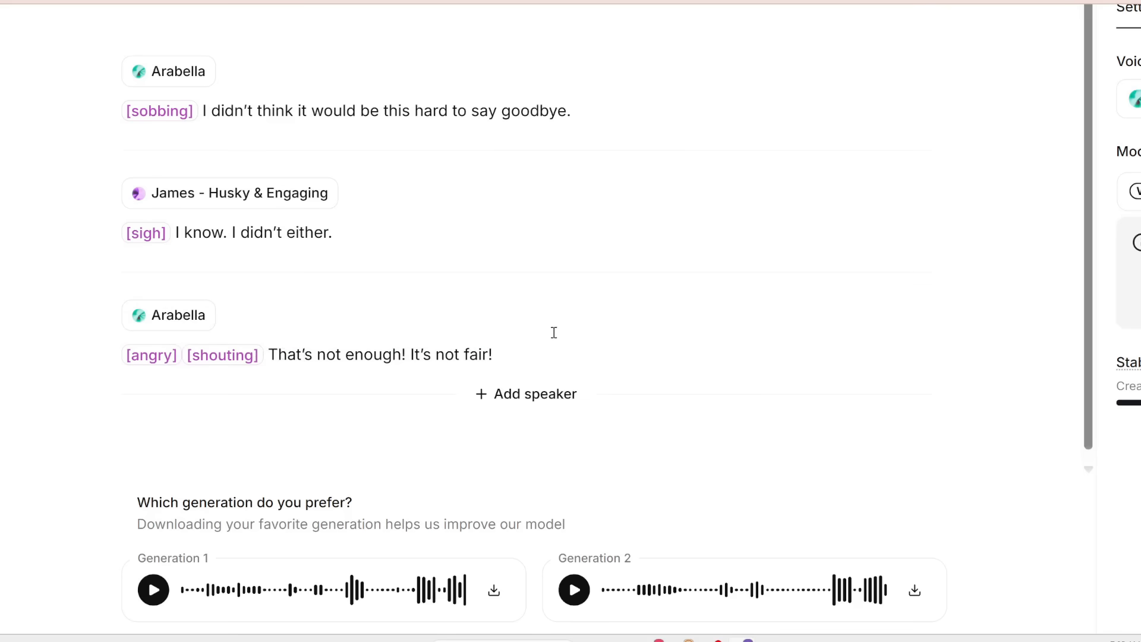
- Delete all the dialogue text from the editor
scroll(538, 363, down, 4)
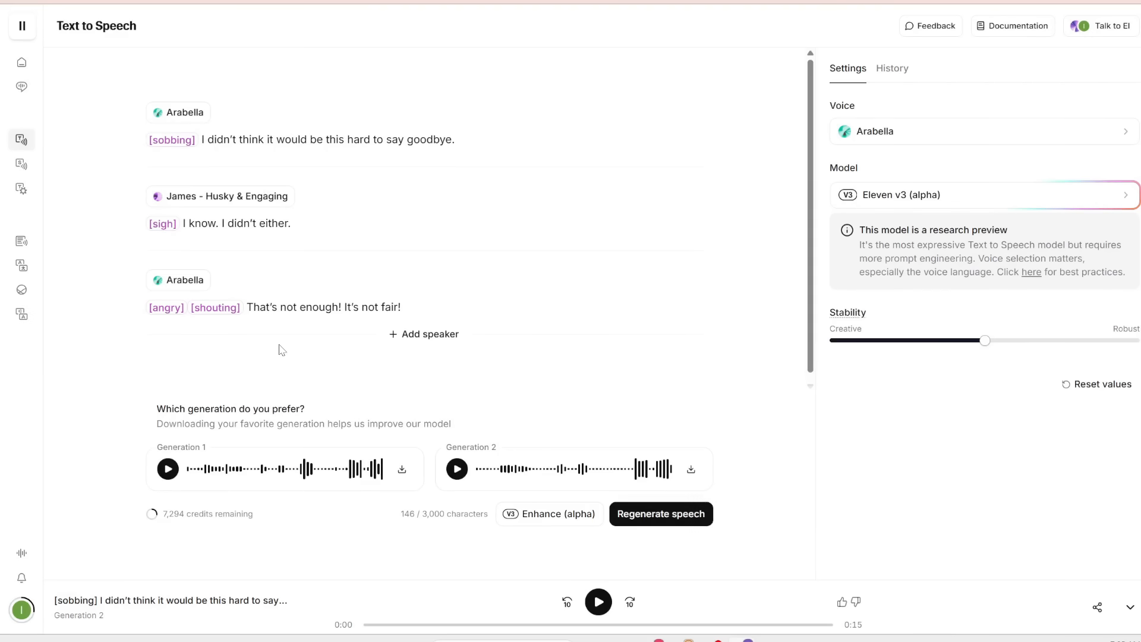
drag(403, 317, 133, 79)
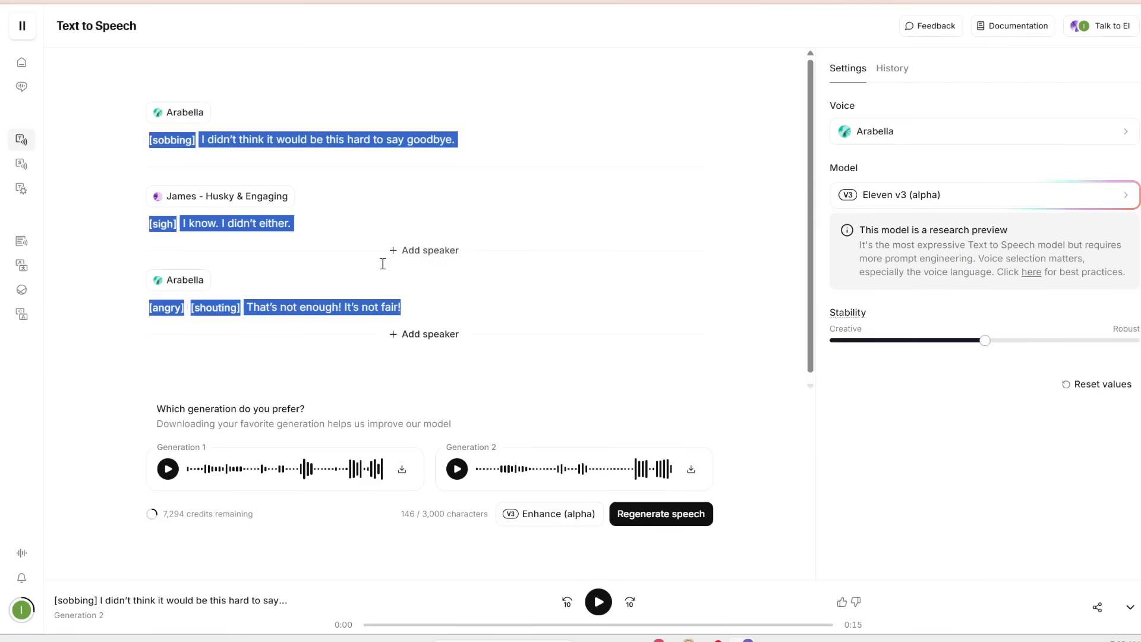
key(BackSpace)
scroll(382, 246, up, 1)
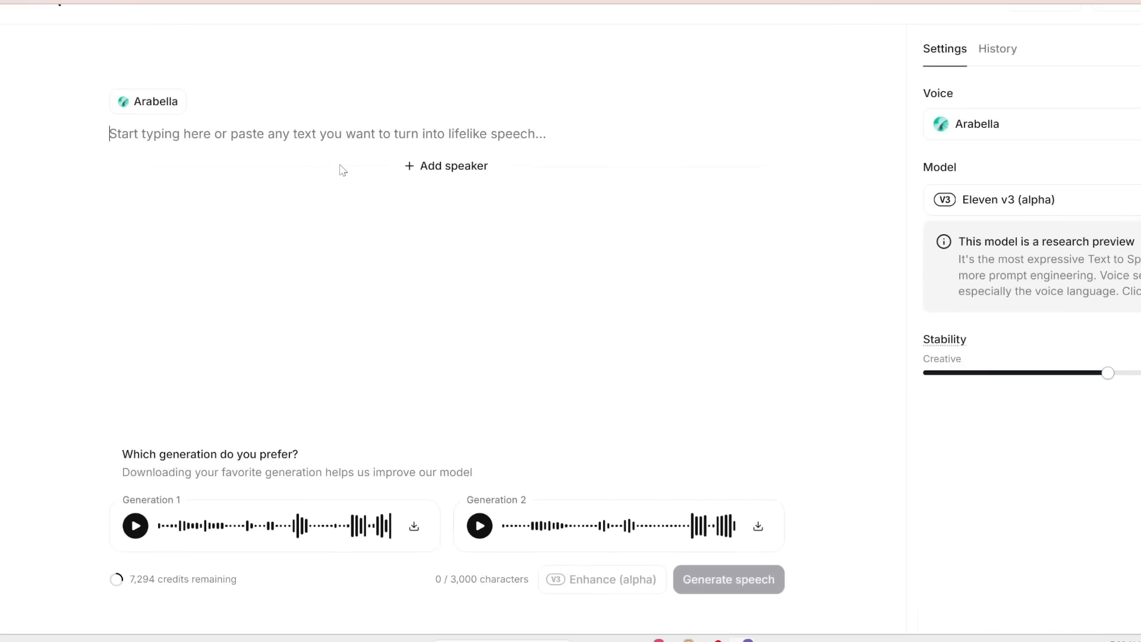
- Choose Hope - upbeat and clear as the voice for the first speaker
scroll(957, 180, right, 3)
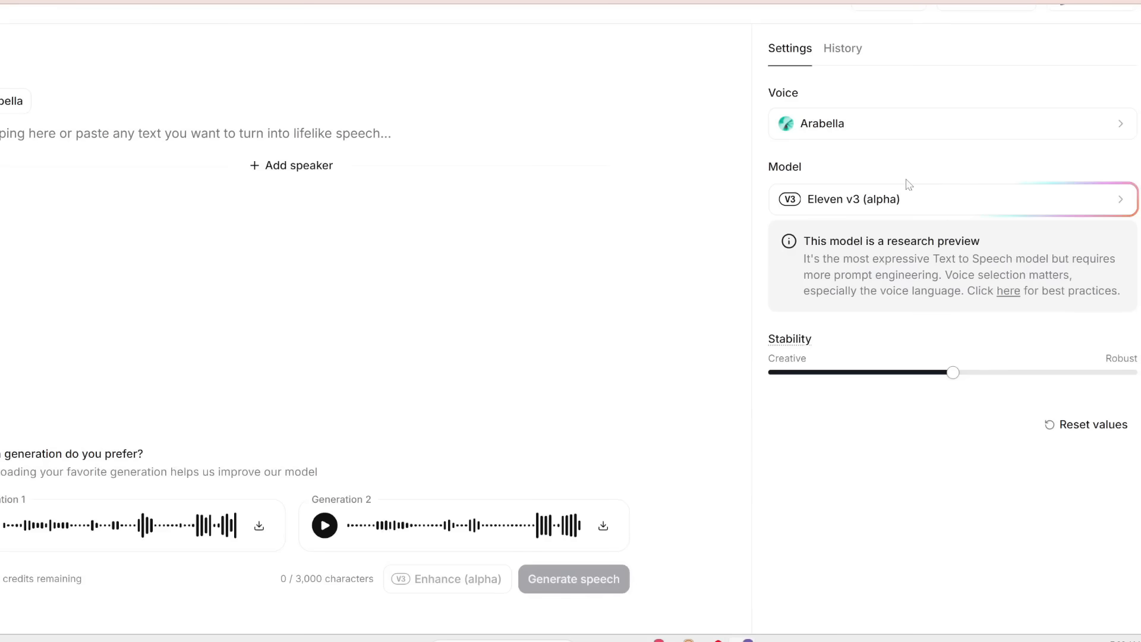
click(968, 125)
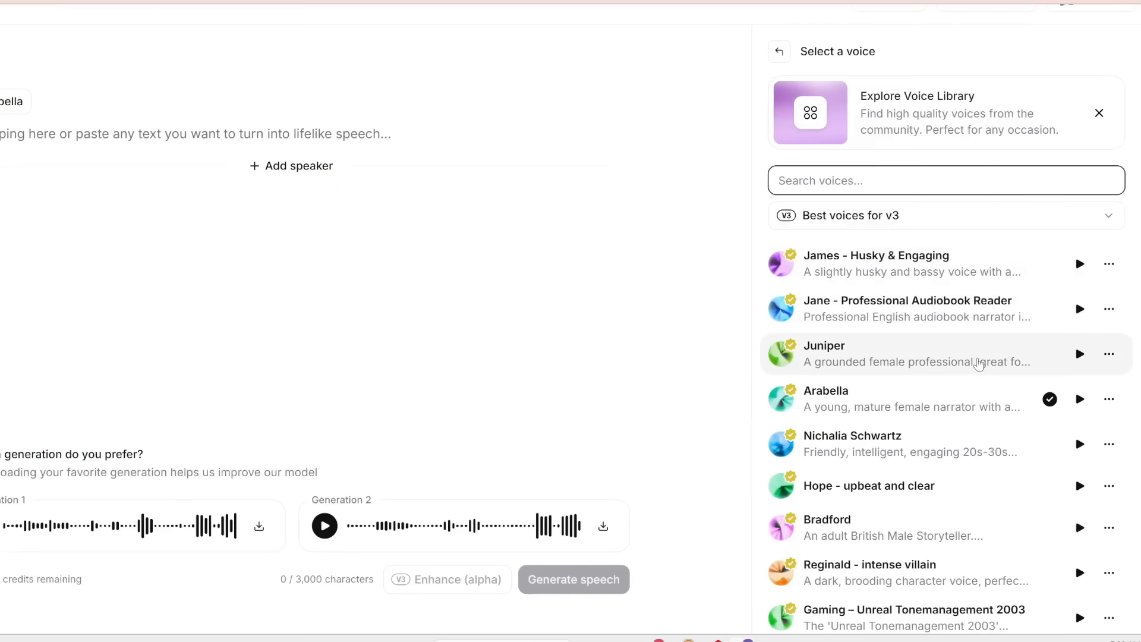
scroll(1071, 343, down, 2)
scroll(1071, 344, up, 1)
click(1091, 407)
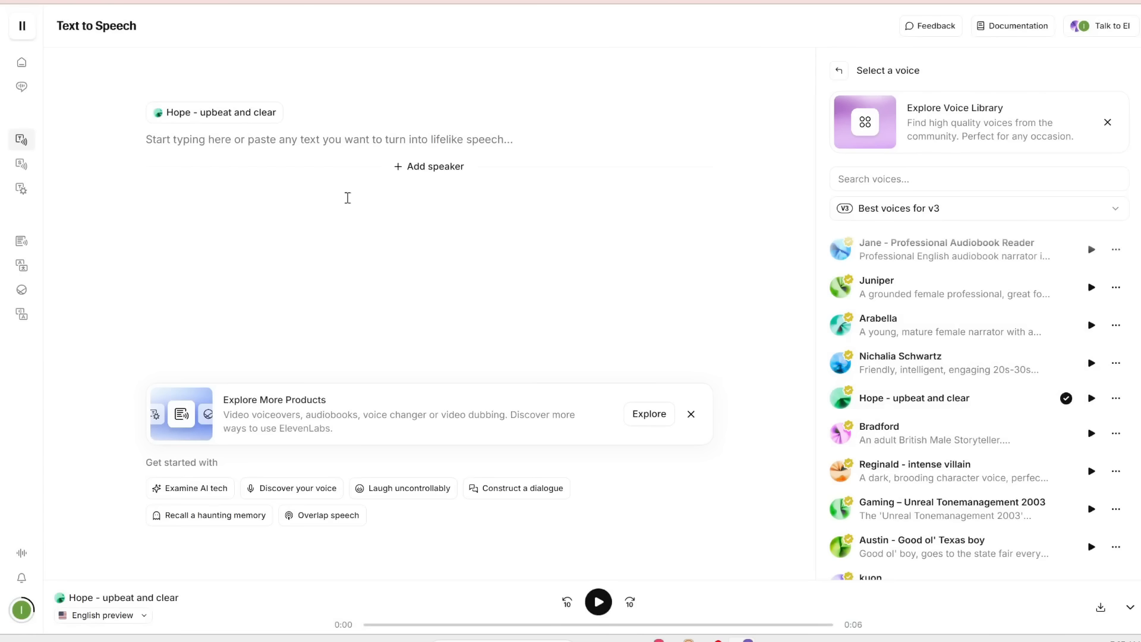
- Paste the line "[sarcastic] Oh great. We're stuck. In an elevator. With you." and add a second speaker block
text([sarcastic] Oh great. We’re stuck. In an elevator. With you.)
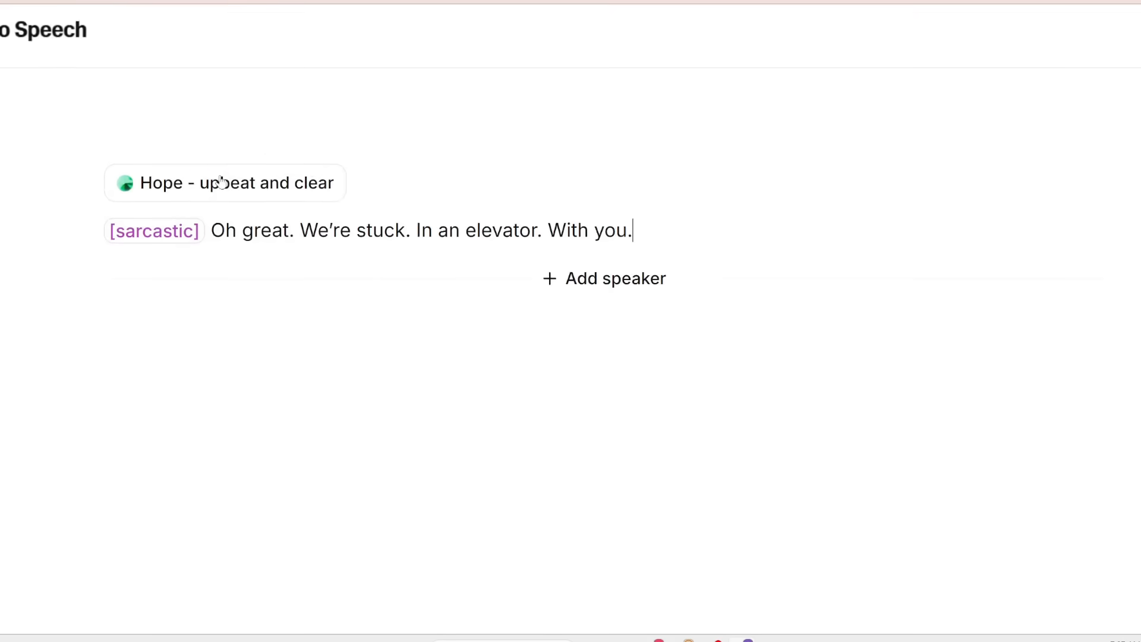
click(607, 277)
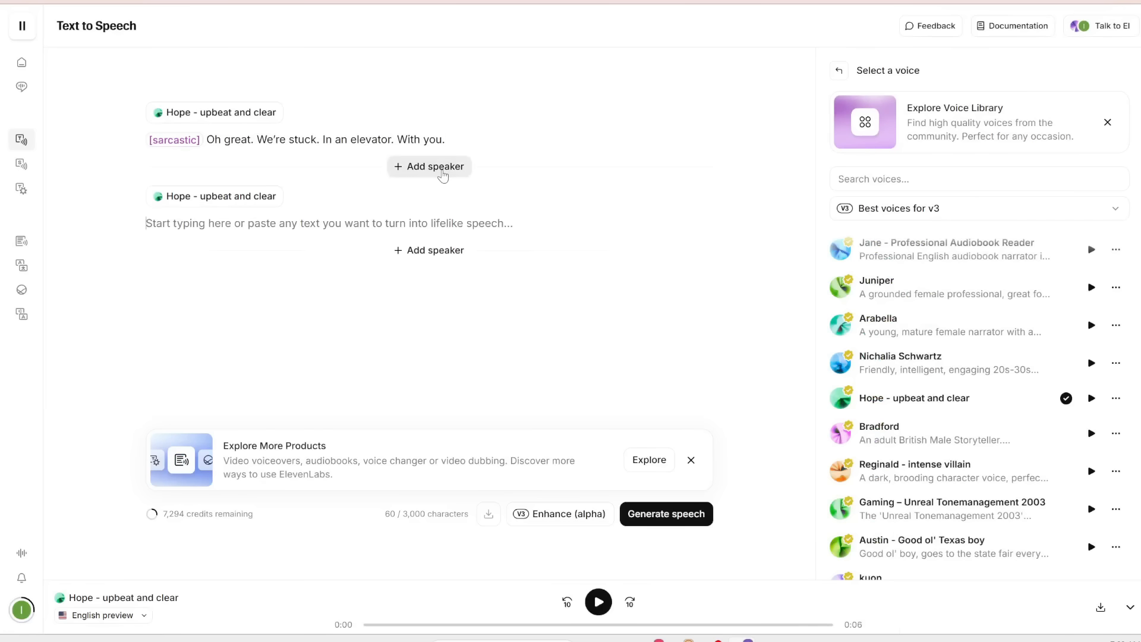
- Preview the Harry voice and assign it to the second speaker
scroll(1031, 404, down, 5)
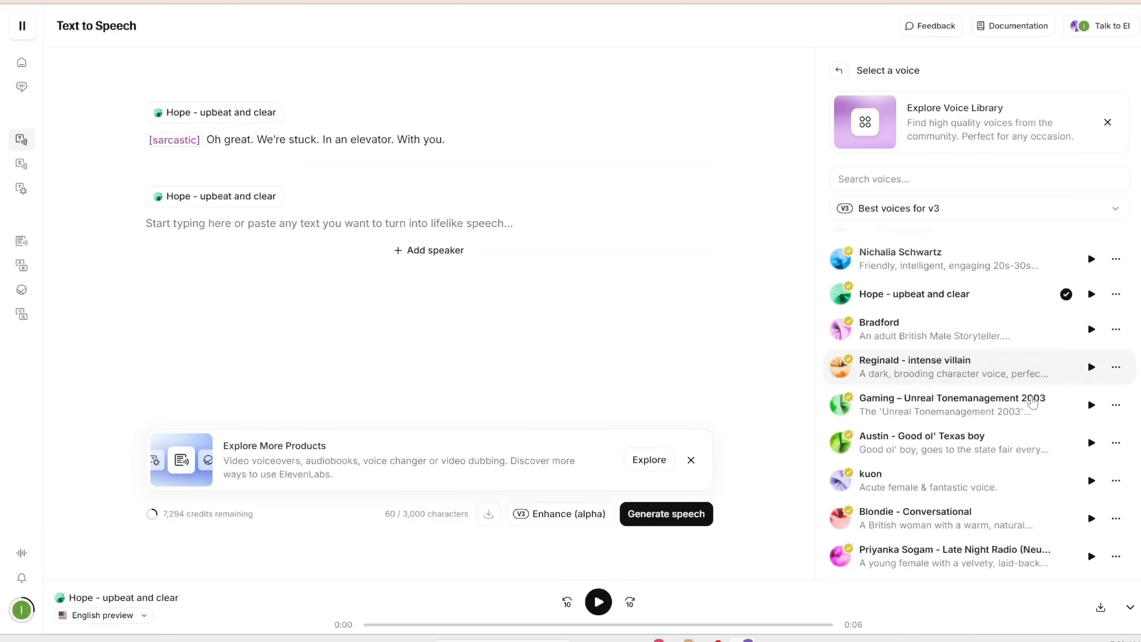
scroll(1033, 403, down, 5)
click(1092, 401)
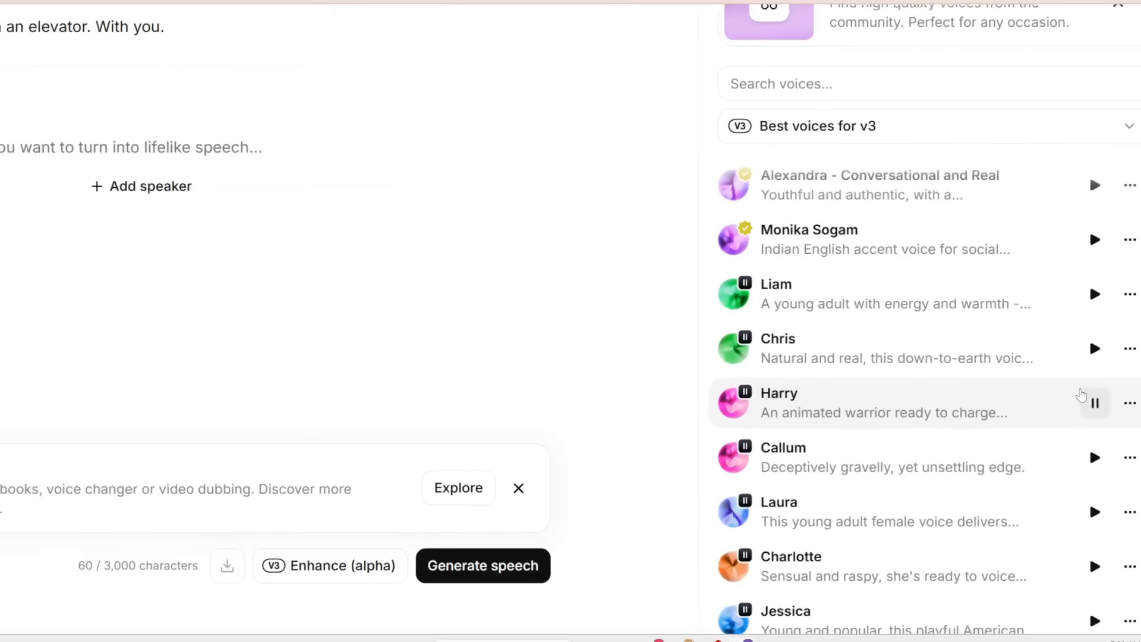
click(1001, 413)
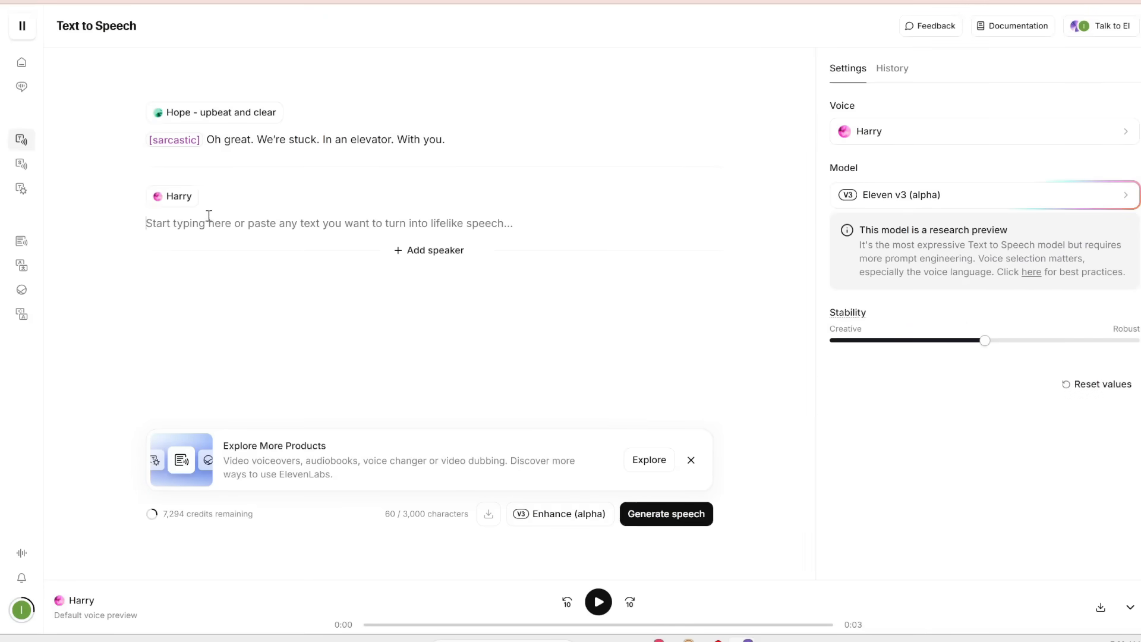
- Paste Harry's line "[laughing] Could be worse! Could be spiders." and add another speaker block
text([laughing] Could be worse! Could be spiders.)
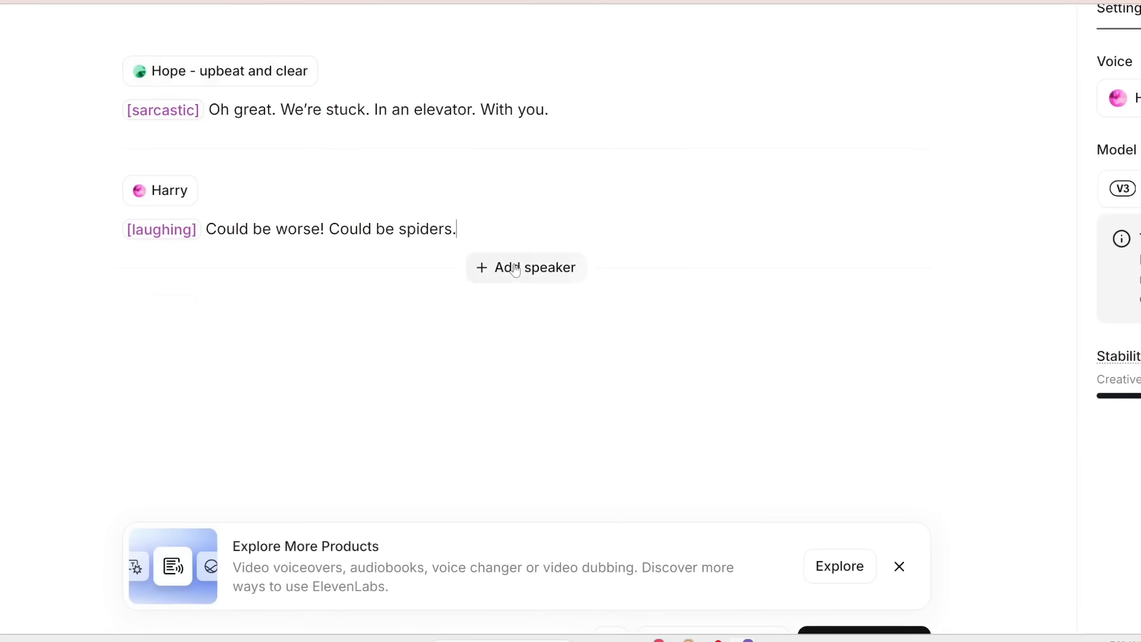
click(515, 268)
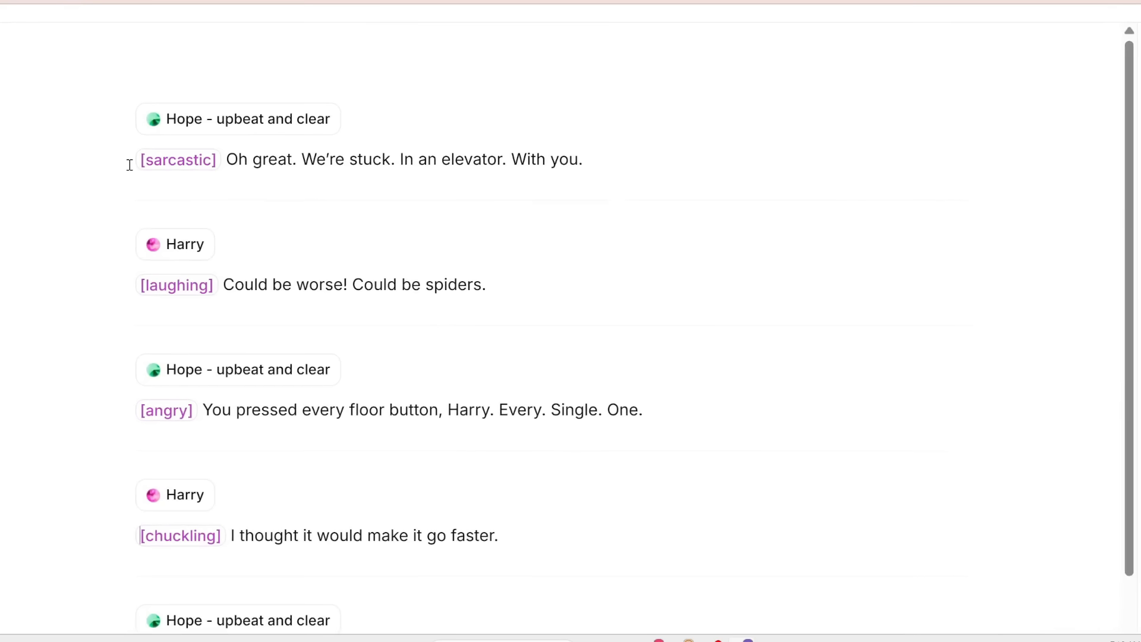
- Highlight the audio tags and spoken text of each line in the elevator dialogue to review them
drag(130, 165, 256, 163)
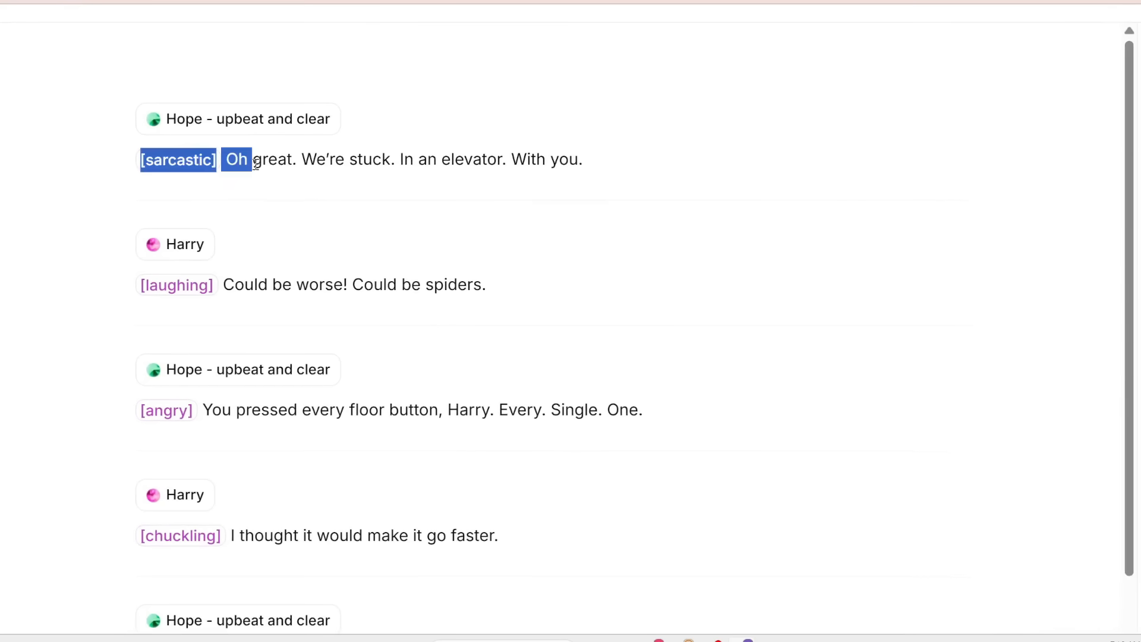
drag(134, 292, 568, 281)
scroll(126, 326, down, 2)
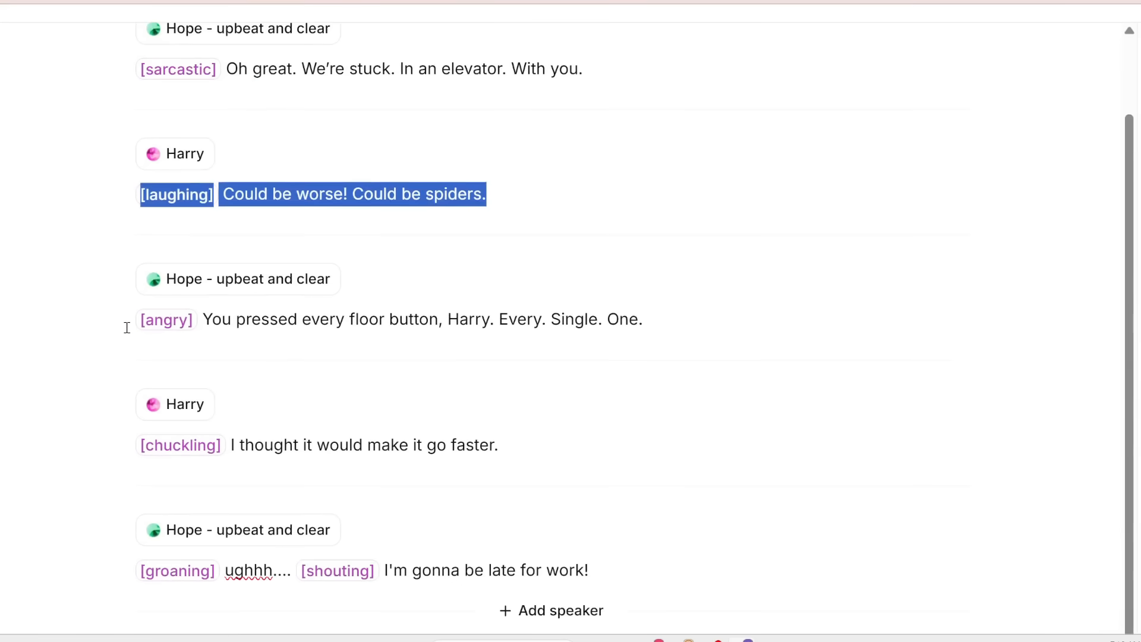
drag(126, 324, 670, 311)
scroll(167, 433, down, 1)
drag(137, 423, 274, 423)
scroll(189, 522, down, 2)
drag(134, 446, 224, 441)
click(301, 440)
drag(322, 440, 642, 424)
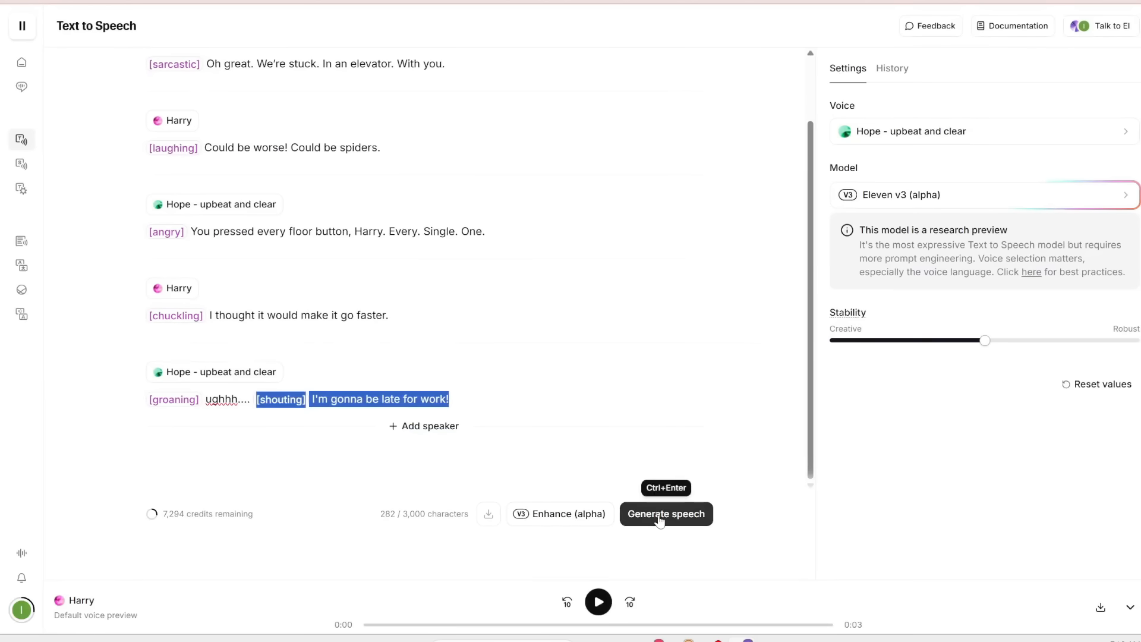
- Generate speech for the elevator dialogue and listen to the first generation while following the script
click(659, 518)
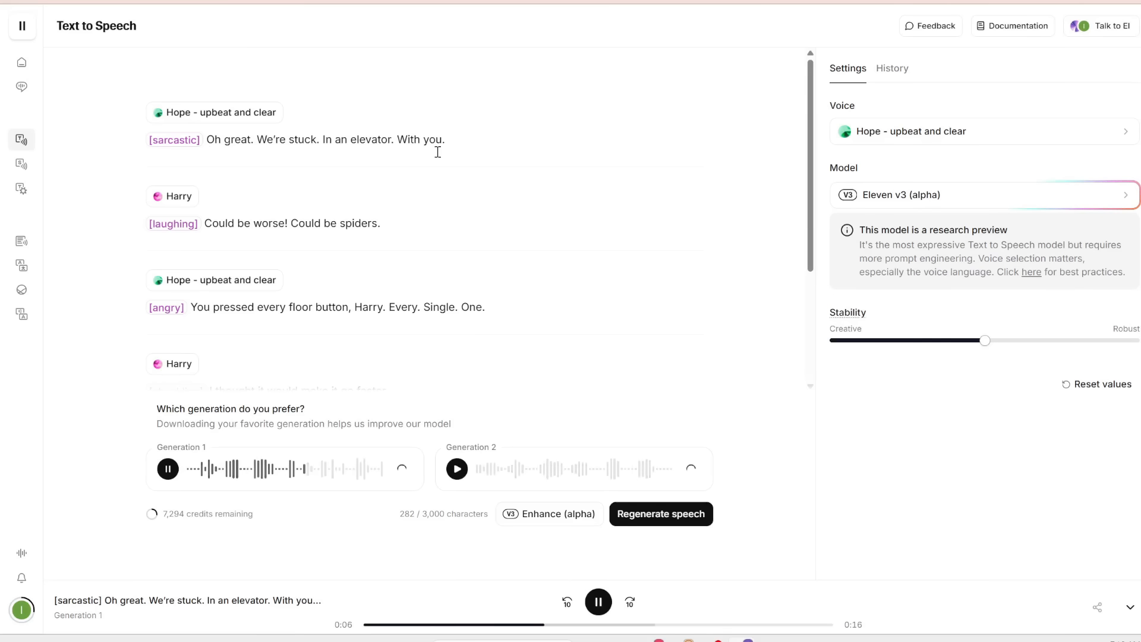
scroll(238, 229, down, 1)
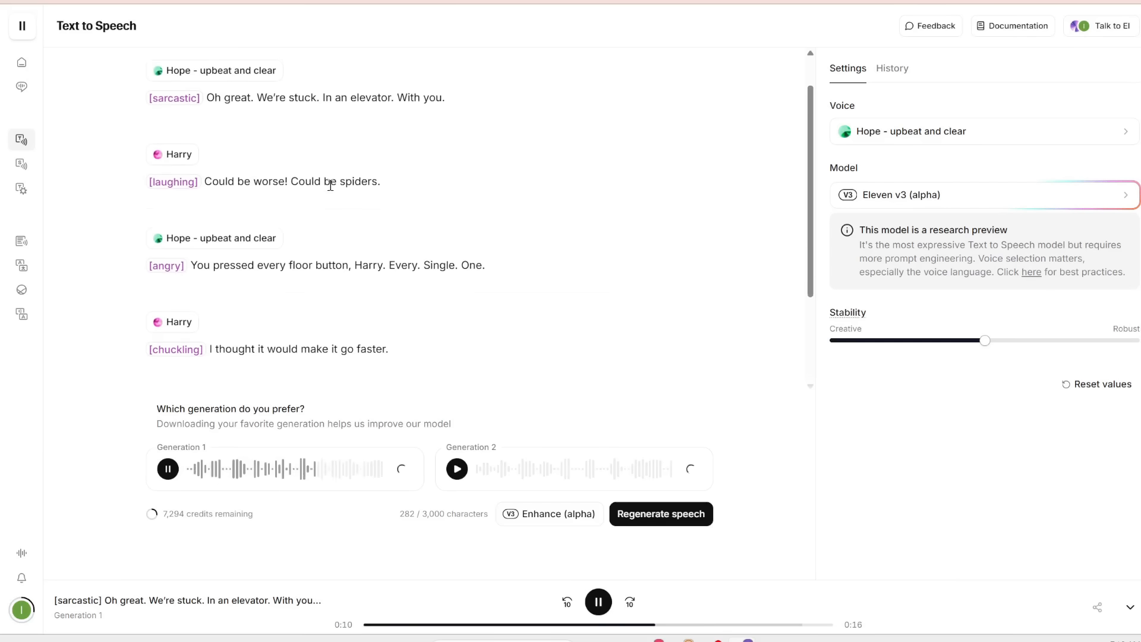
scroll(359, 199, down, 2)
scroll(202, 211, down, 2)
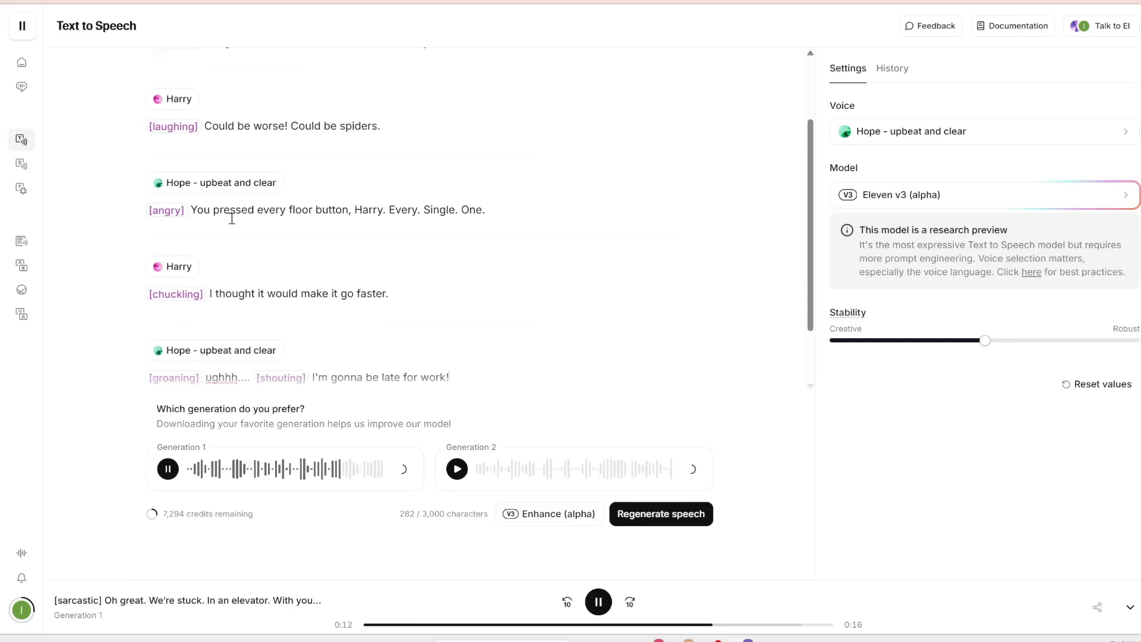
scroll(416, 196, down, 1)
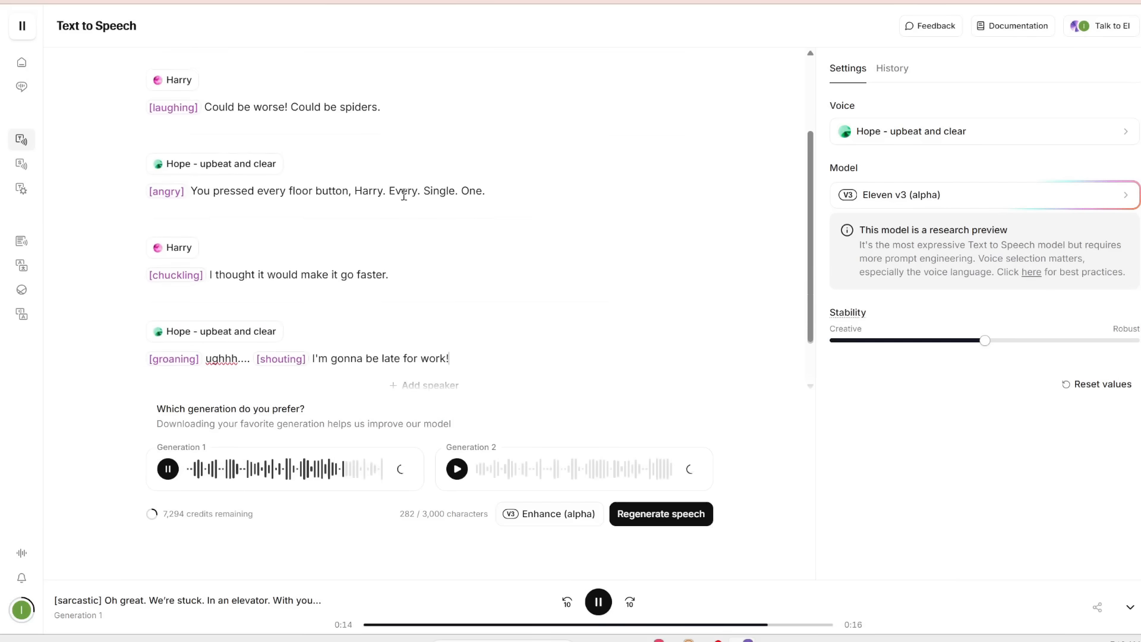
scroll(250, 203, down, 2)
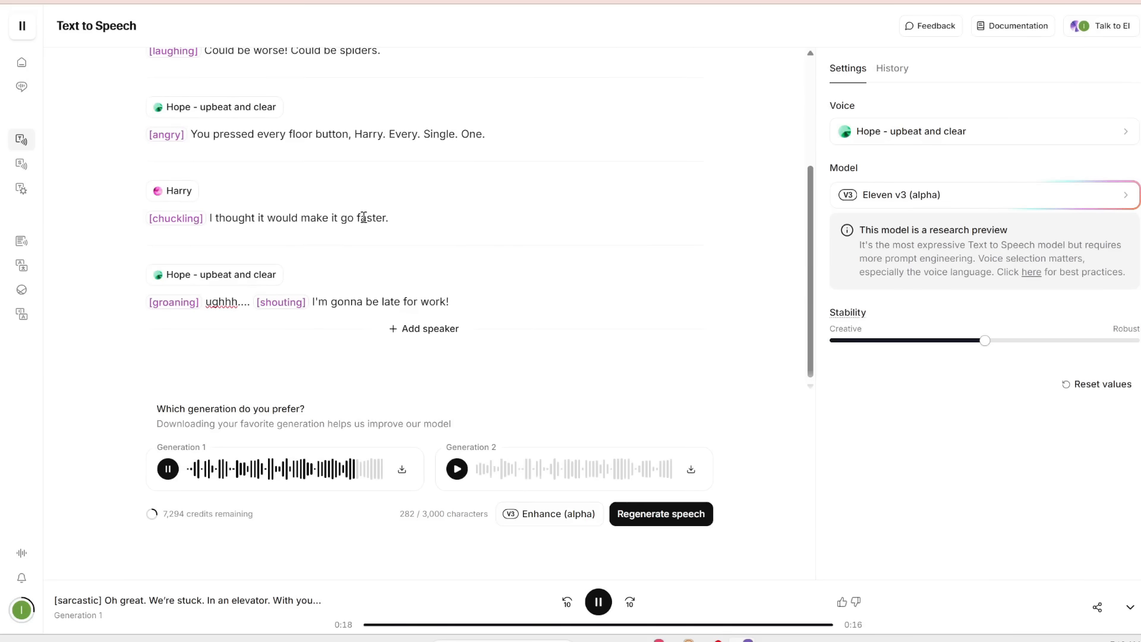
scroll(364, 217, down, 1)
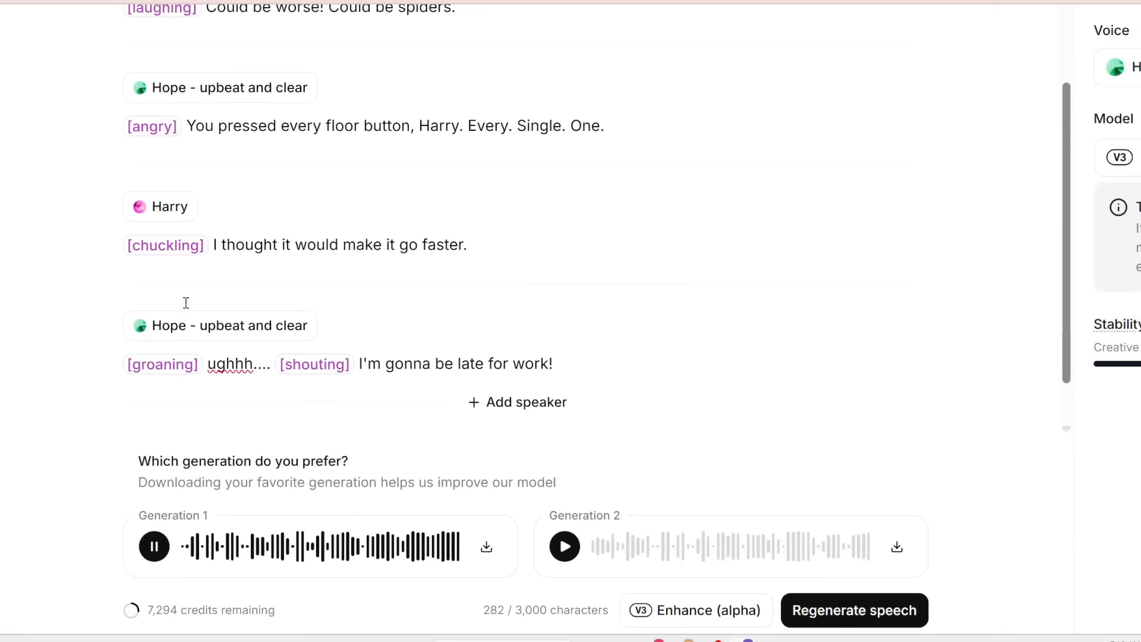
scroll(181, 357, up, 8)
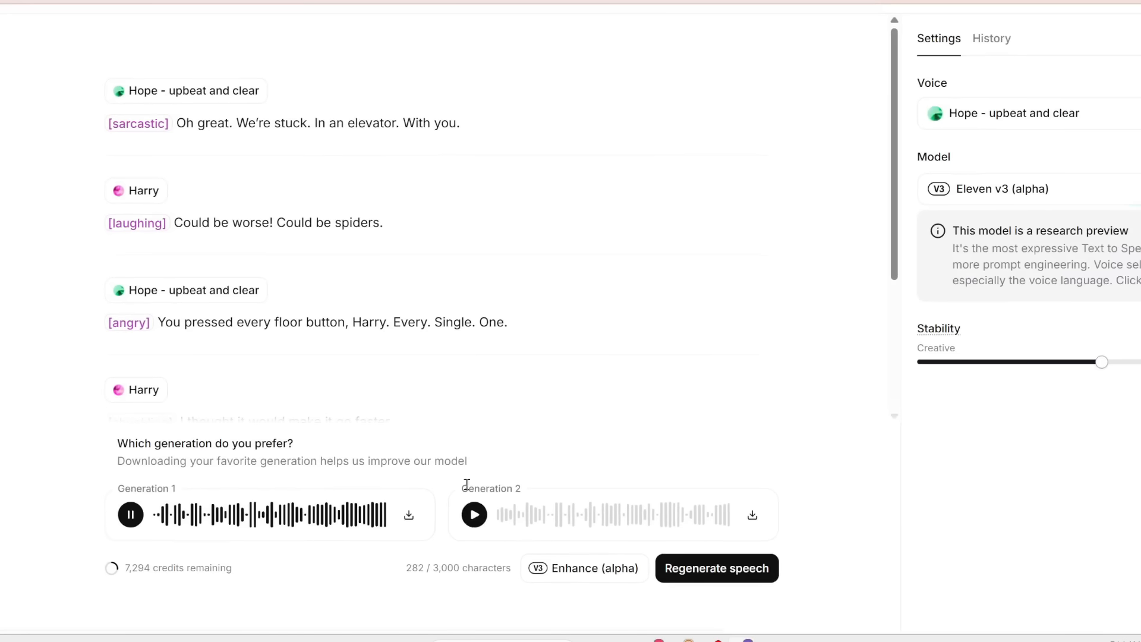
- Play the second generation of the dialogue while scrolling through the script
click(474, 515)
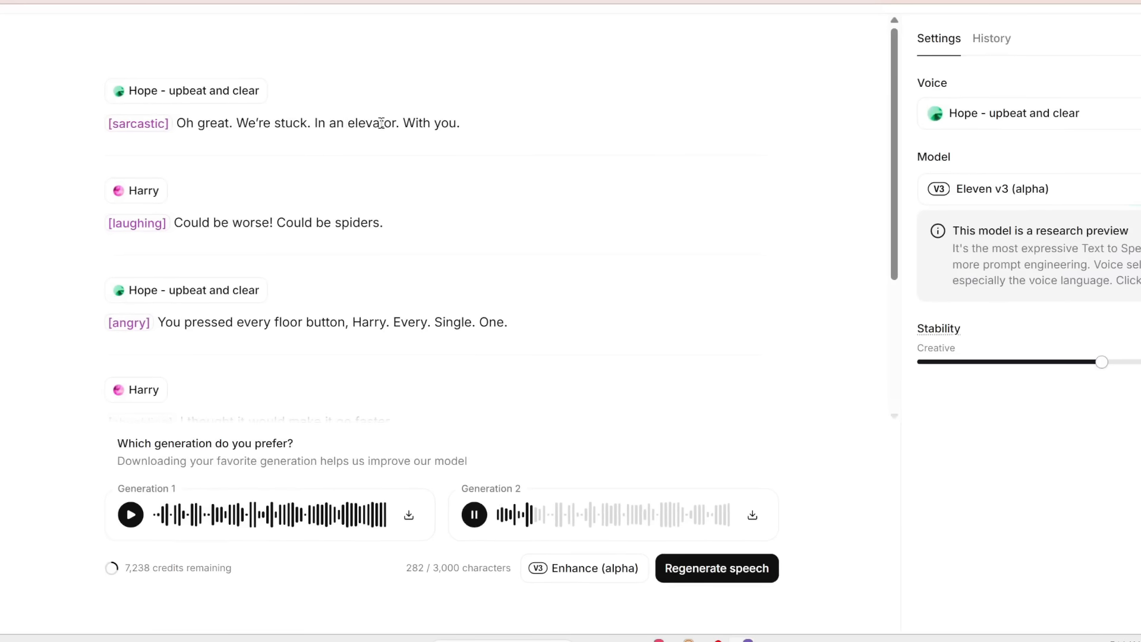
scroll(453, 127, down, 1)
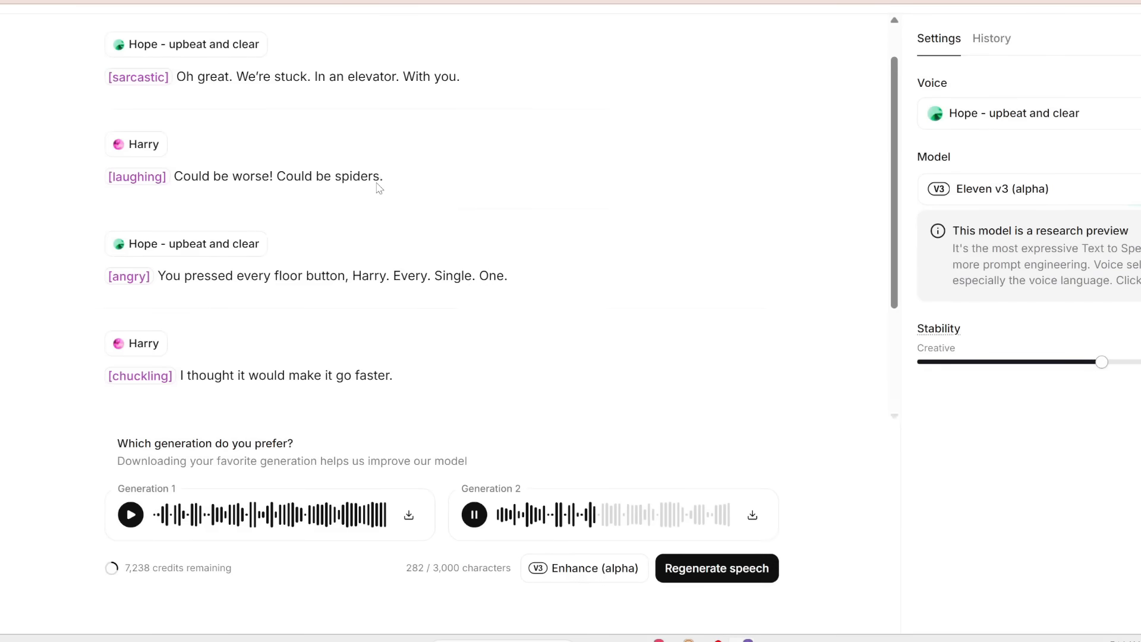
scroll(377, 178, down, 2)
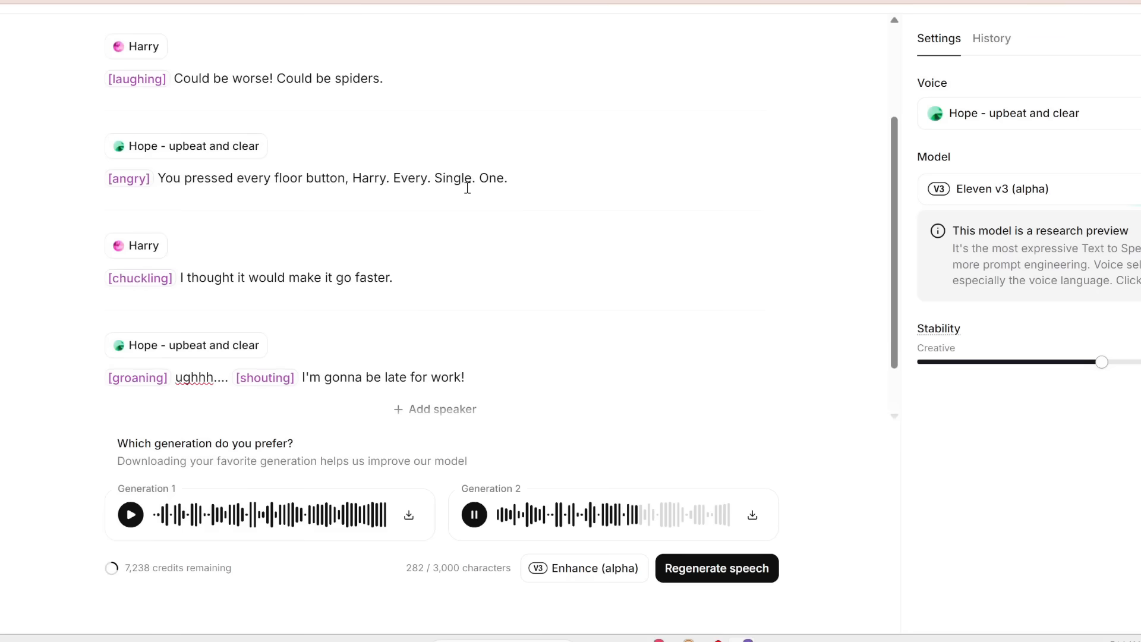
scroll(416, 190, down, 1)
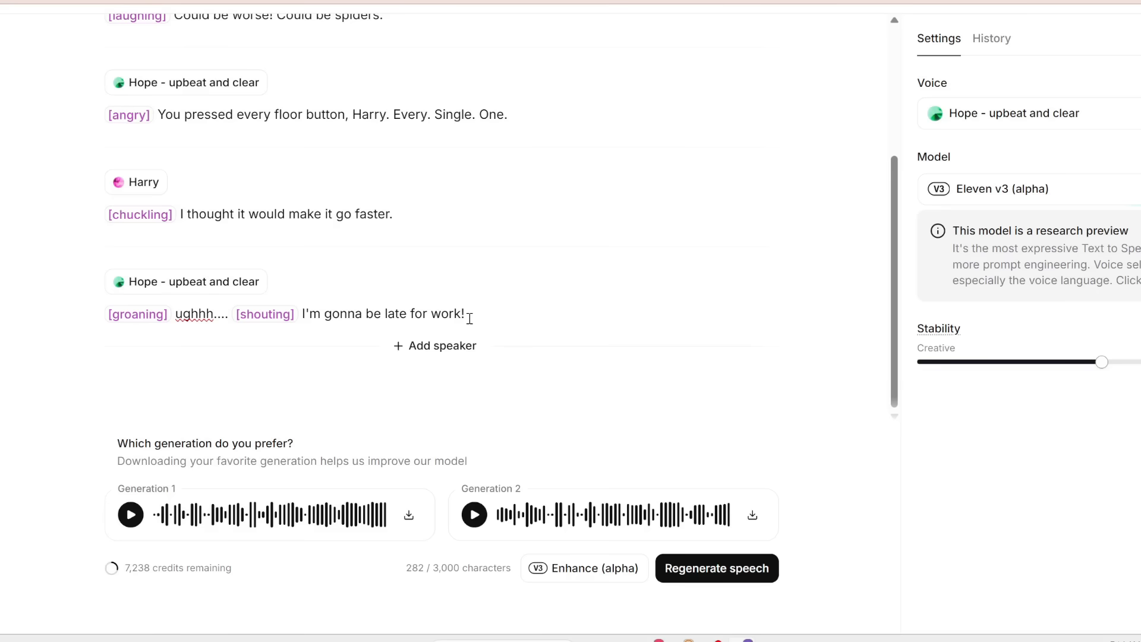
scroll(469, 318, up, 5)
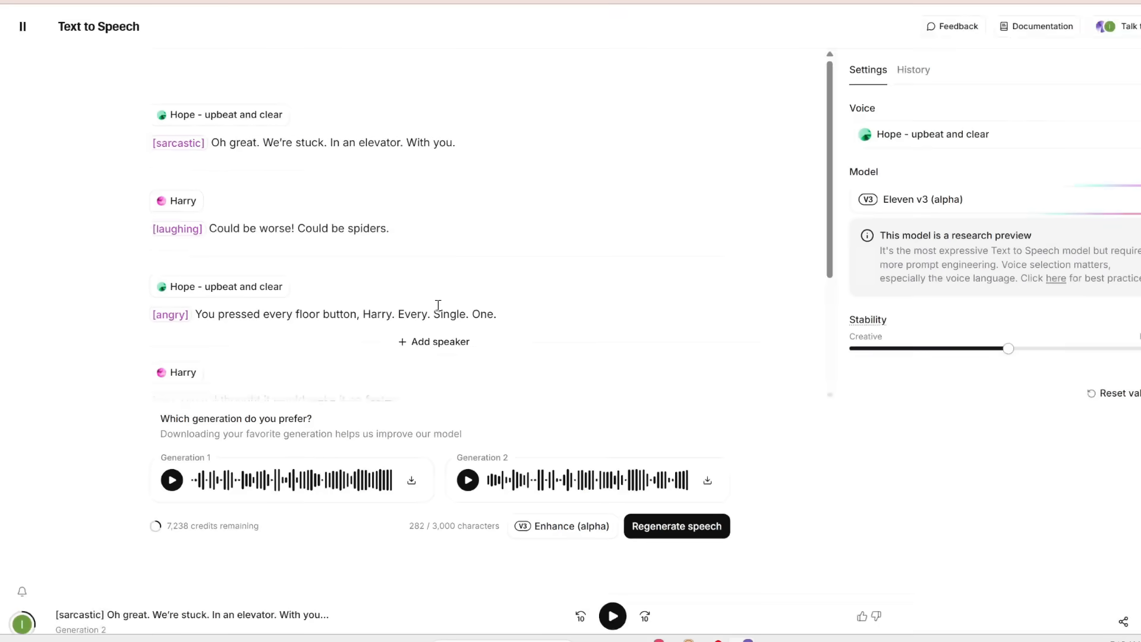
- Select and delete the entire elevator dialogue from the editor
key(ctrl+a)
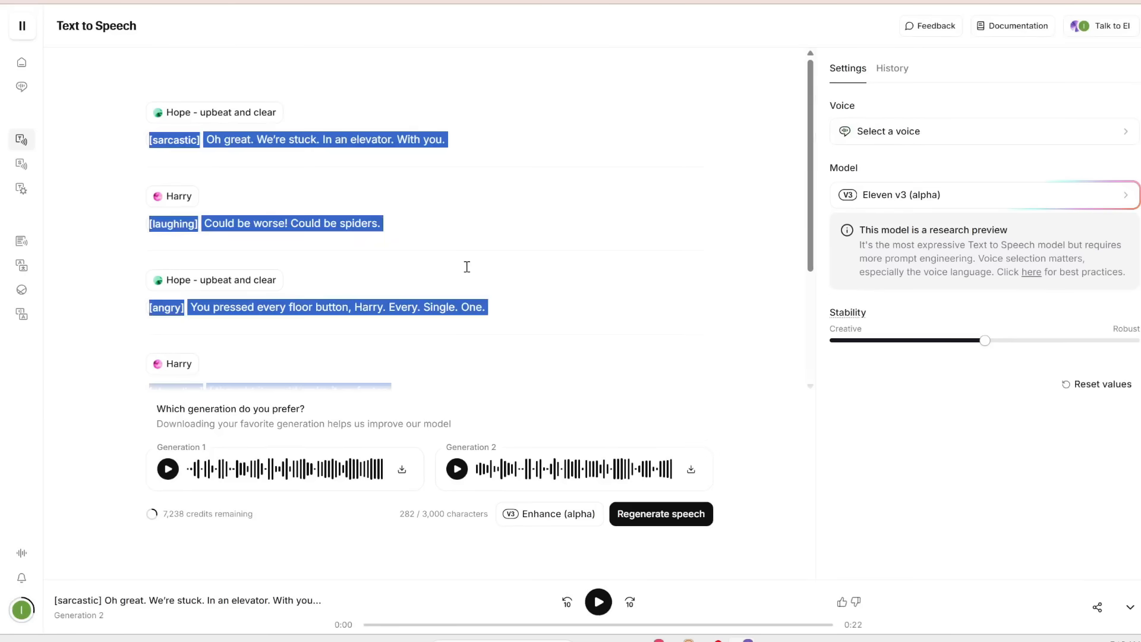
key(BackSpace)
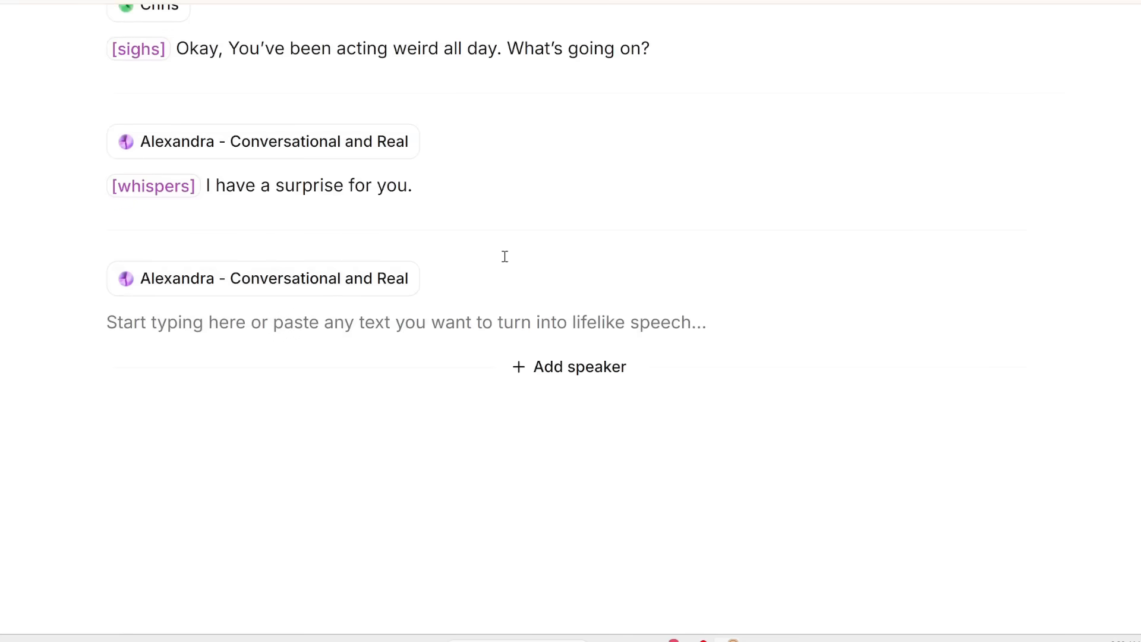
- Review the Chris and Alexandra dialogue, highlighting each line's audio tag and spoken text
scroll(402, 247, up, 2)
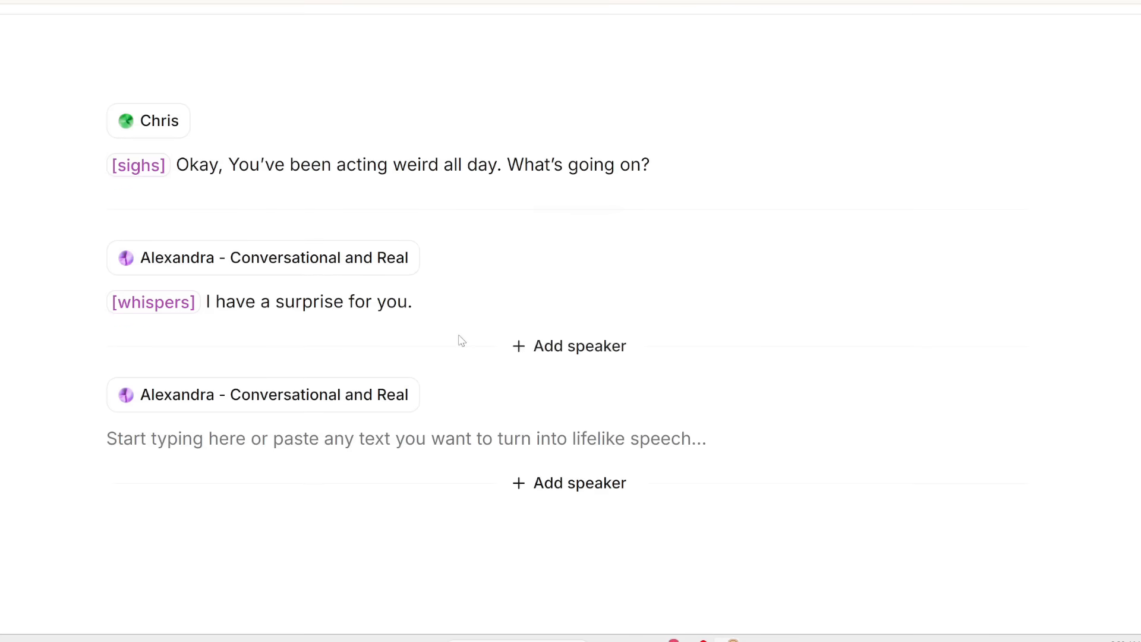
scroll(518, 393, down, 1)
scroll(513, 388, up, 1)
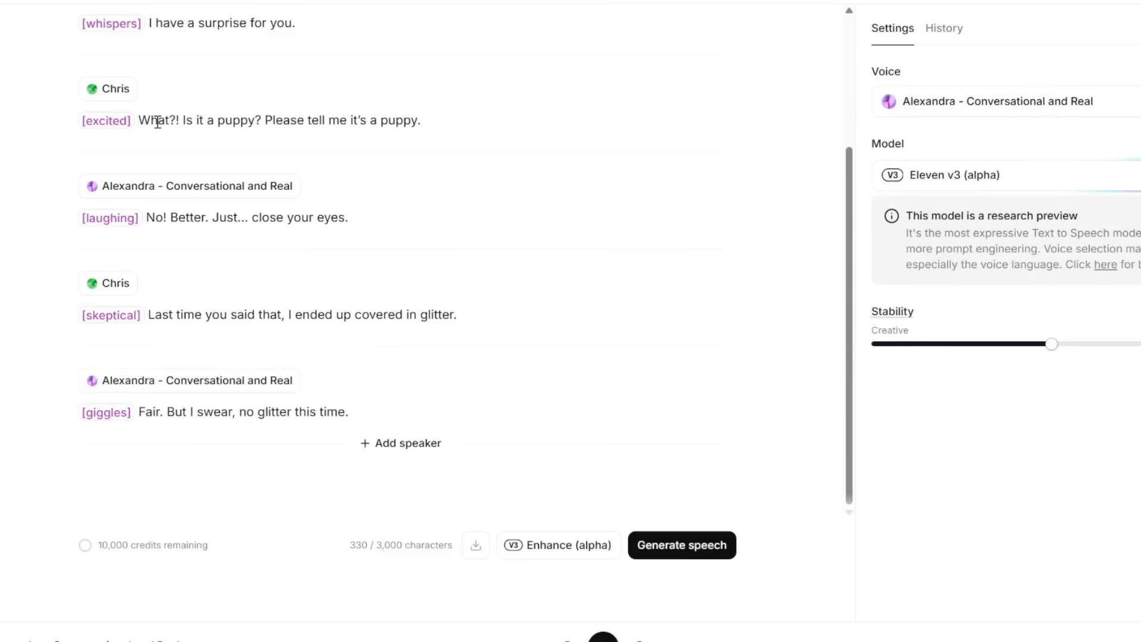
scroll(160, 145, up, 2)
scroll(166, 107, down, 2)
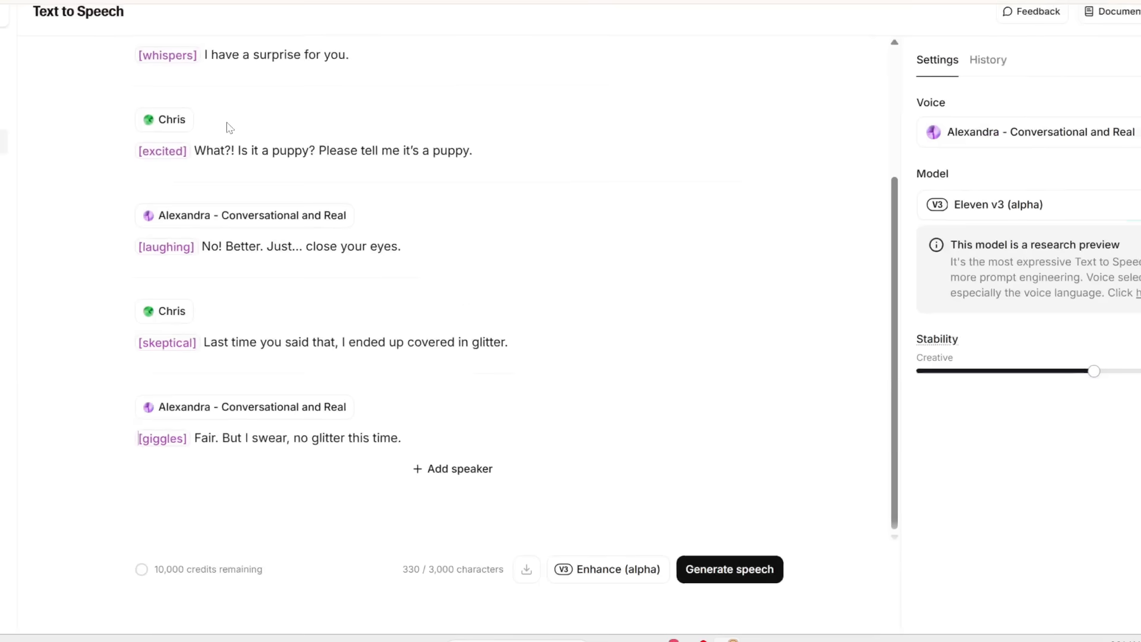
scroll(244, 155, up, 3)
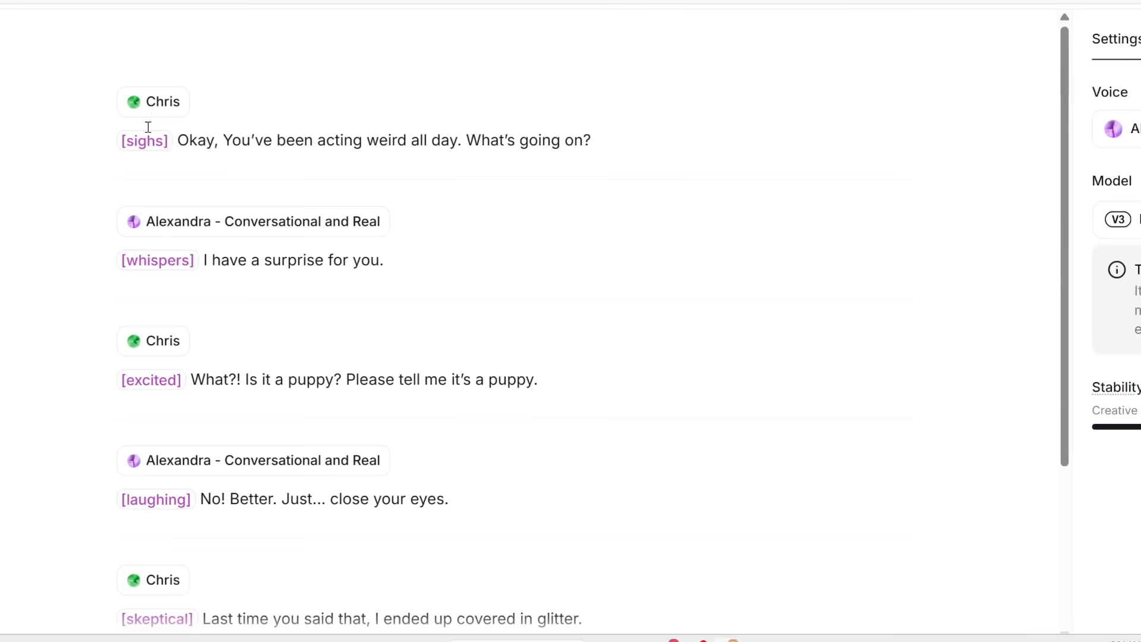
drag(121, 140, 684, 148)
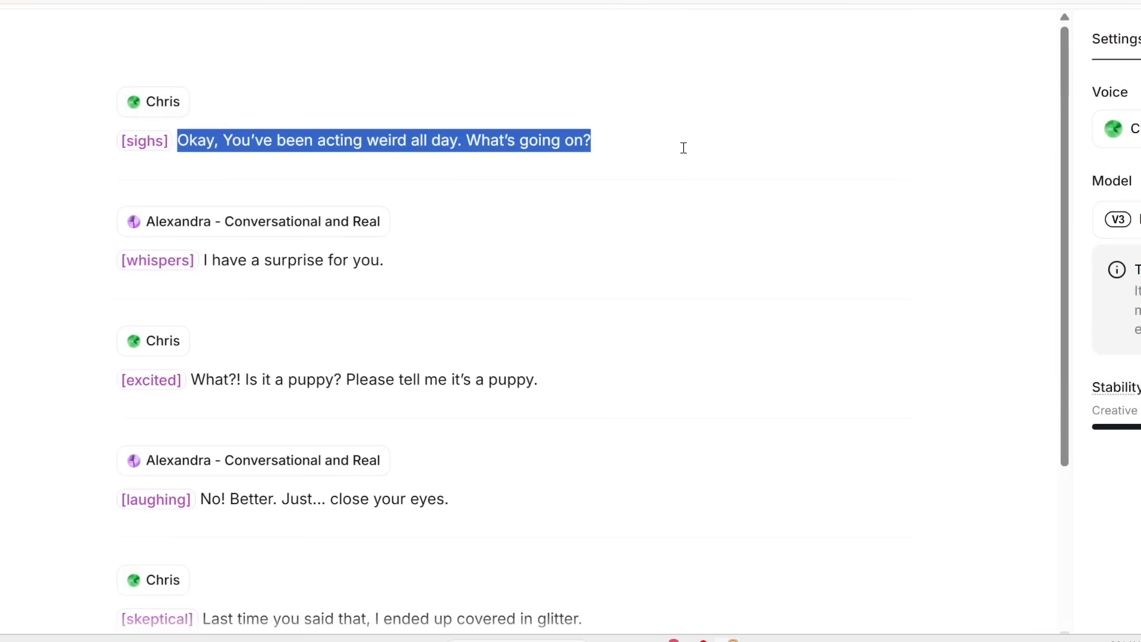
scroll(241, 250, down, 1)
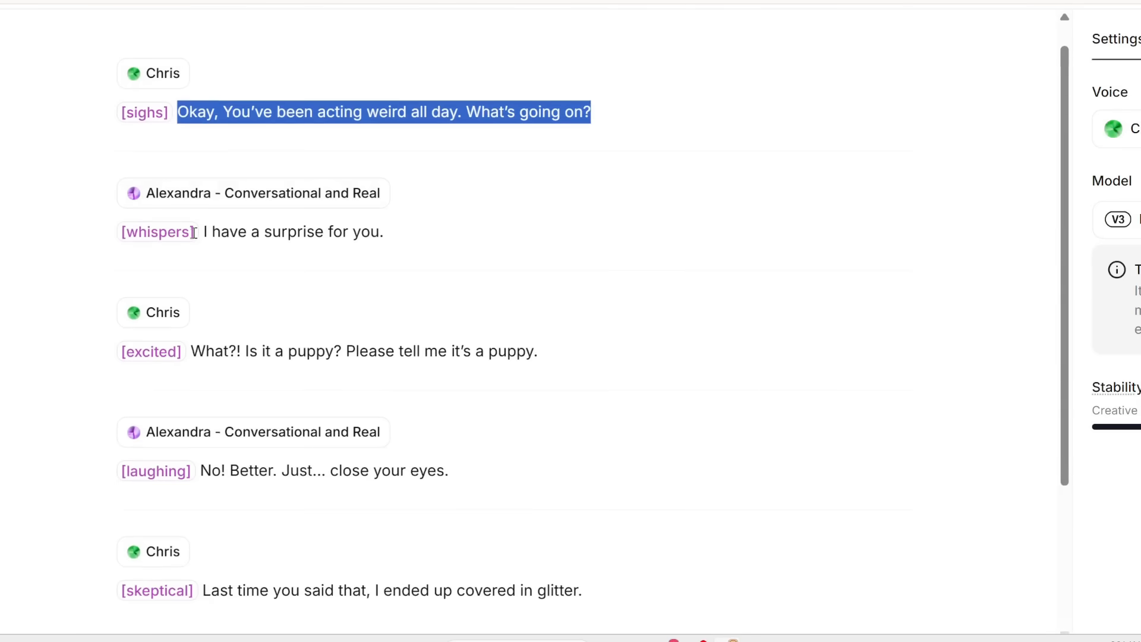
drag(201, 232, 426, 235)
scroll(109, 250, down, 3)
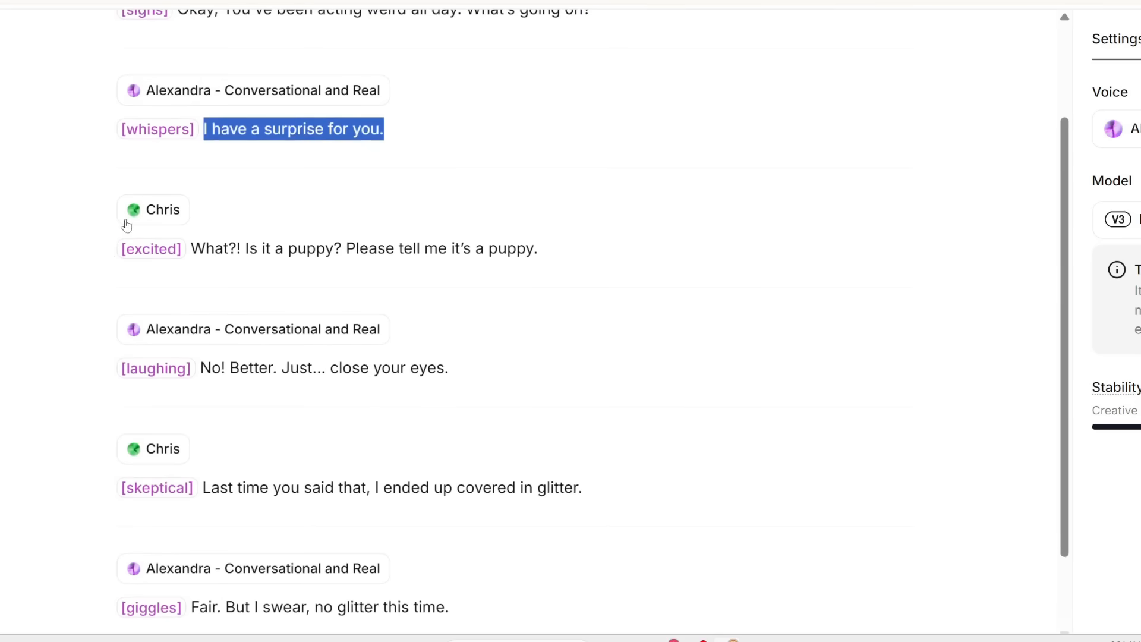
drag(200, 250, 553, 249)
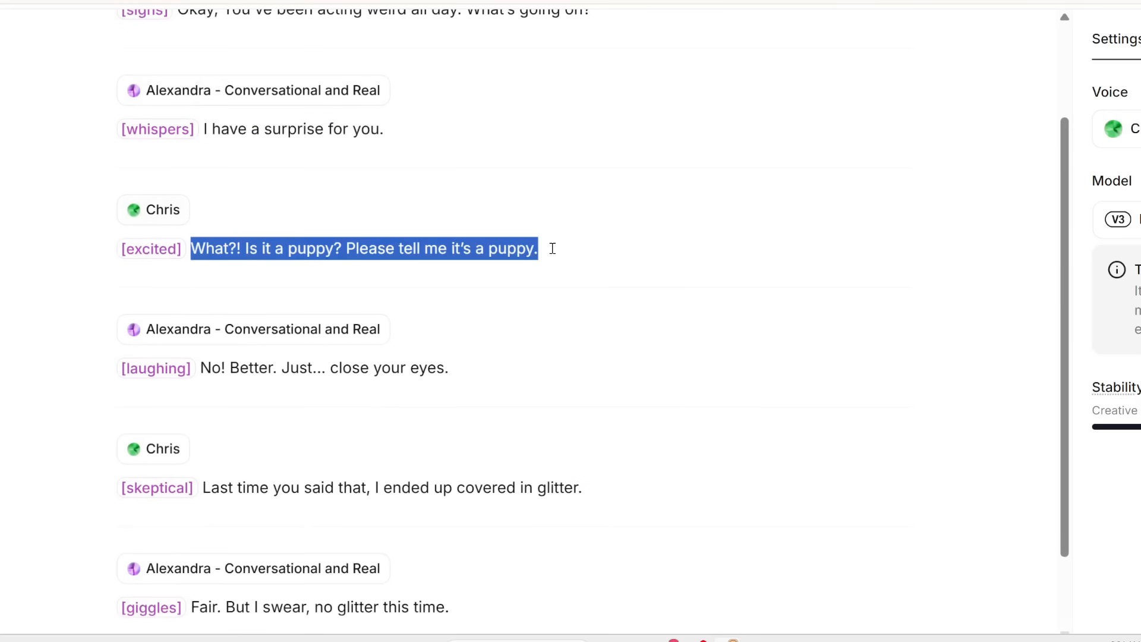
scroll(290, 254, down, 2)
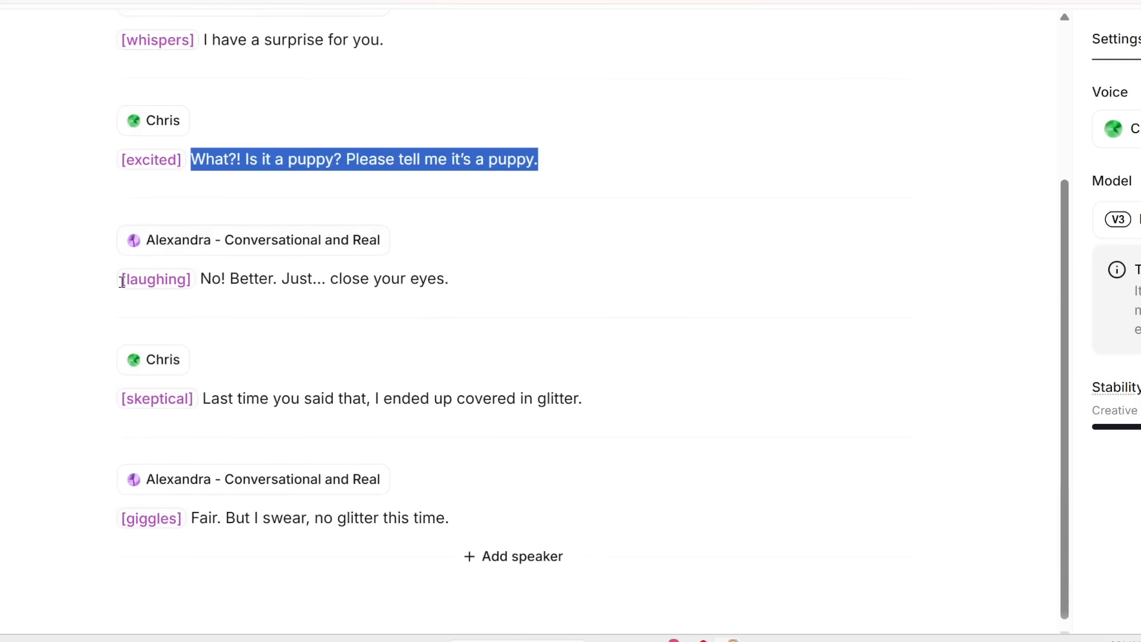
drag(122, 280, 198, 286)
click(473, 287)
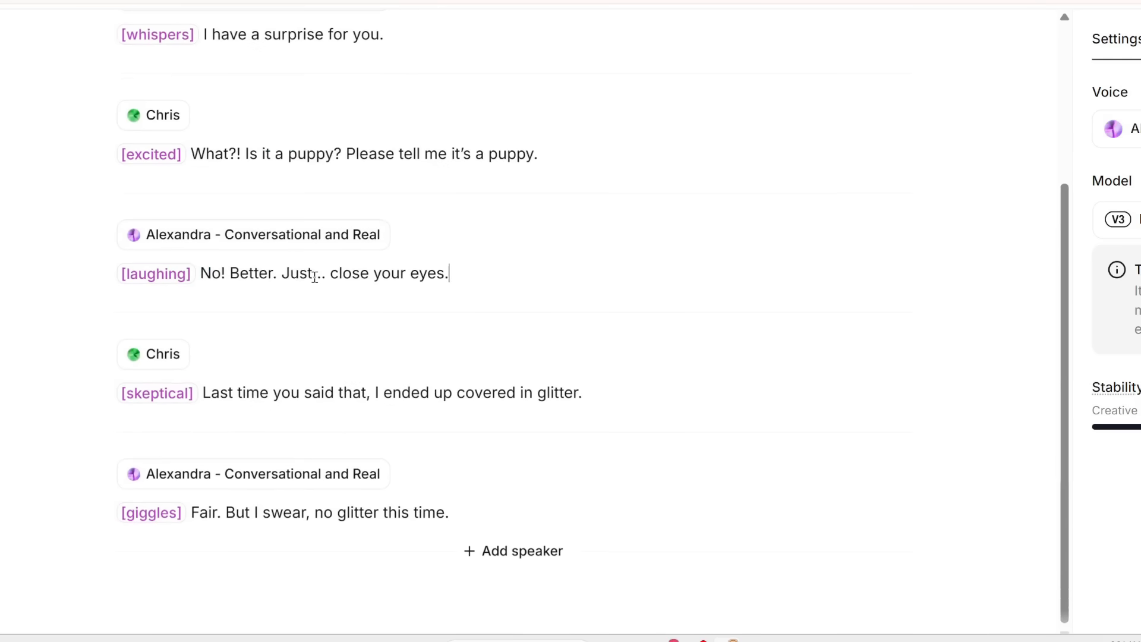
drag(311, 274, 331, 274)
drag(122, 393, 194, 393)
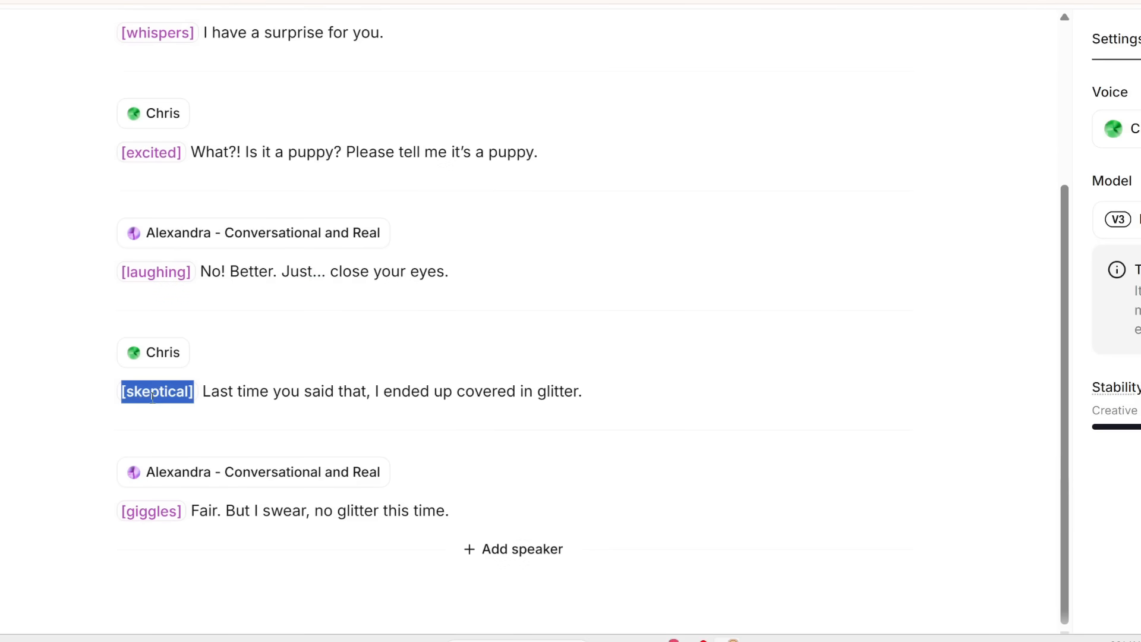
click(204, 392)
- Listen to the generated Chris and Alexandra dialogue while following along in the script
scroll(204, 392, down, 3)
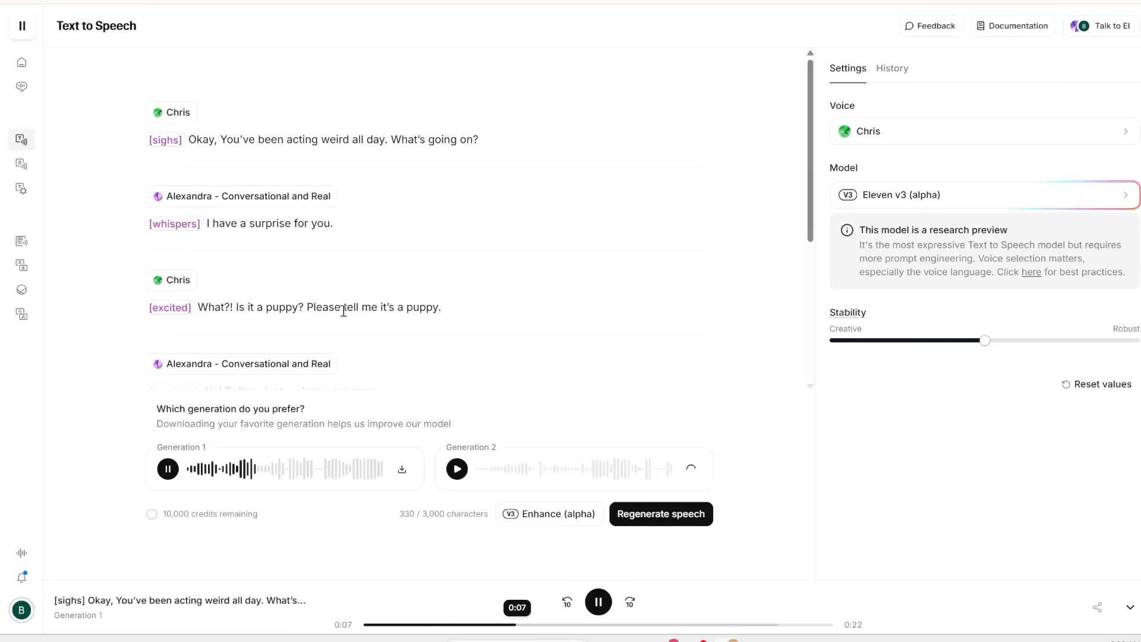
scroll(340, 314, down, 2)
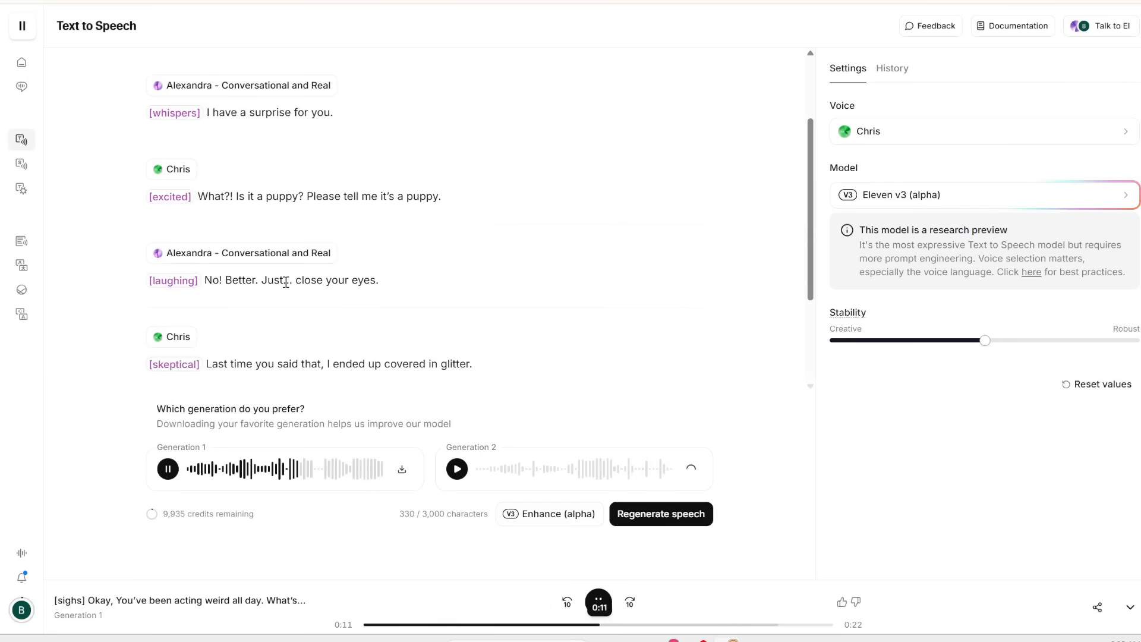
scroll(379, 286, down, 2)
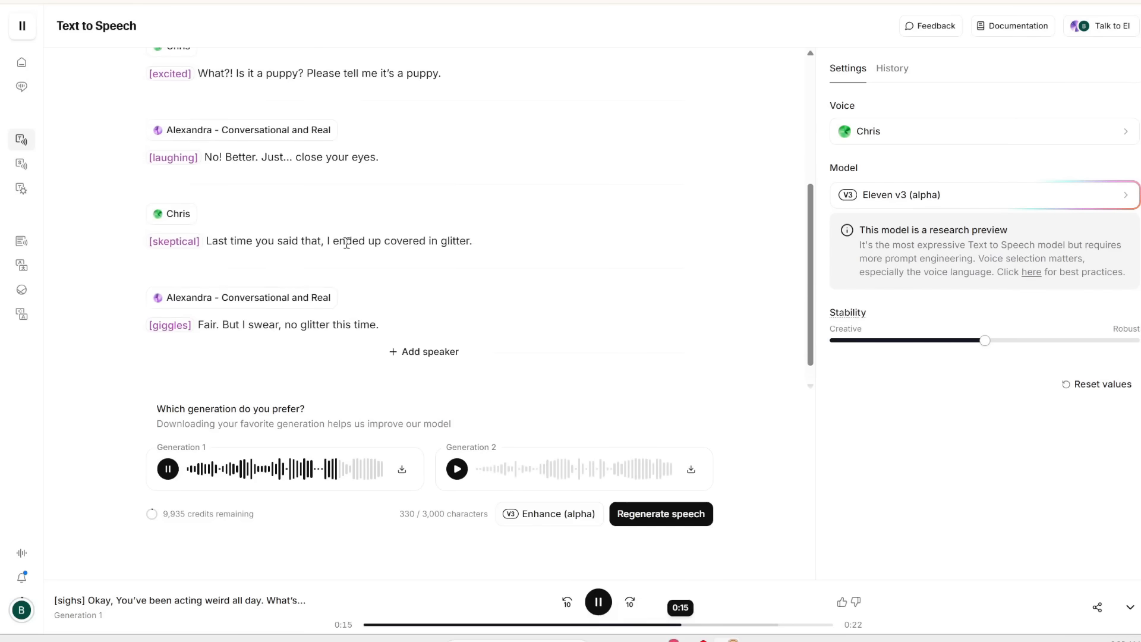
scroll(284, 290, down, 1)
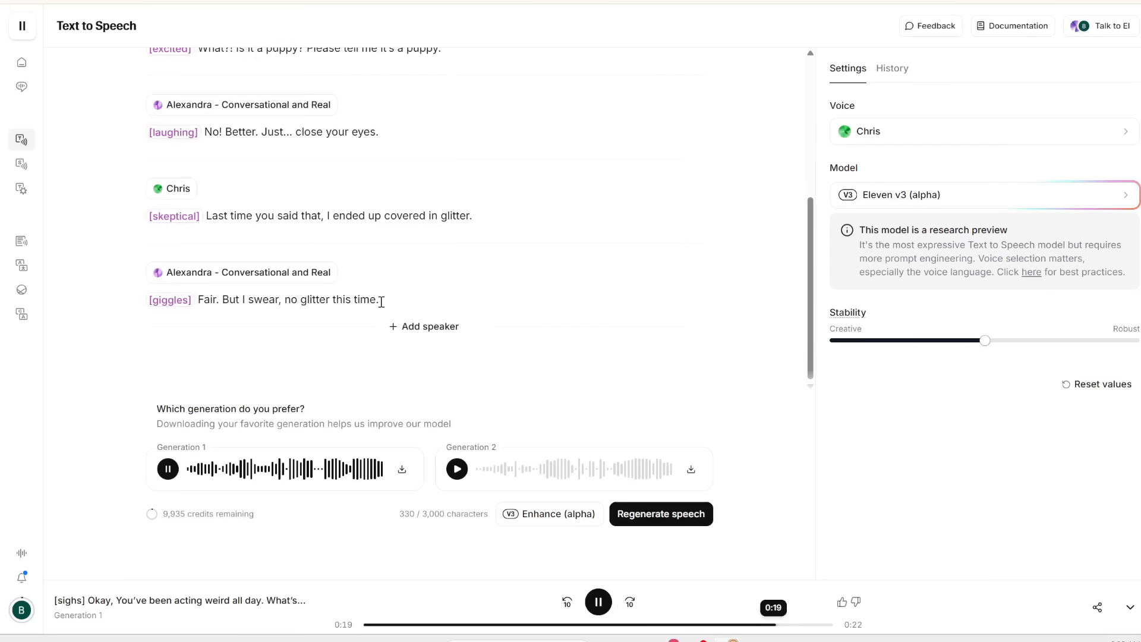
scroll(381, 301, up, 5)
click(190, 142)
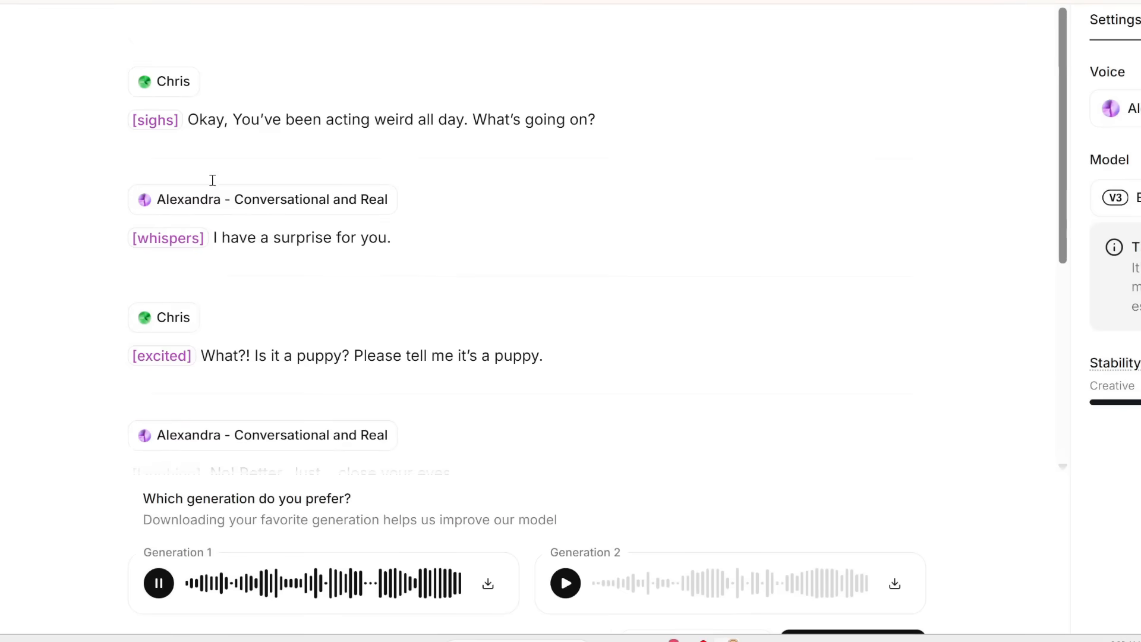
- Play Generation 2 of the Chris and Alexandra dialogue and scroll through the script while it plays
scroll(180, 295, down, 6)
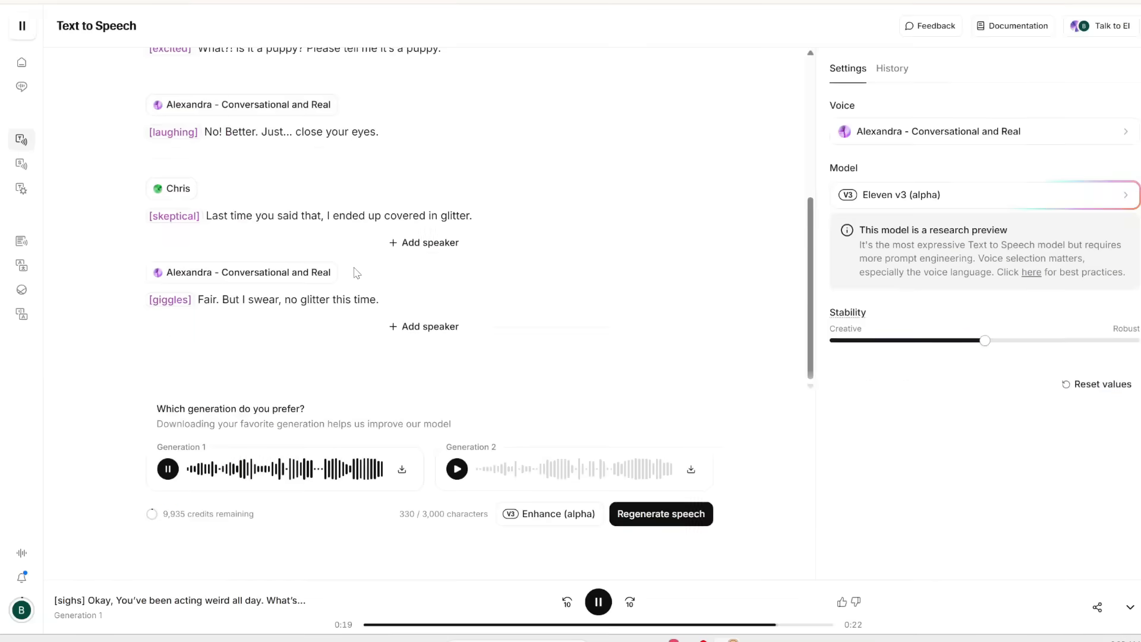
click(457, 469)
scroll(244, 181, up, 5)
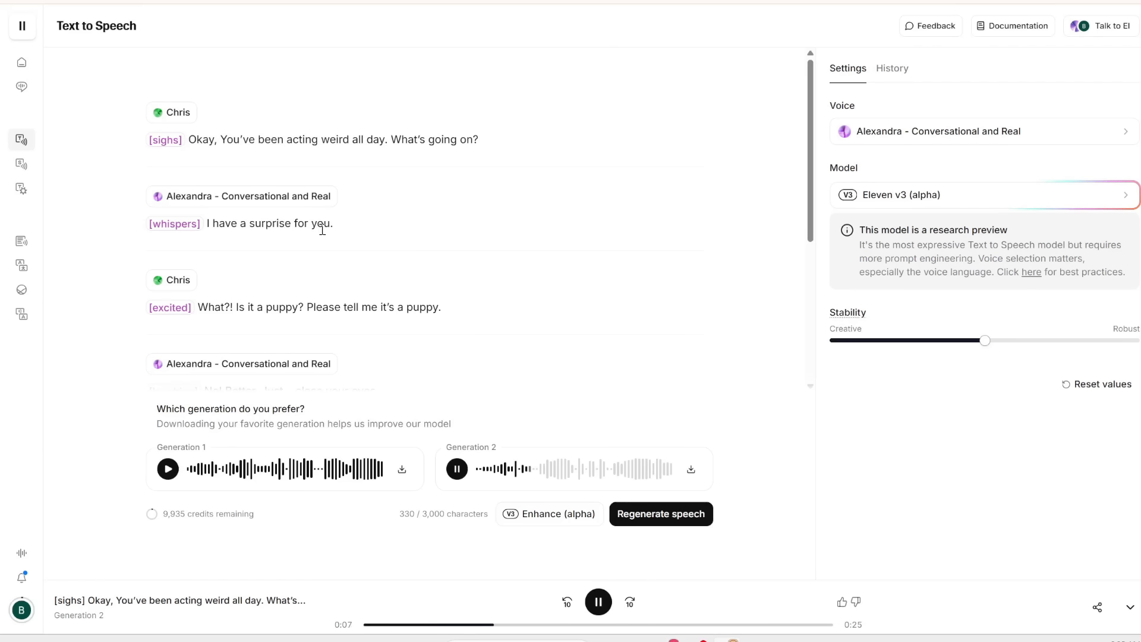
scroll(247, 241, down, 2)
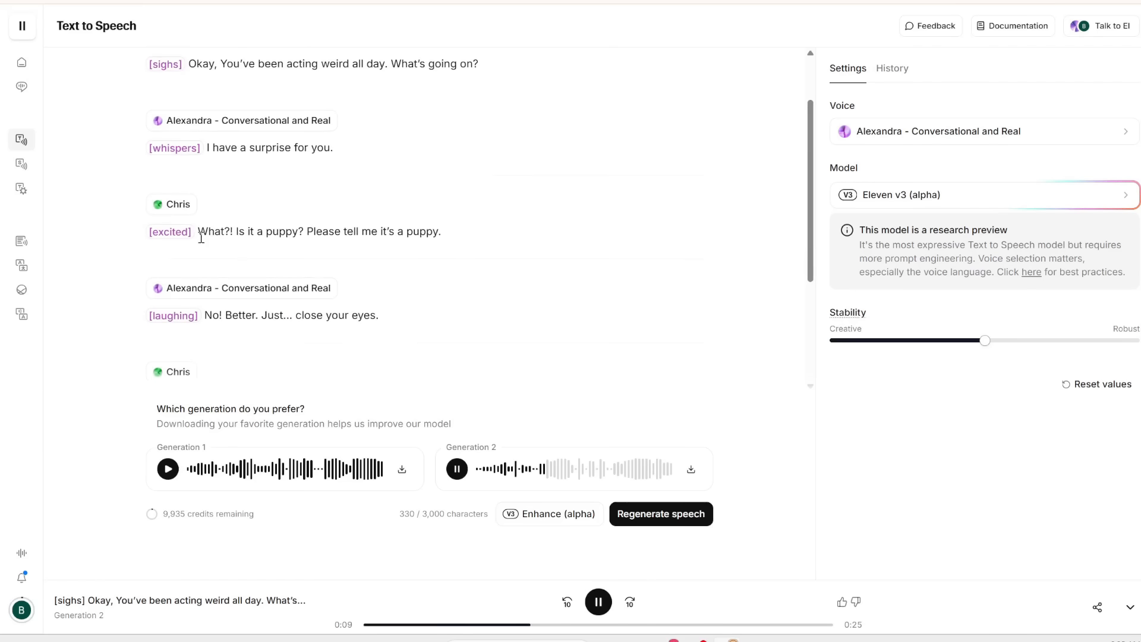
scroll(441, 232, down, 3)
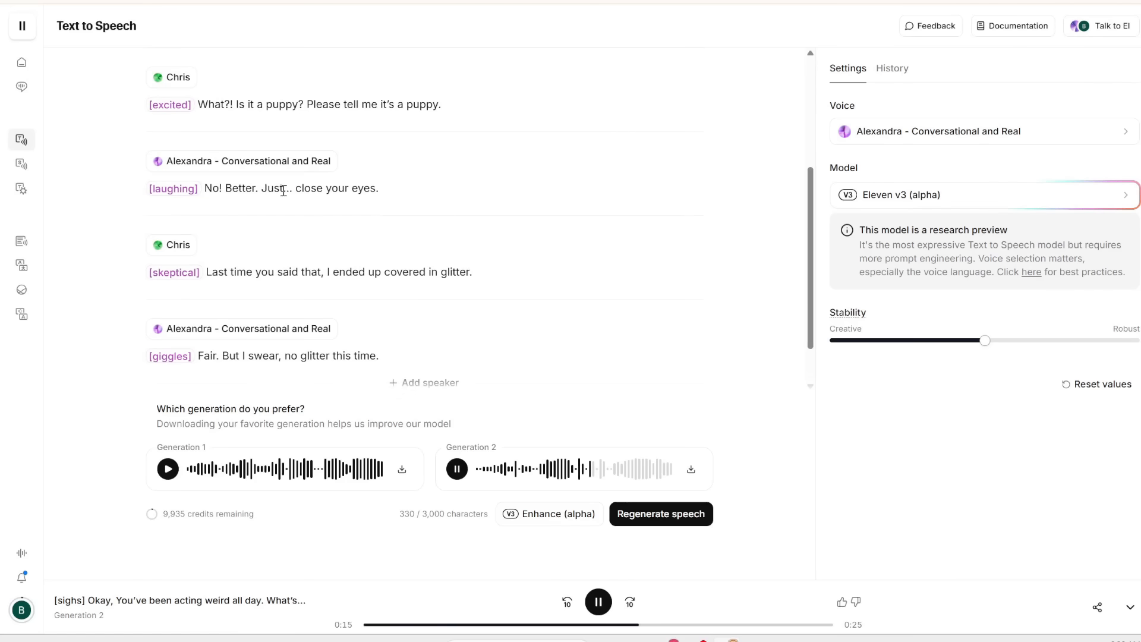
scroll(382, 199, down, 1)
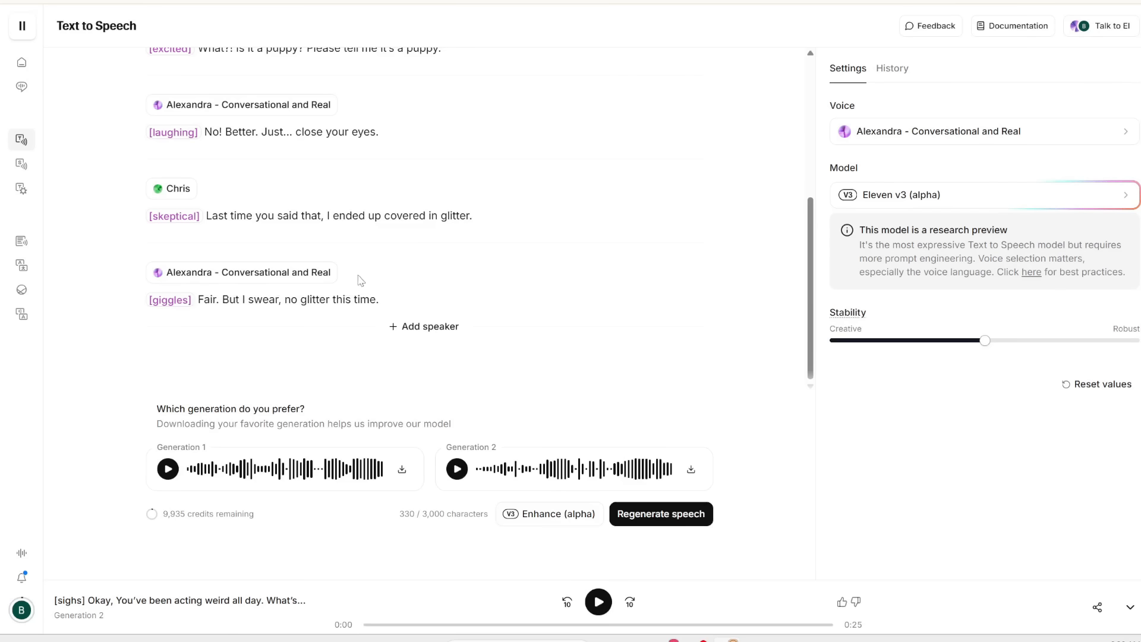
scroll(249, 250, up, 4)
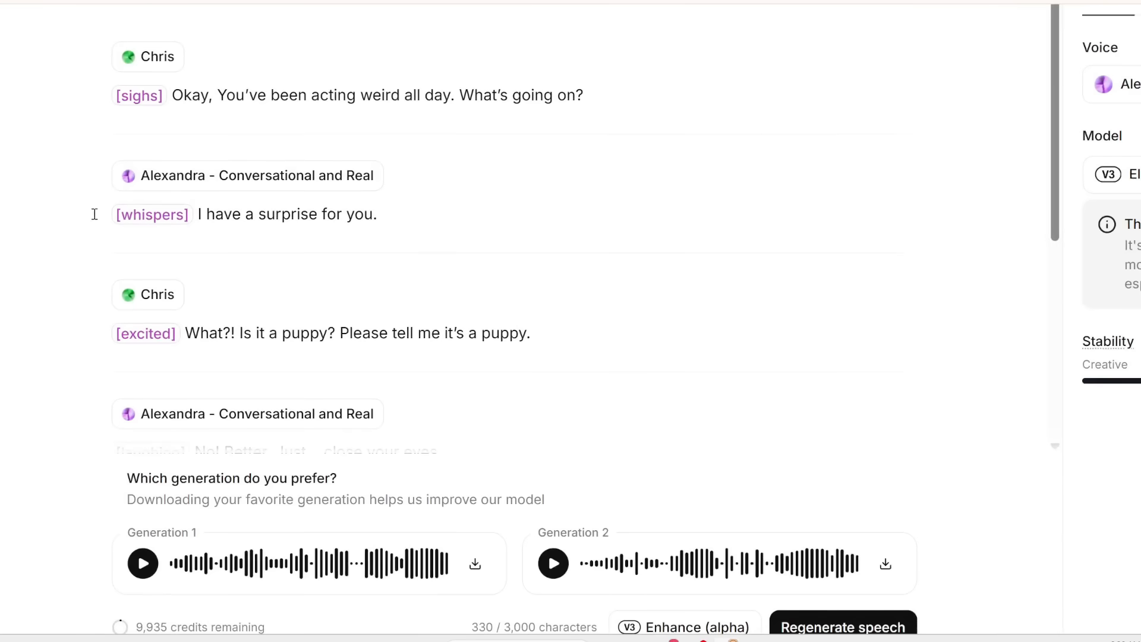
scroll(385, 209, down, 3)
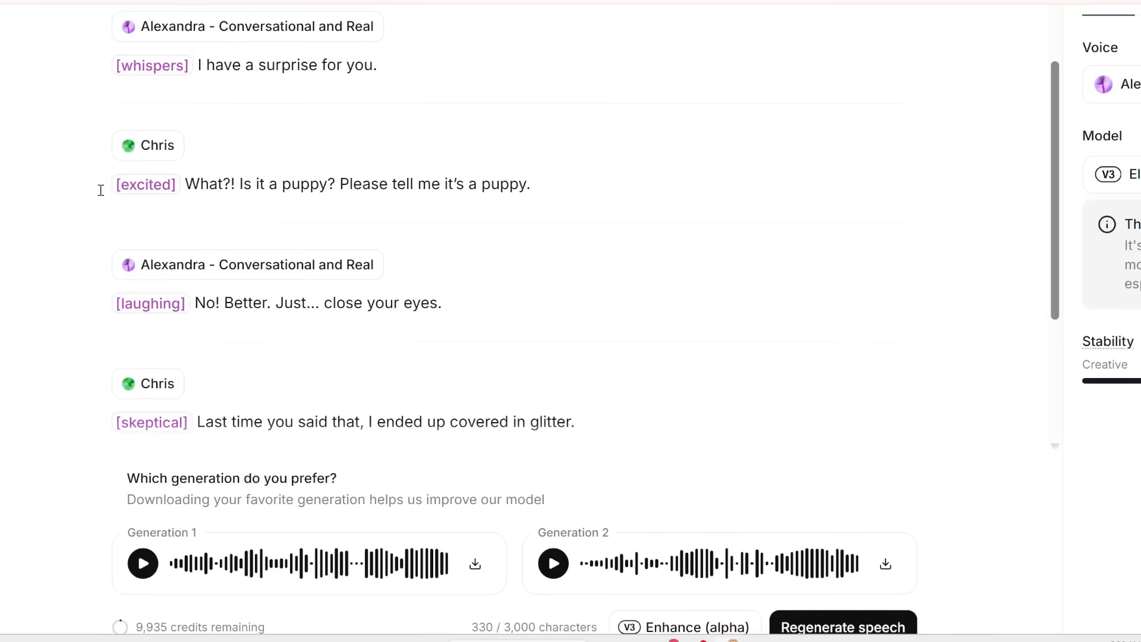
scroll(537, 186, down, 3)
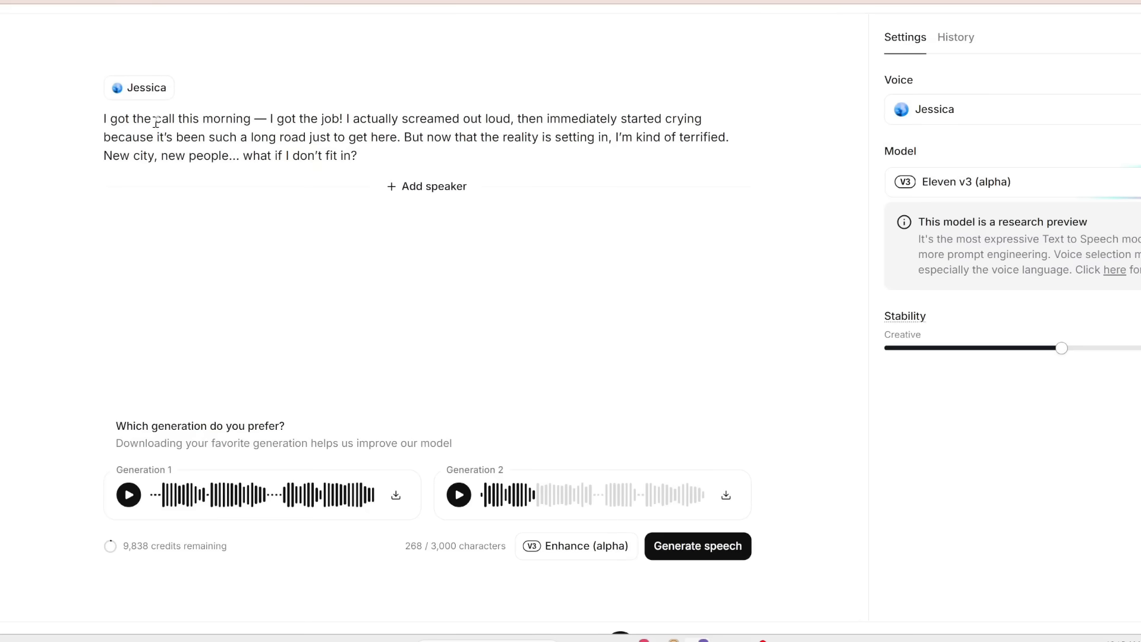
- Review the Jessica monologue, highlighting its sentences one after another
scroll(156, 123, up, 2)
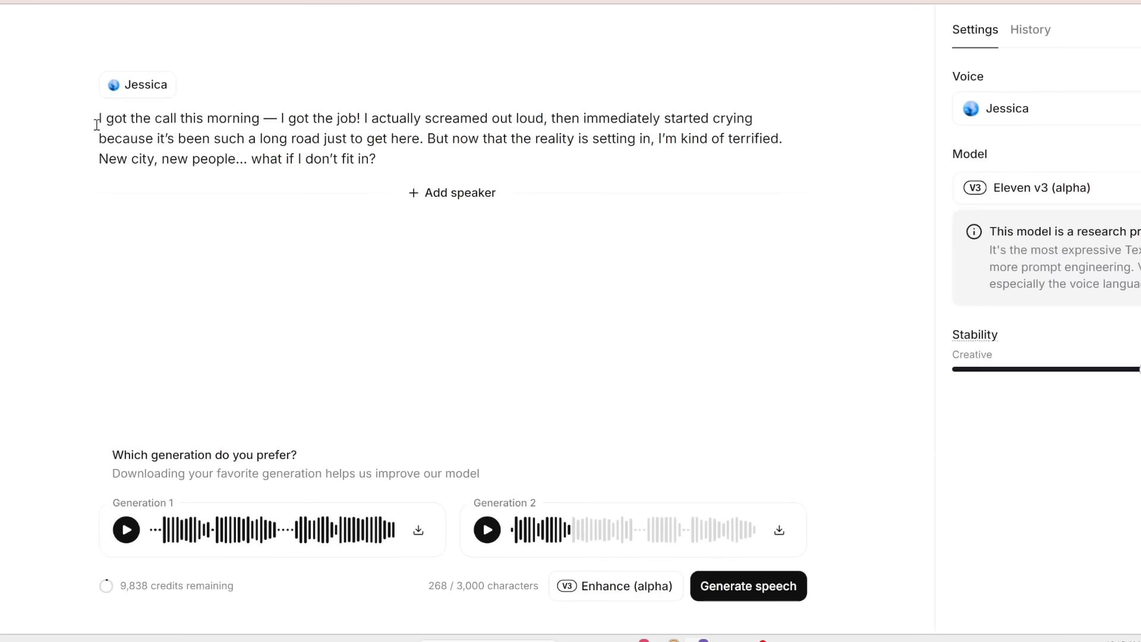
scroll(97, 125, up, 2)
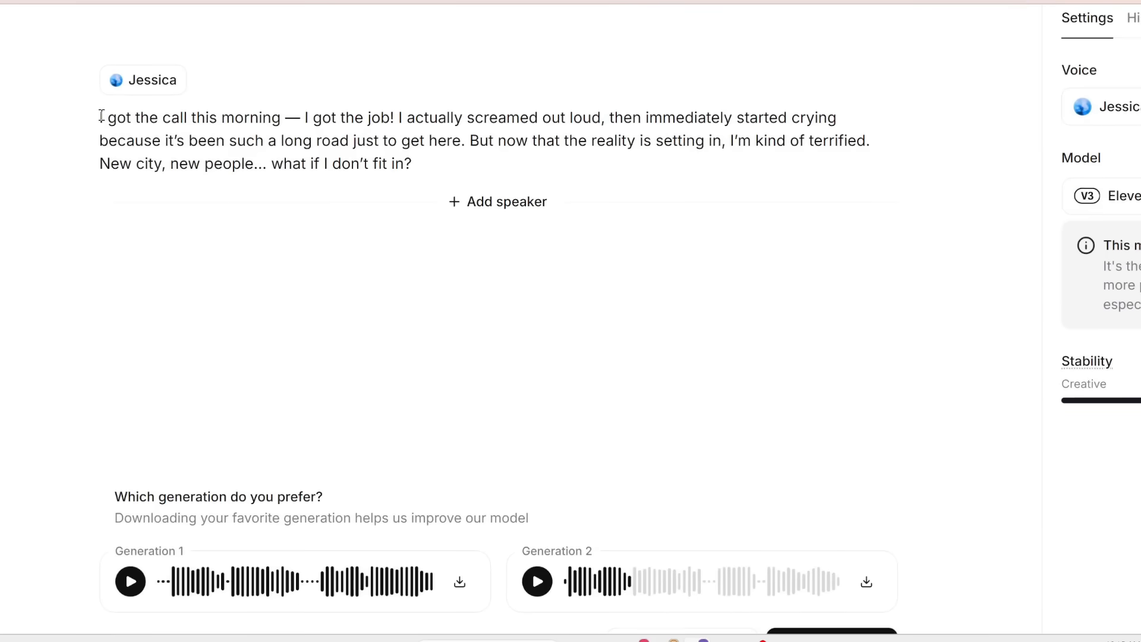
drag(98, 119, 403, 121)
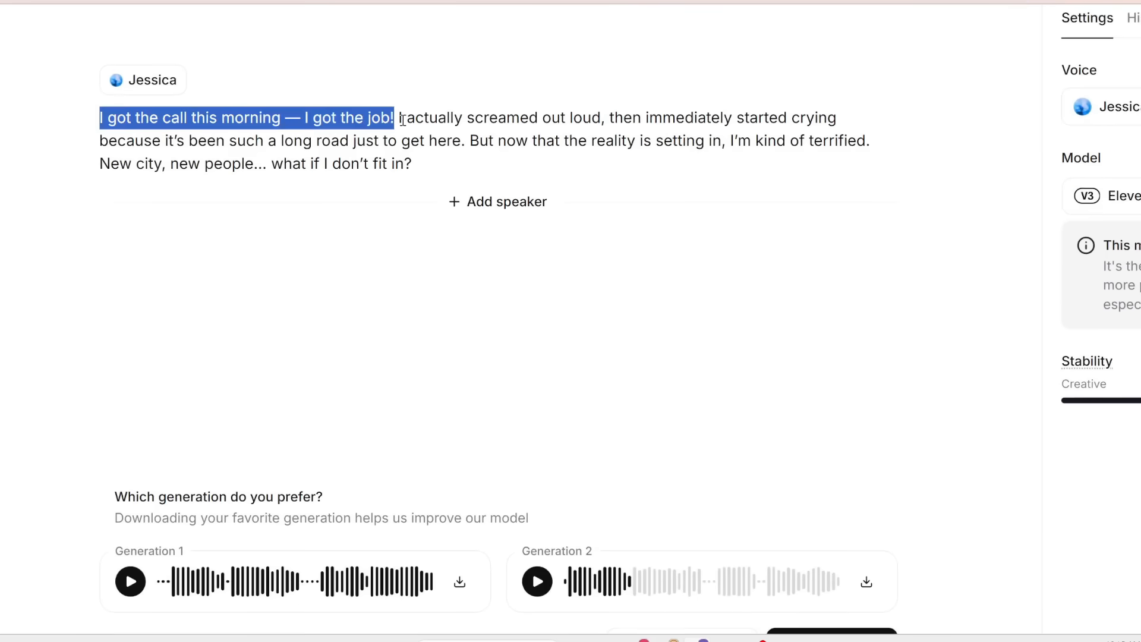
click(403, 121)
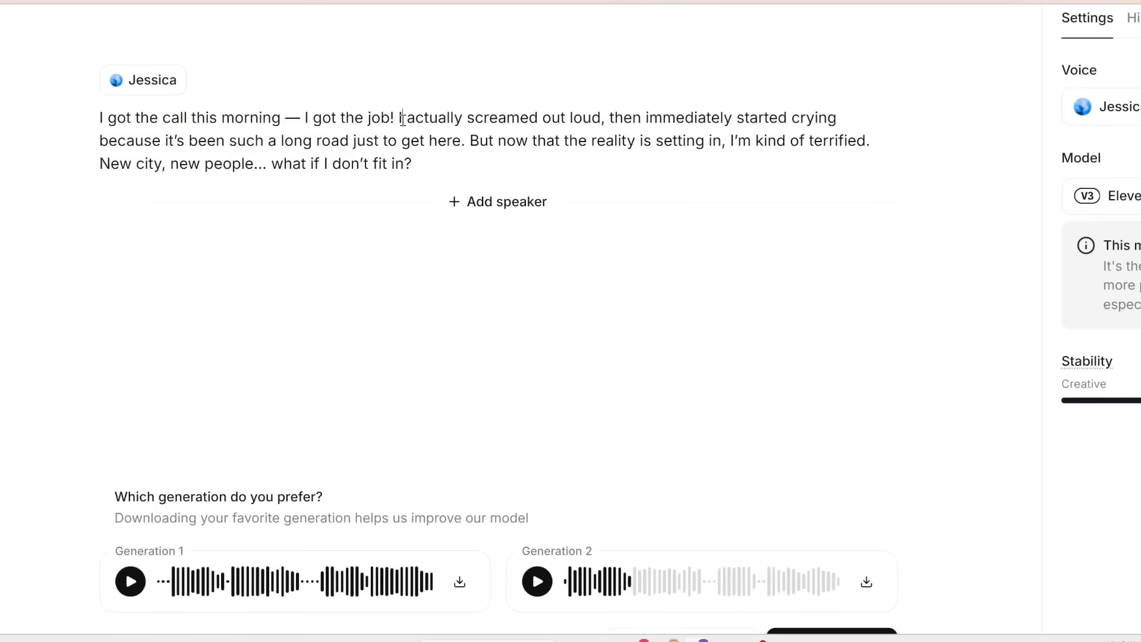
drag(398, 118, 610, 110)
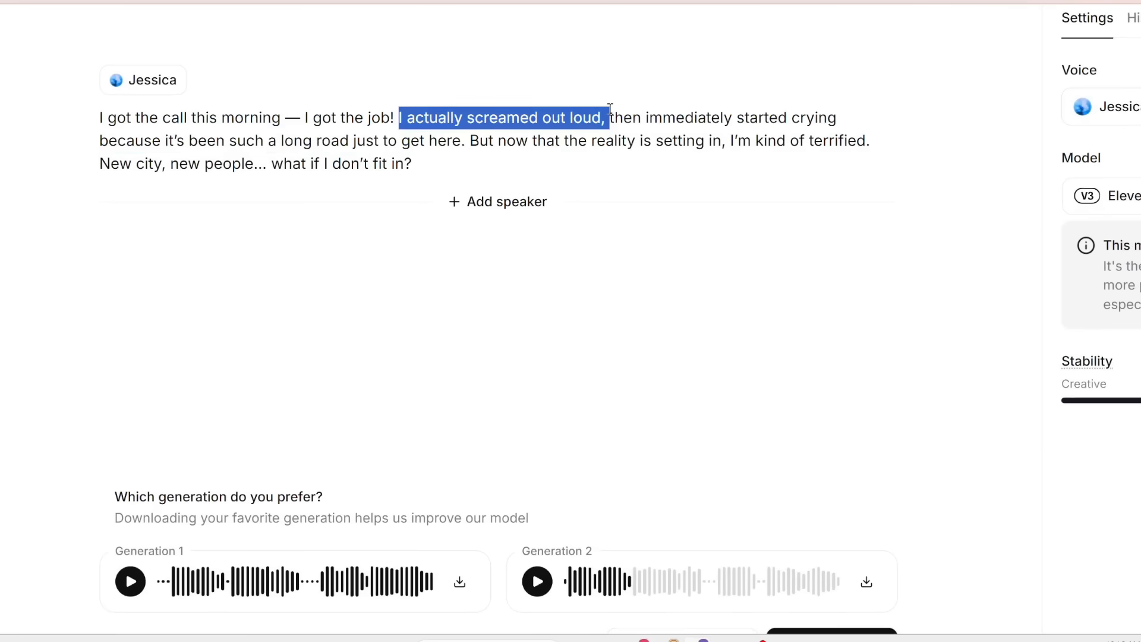
click(642, 141)
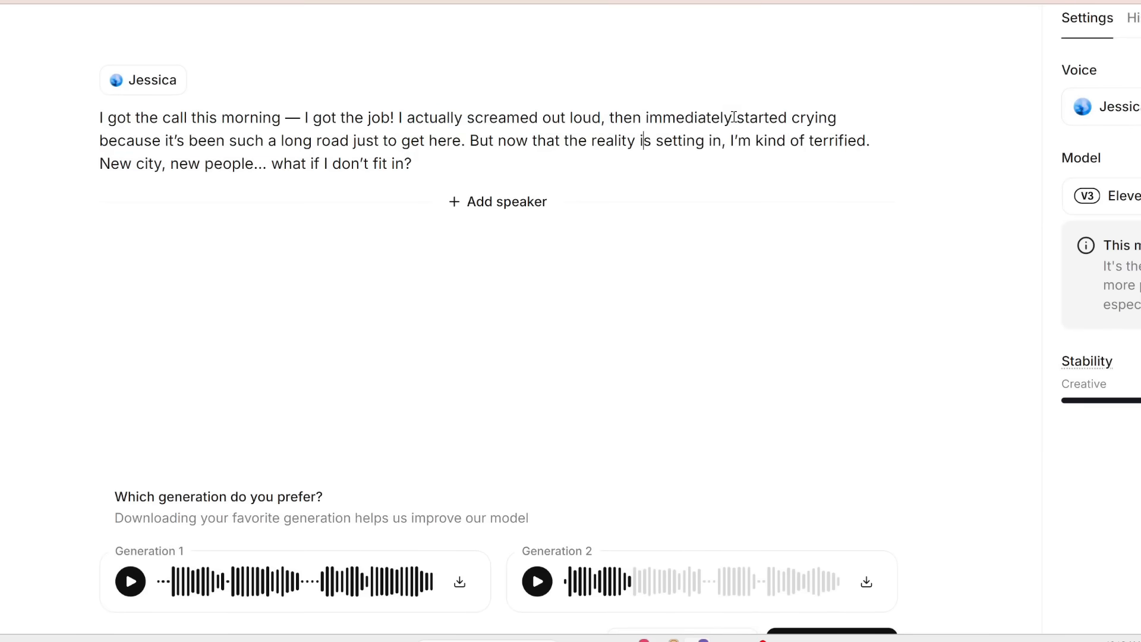
drag(792, 118, 468, 141)
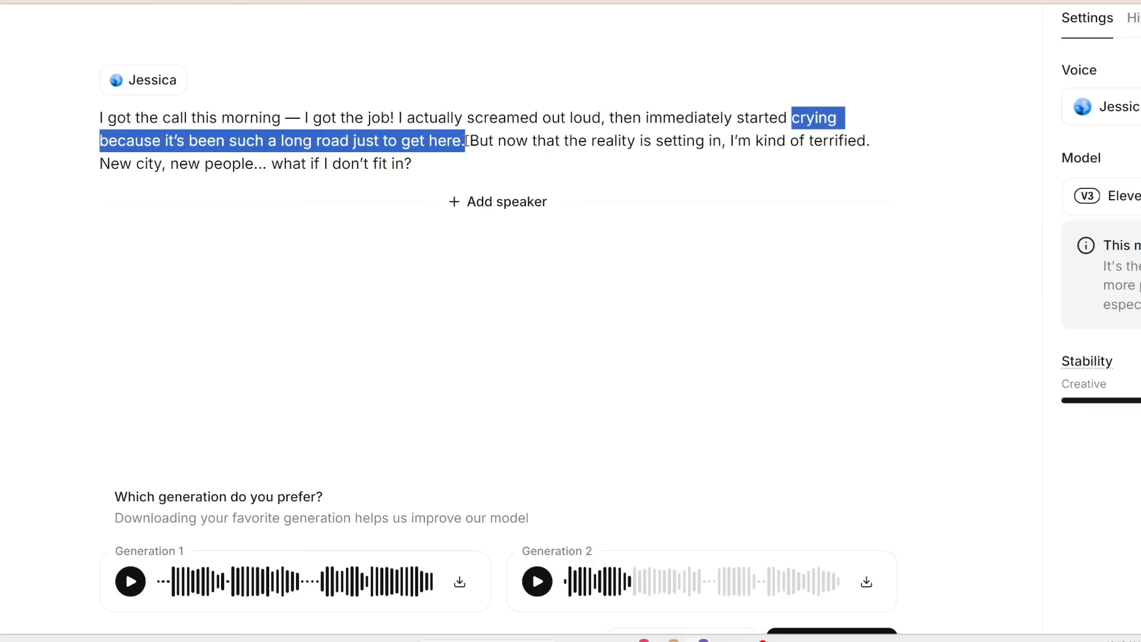
click(803, 146)
drag(732, 142, 909, 155)
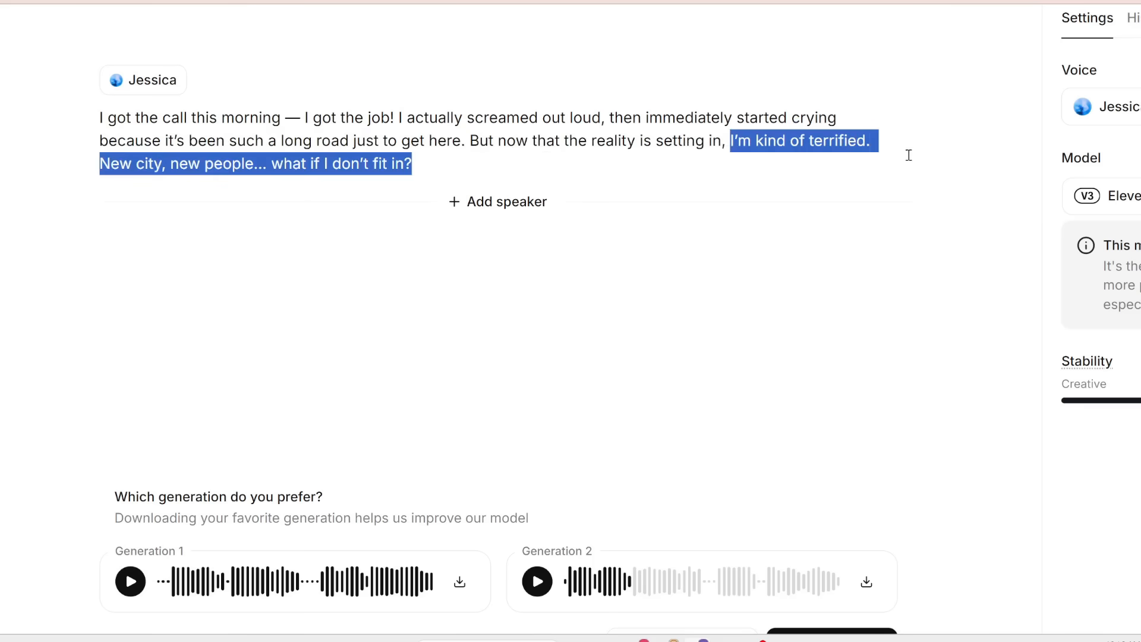
click(328, 166)
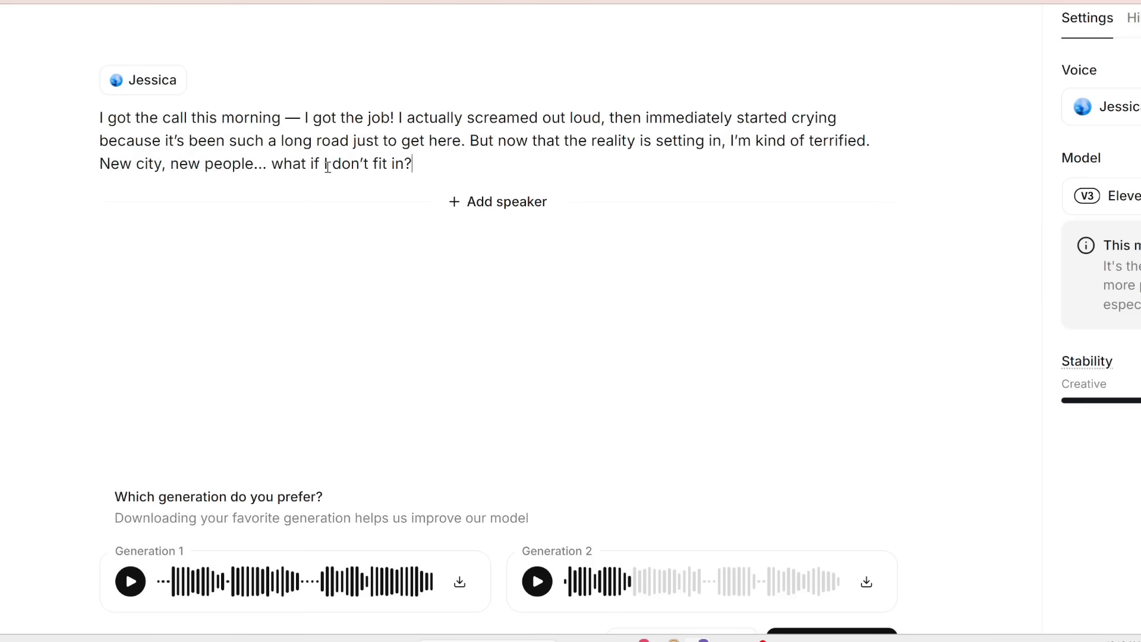
scroll(490, 166, down, 1)
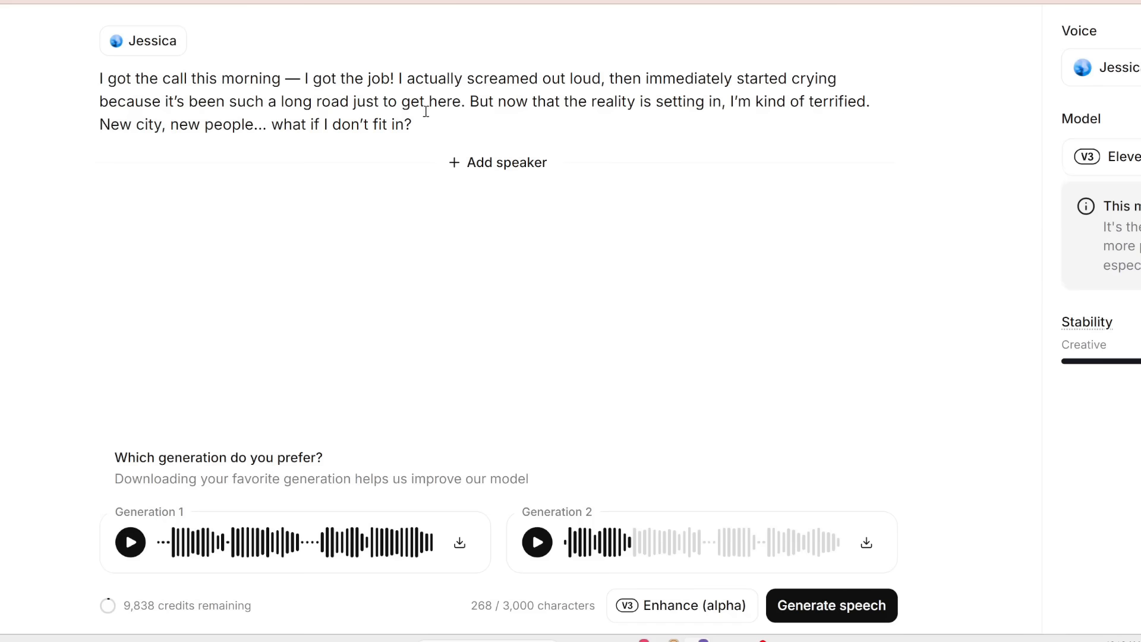
- Auto-enhance the Jessica monologue with audio tags, keep the enhanced text, and generate speech from it
scroll(650, 273, down, 1)
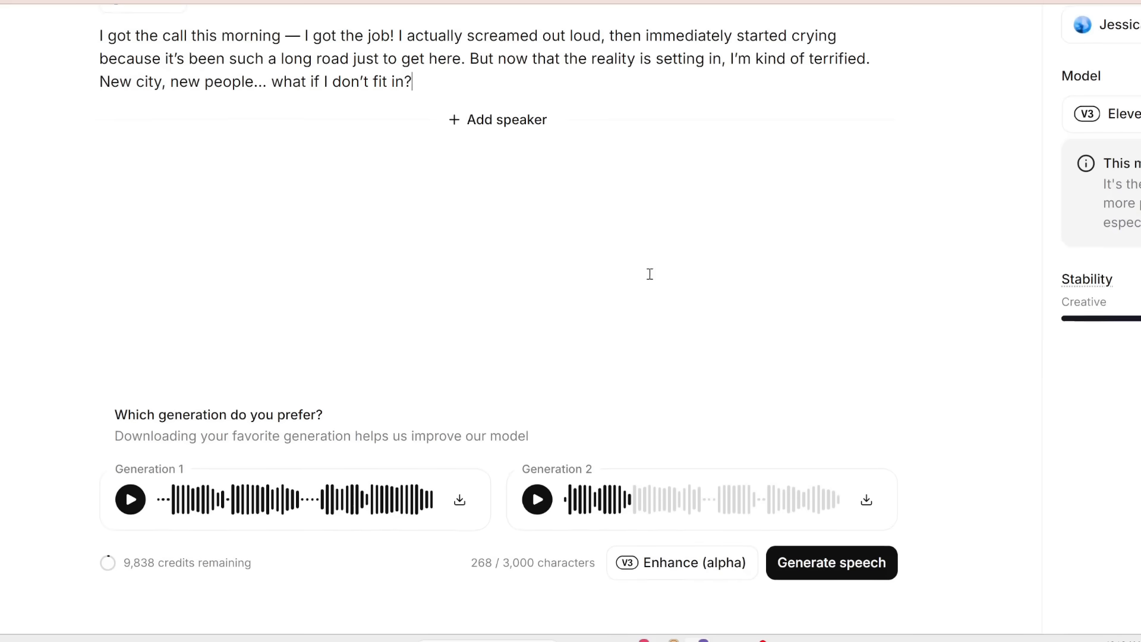
click(684, 568)
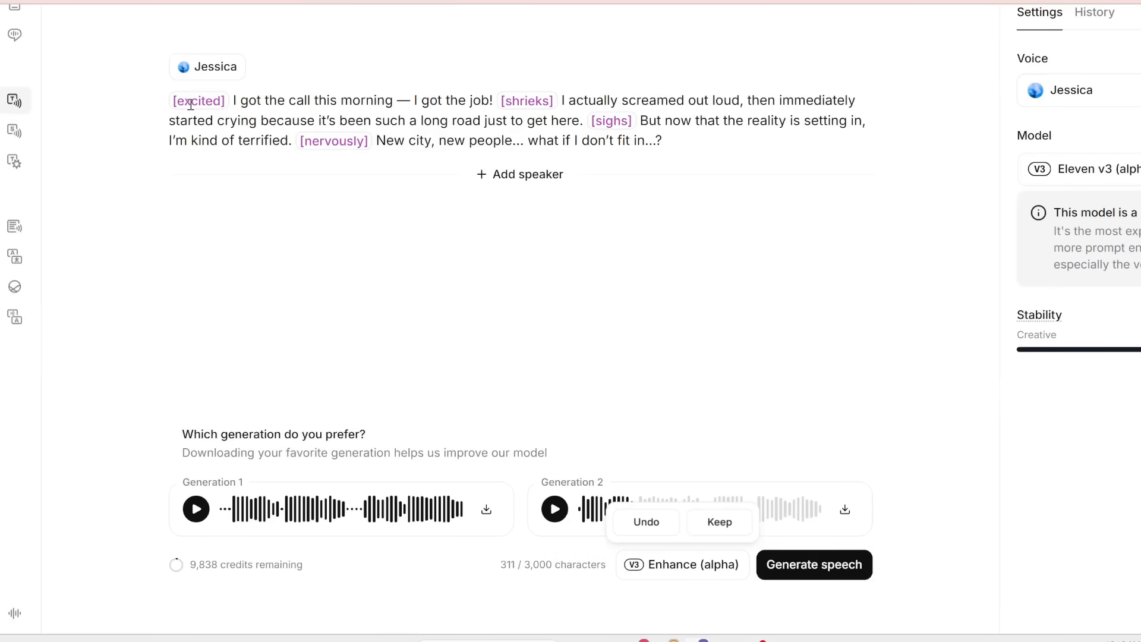
click(725, 535)
click(786, 571)
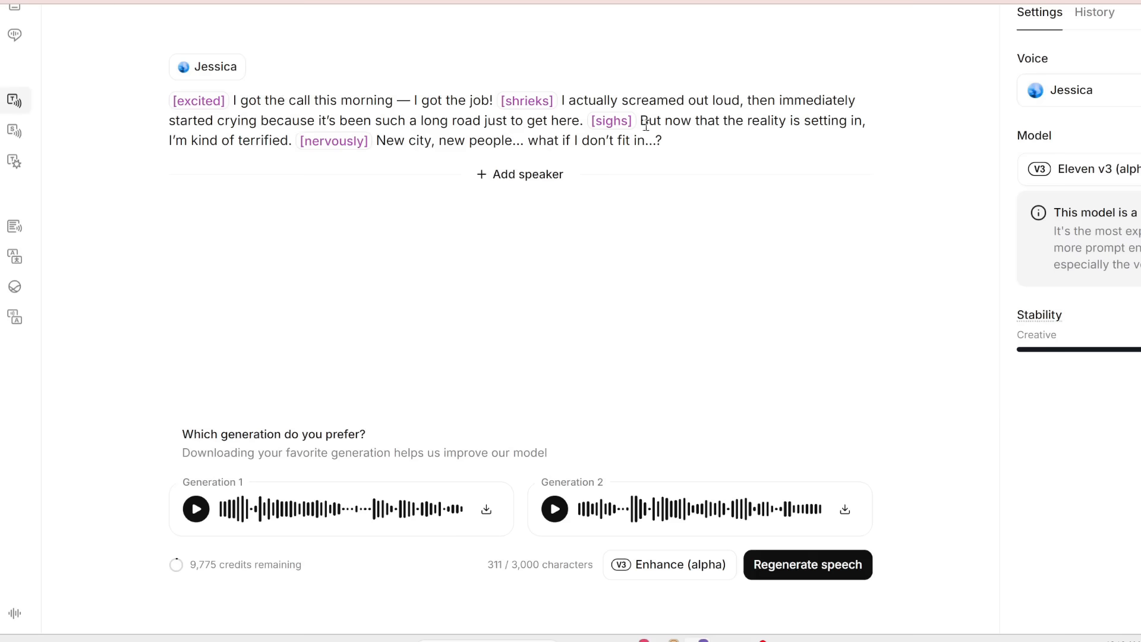
- Listen to Generation 1 of the Hope voice script while scrolling through its tagged lines
scroll(660, 416, down, 1)
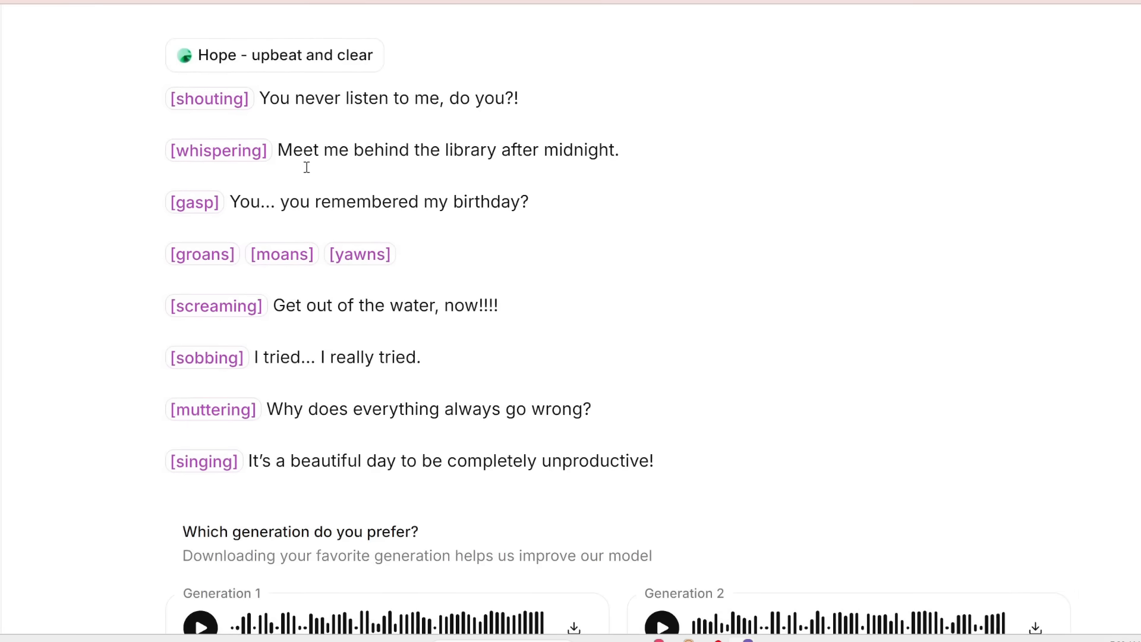
scroll(236, 132, up, 3)
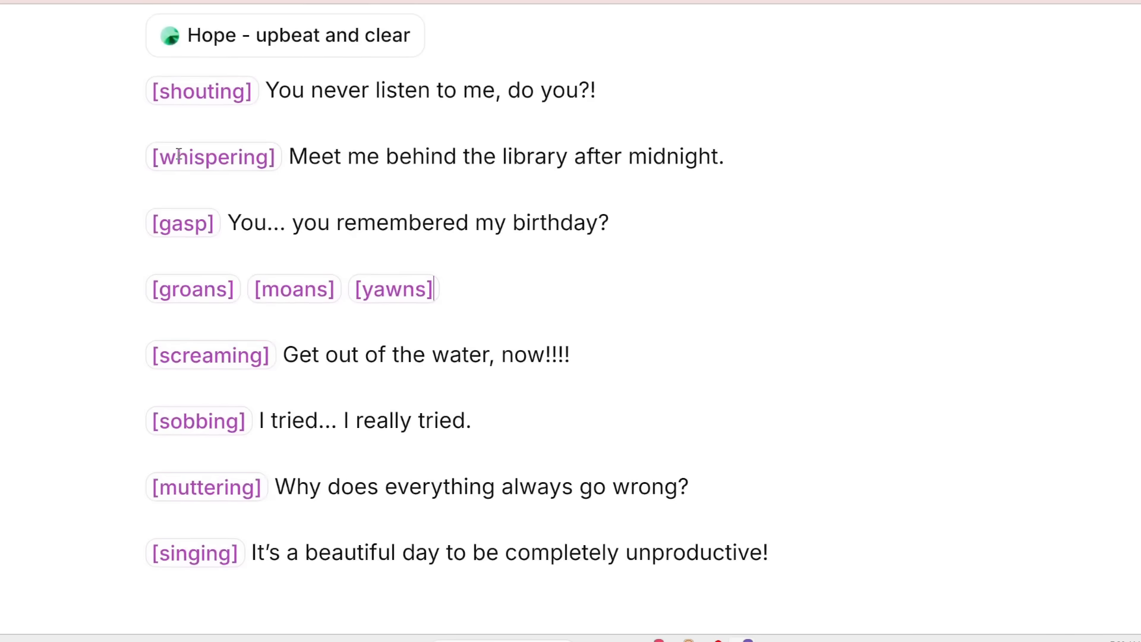
scroll(305, 145, down, 3)
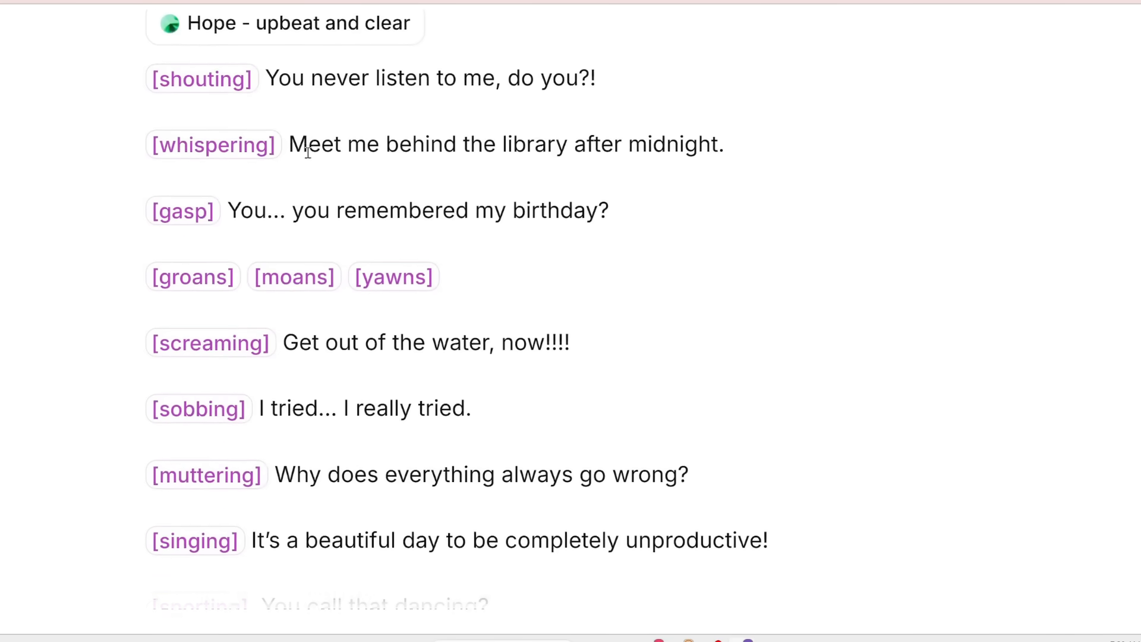
scroll(236, 345, down, 1)
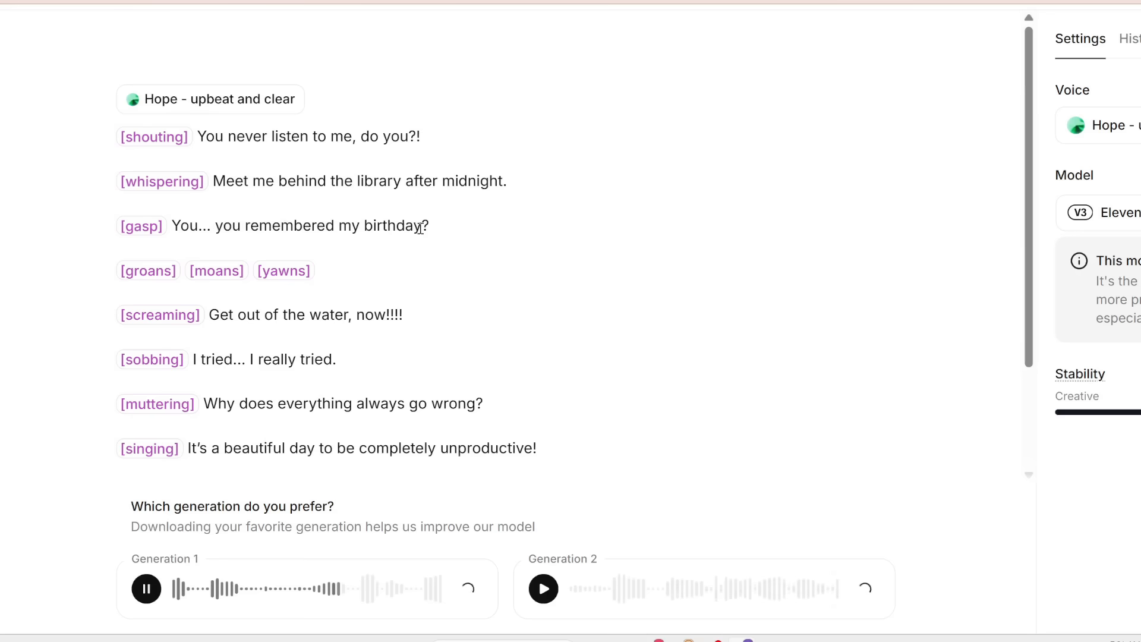
scroll(153, 250, down, 1)
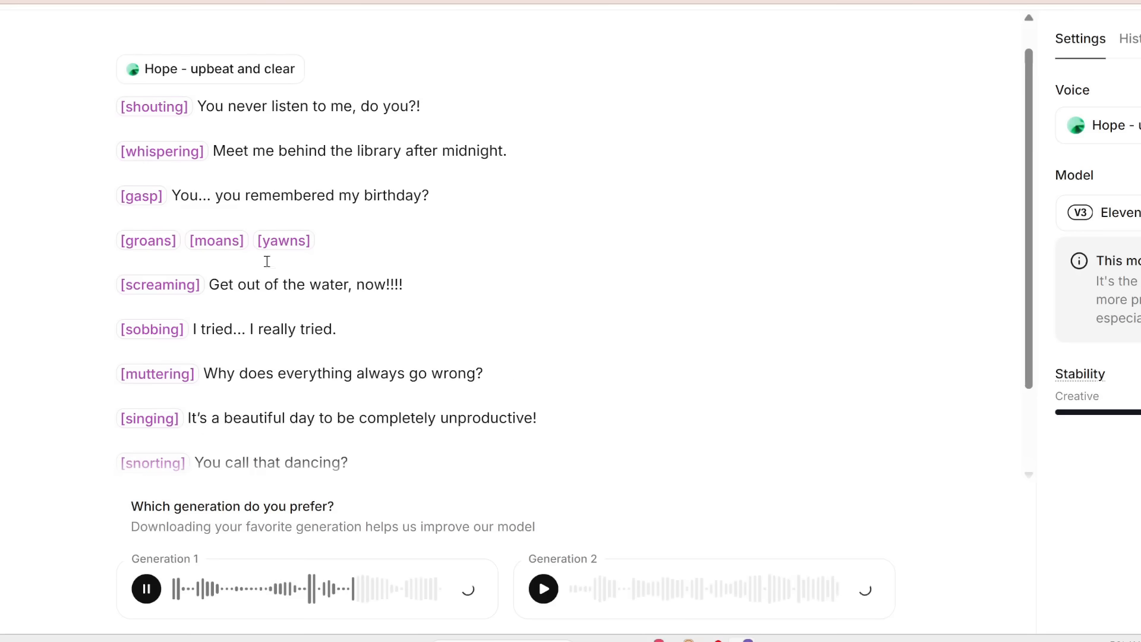
scroll(267, 262, down, 1)
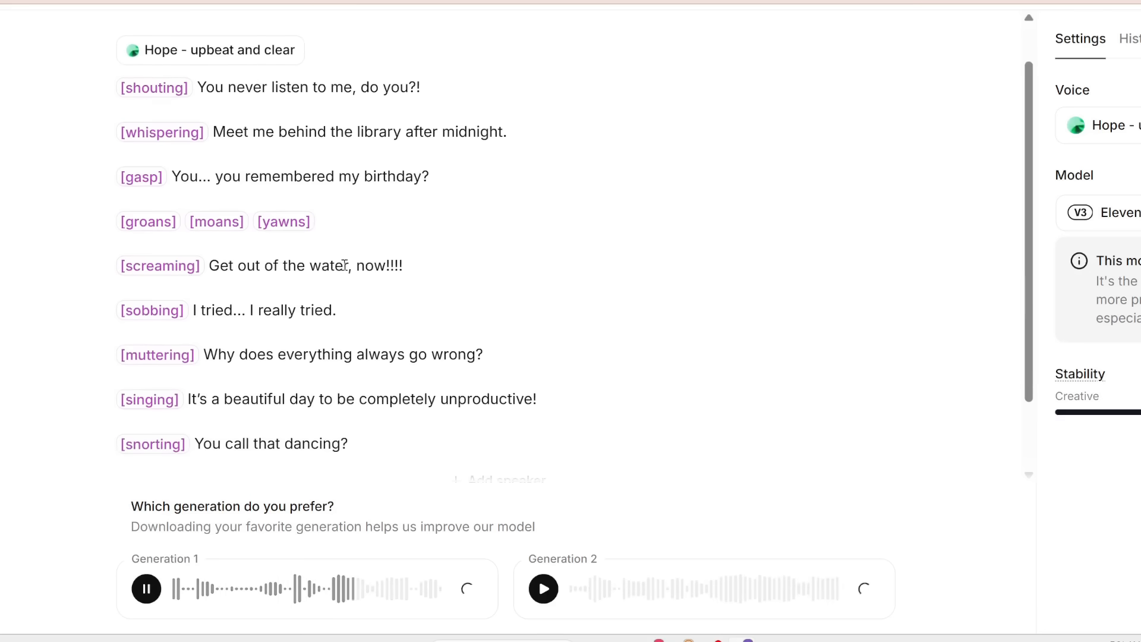
scroll(410, 265, down, 2)
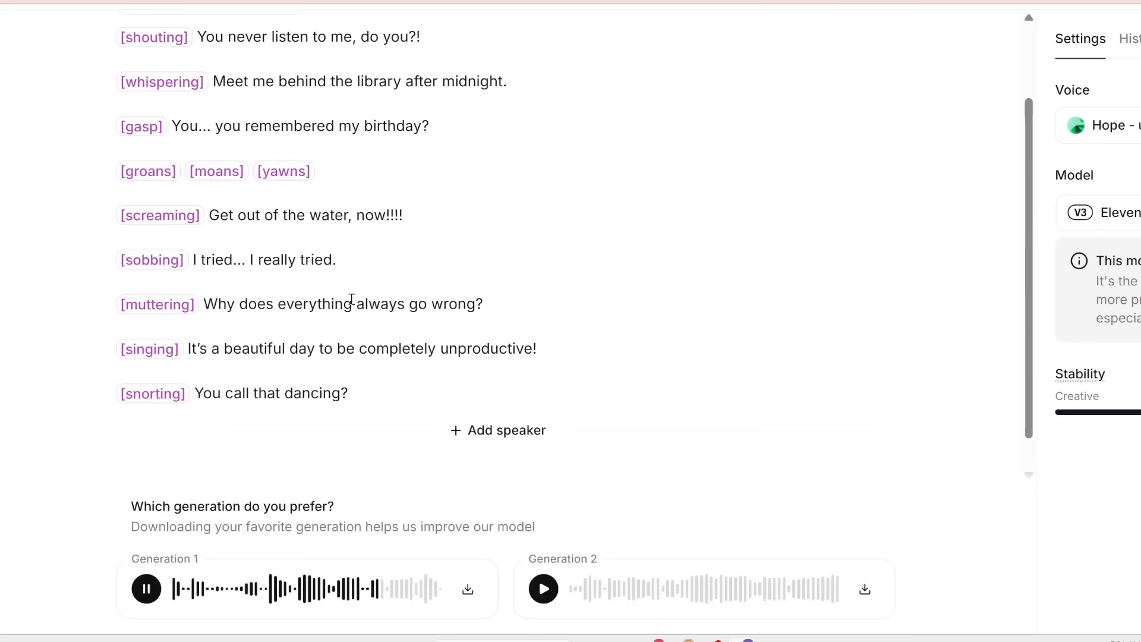
scroll(479, 306, down, 1)
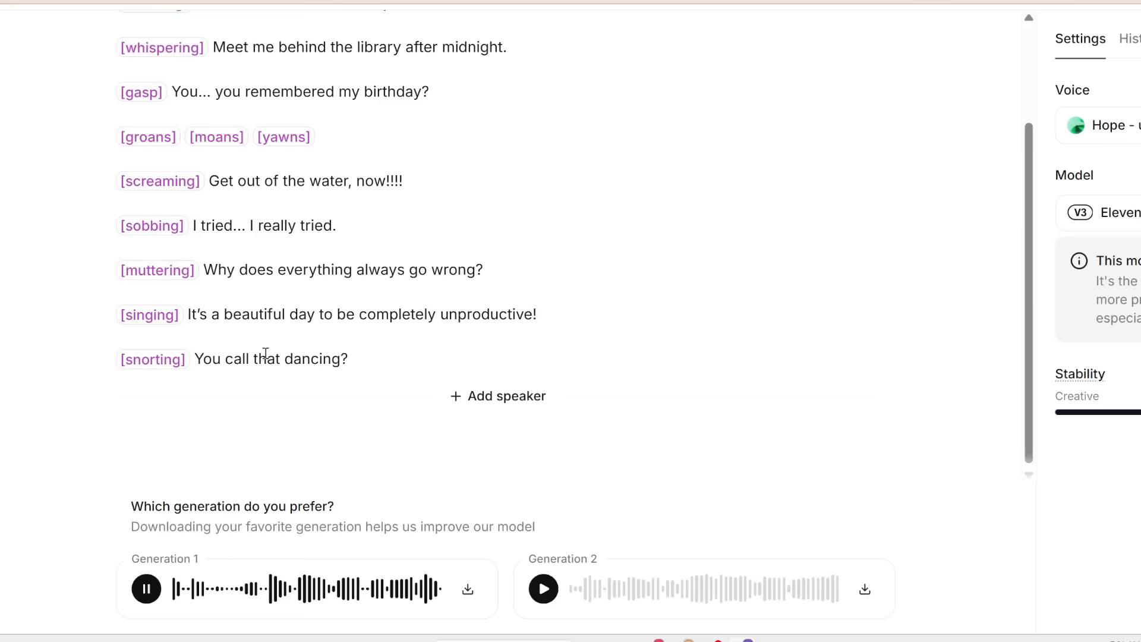
scroll(277, 310, up, 3)
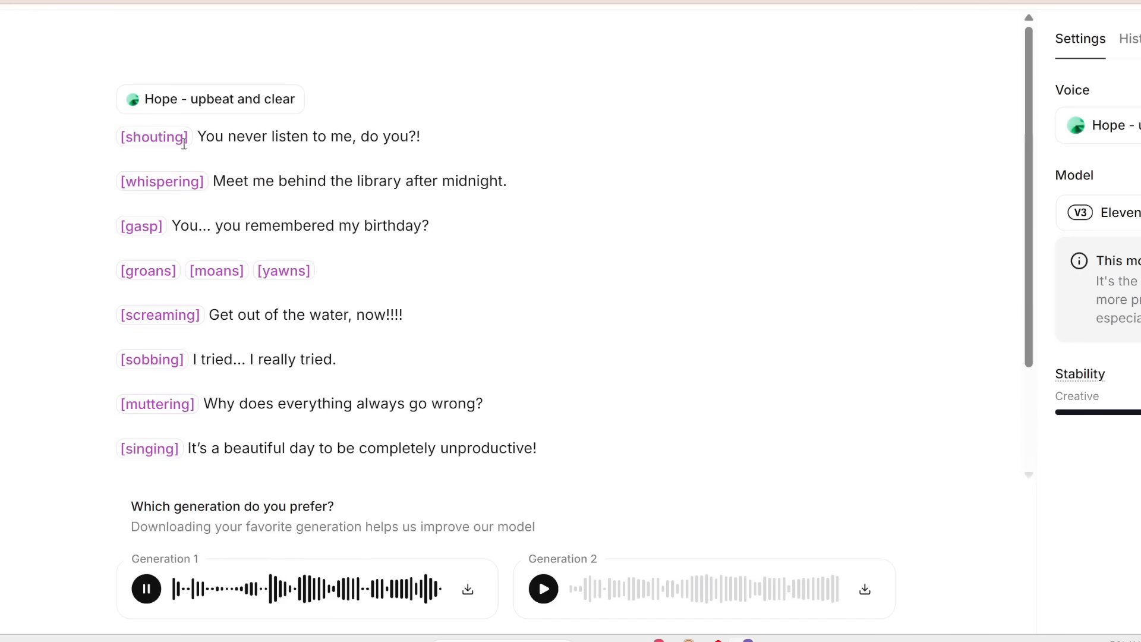
scroll(182, 143, down, 1)
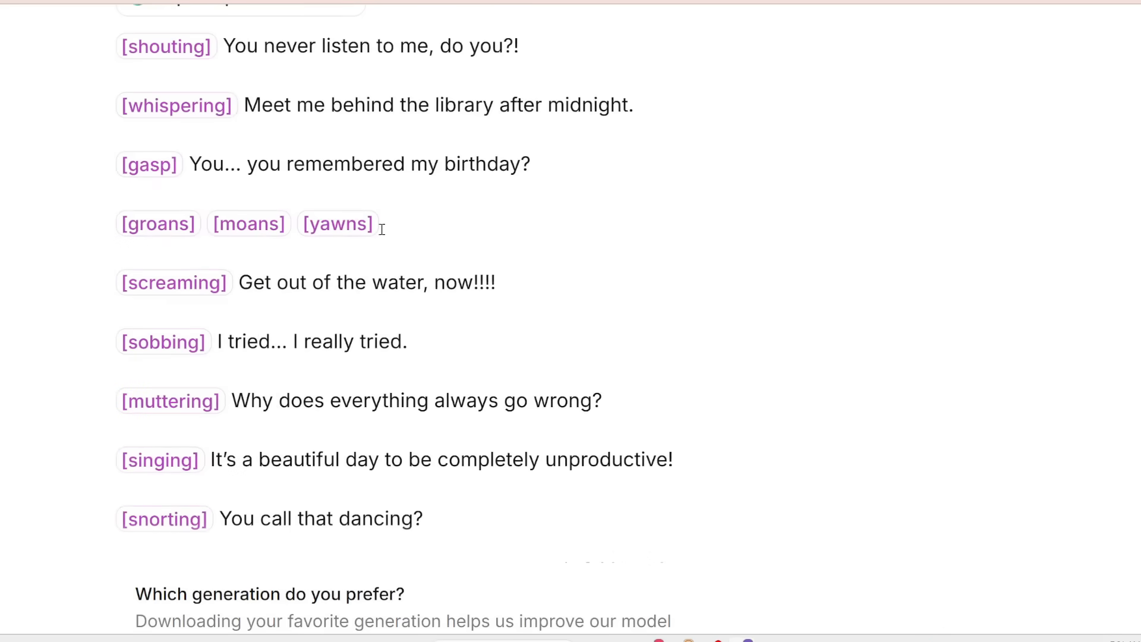
scroll(257, 316, down, 2)
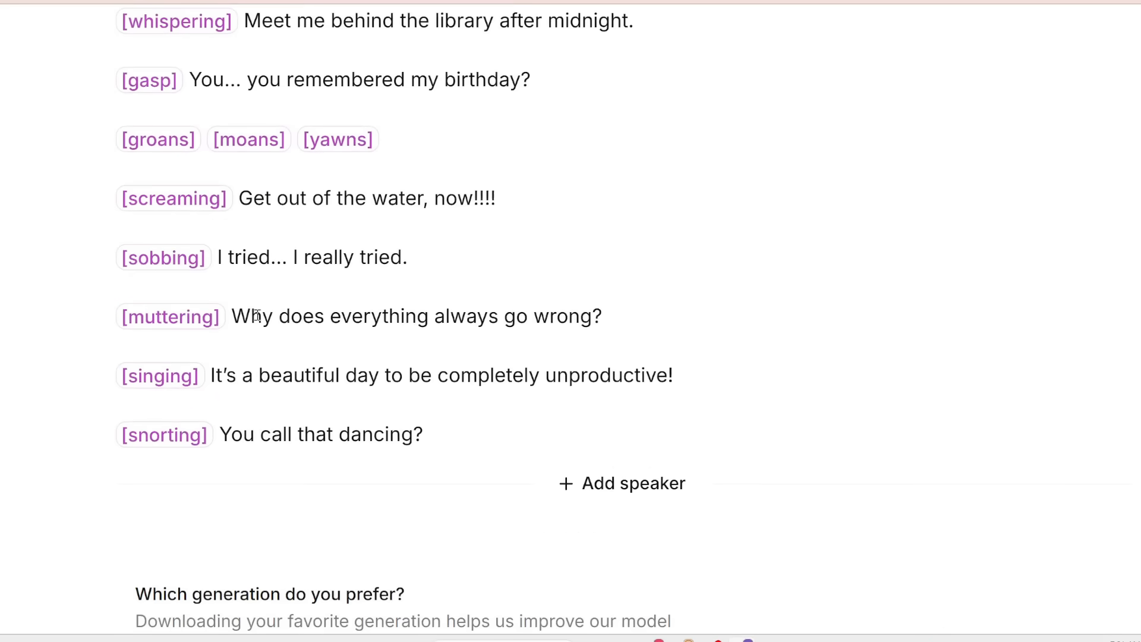
- Highlight the muttering line's text and play Generation 2 of the Hope voice script
drag(237, 316, 611, 323)
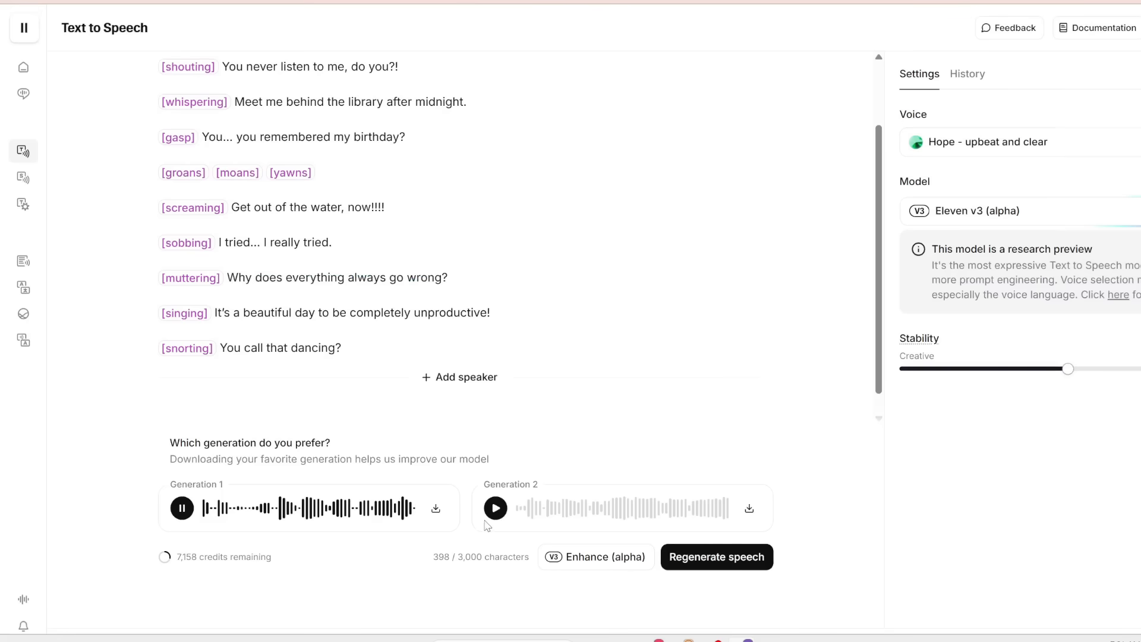
click(495, 508)
scroll(491, 323, up, 2)
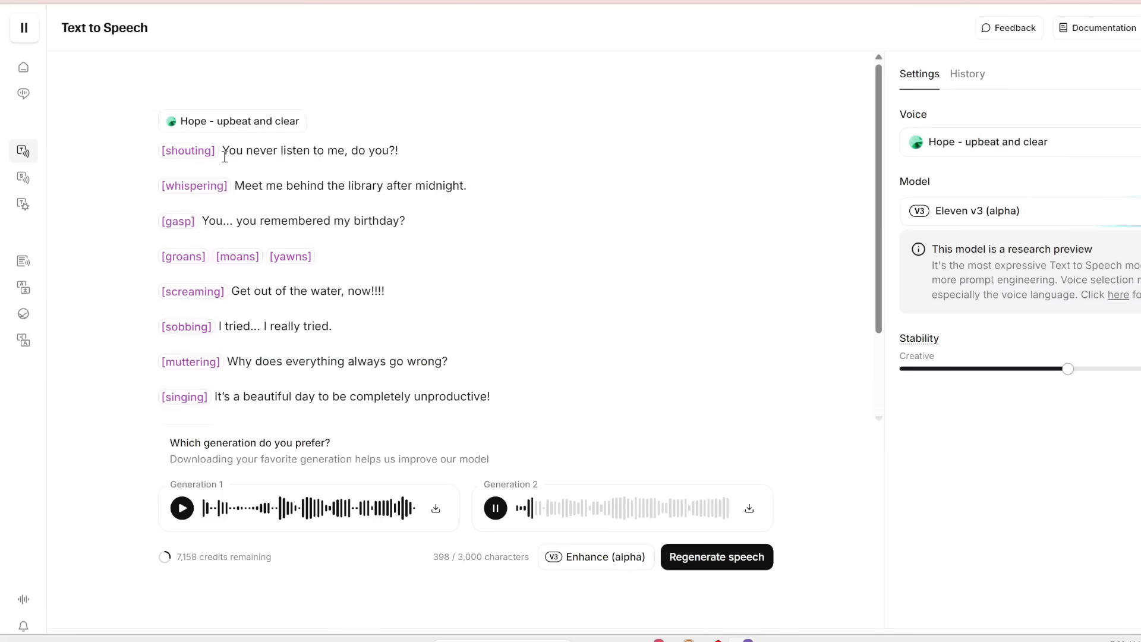
- Review the Hope voice script during Generation 2 playback, highlighting the shouting tag, the groans-moans-yawns tags and the singing line
scroll(226, 170, down, 1)
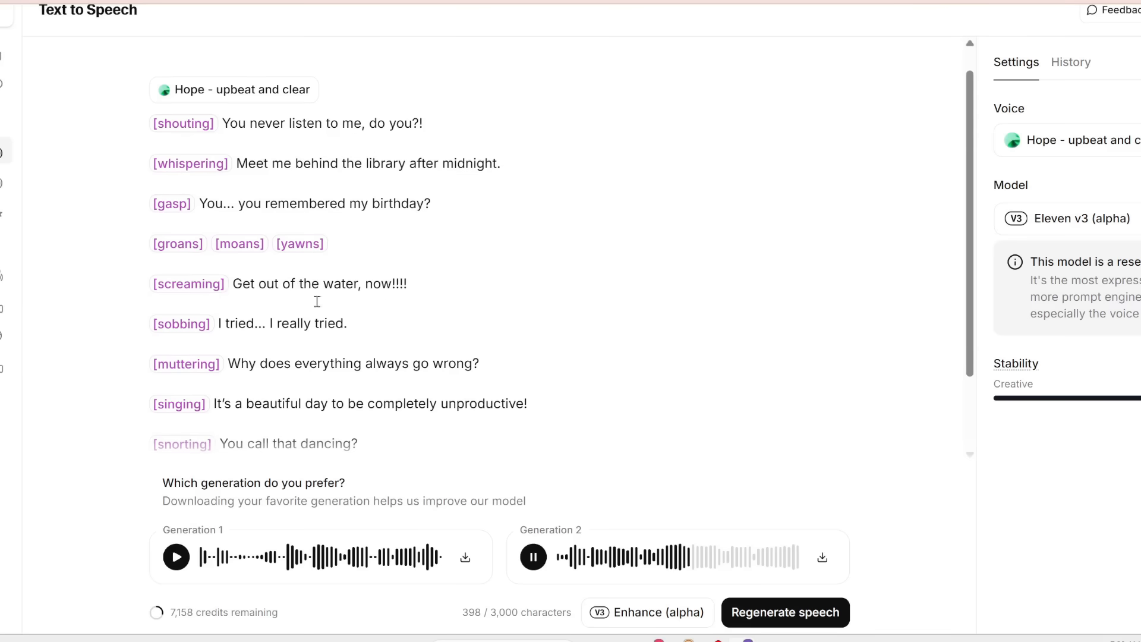
scroll(268, 298, down, 1)
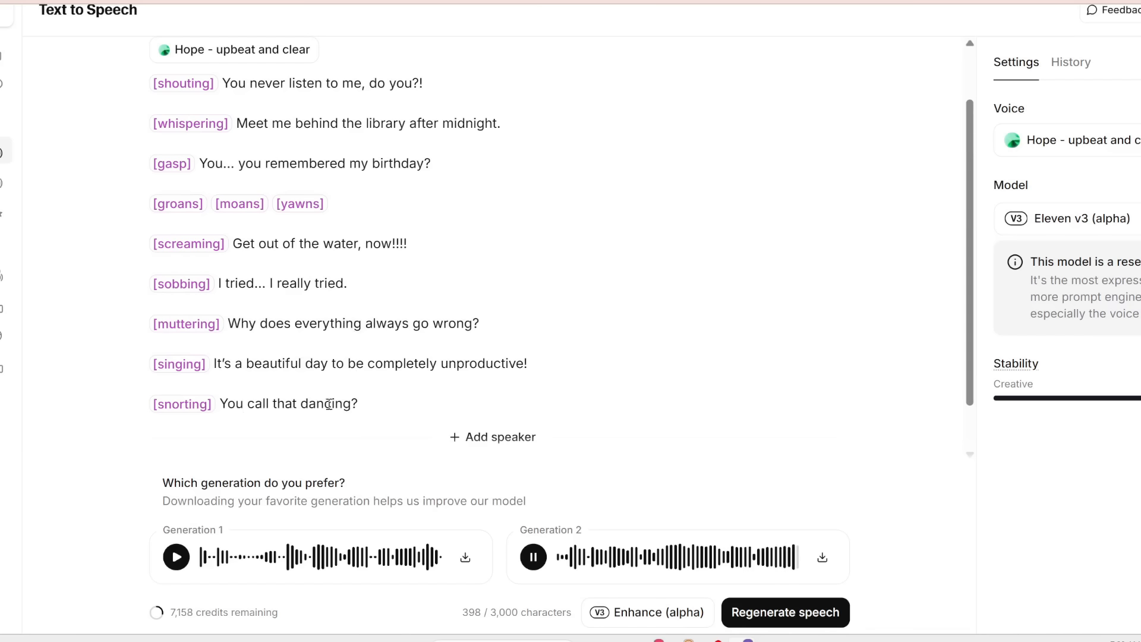
scroll(329, 405, up, 2)
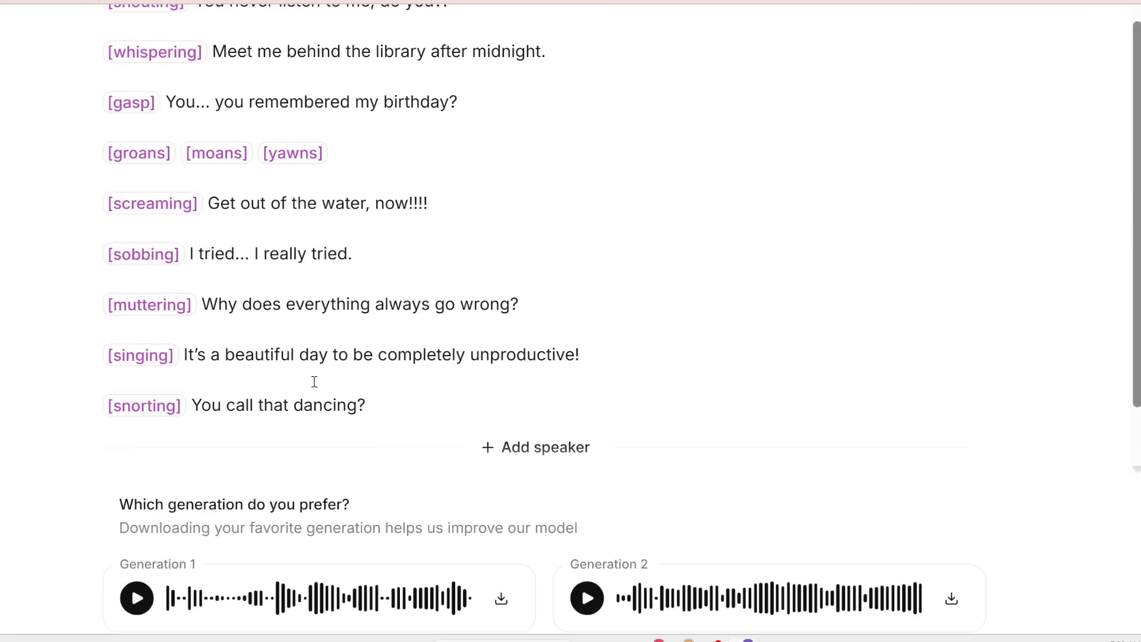
scroll(315, 374, up, 1)
drag(108, 66, 185, 79)
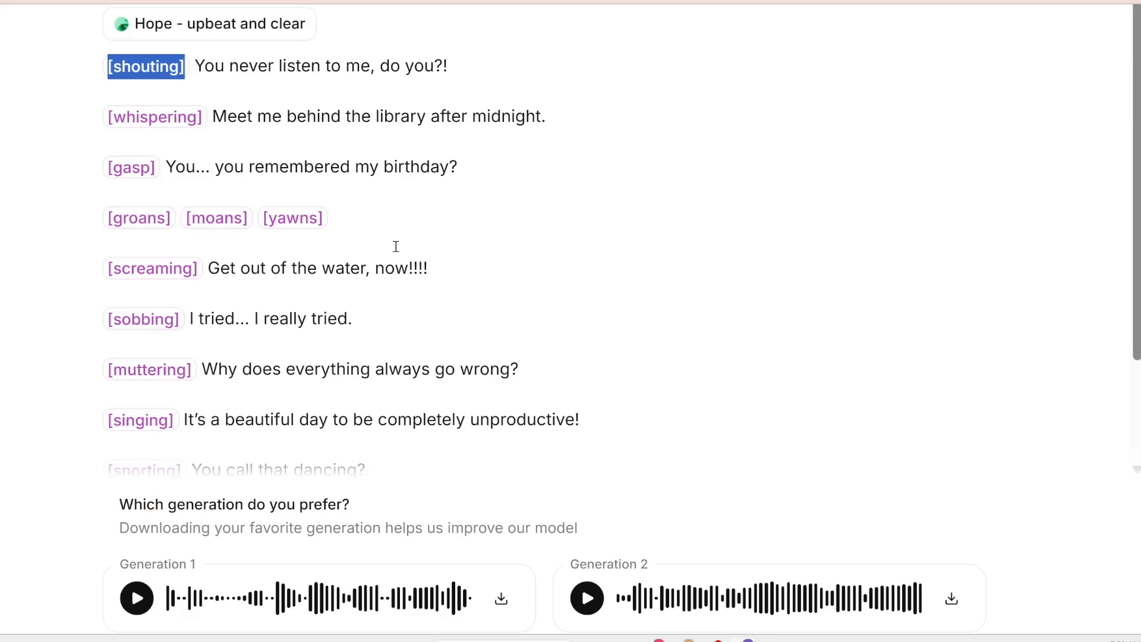
drag(366, 230, 89, 218)
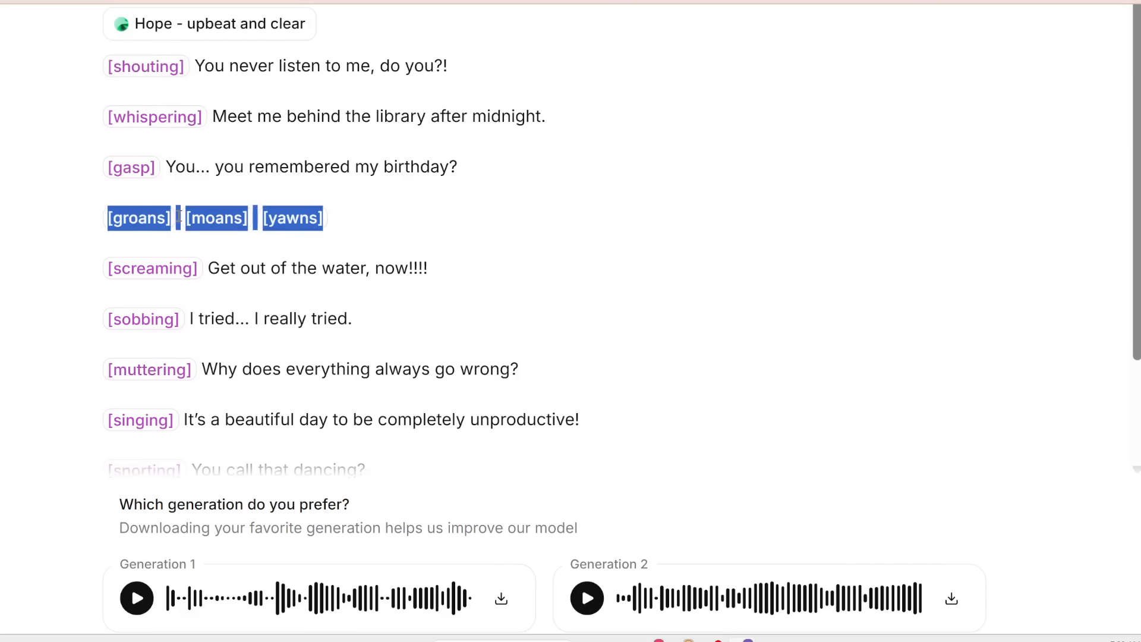
scroll(316, 220, down, 1)
drag(183, 341, 589, 346)
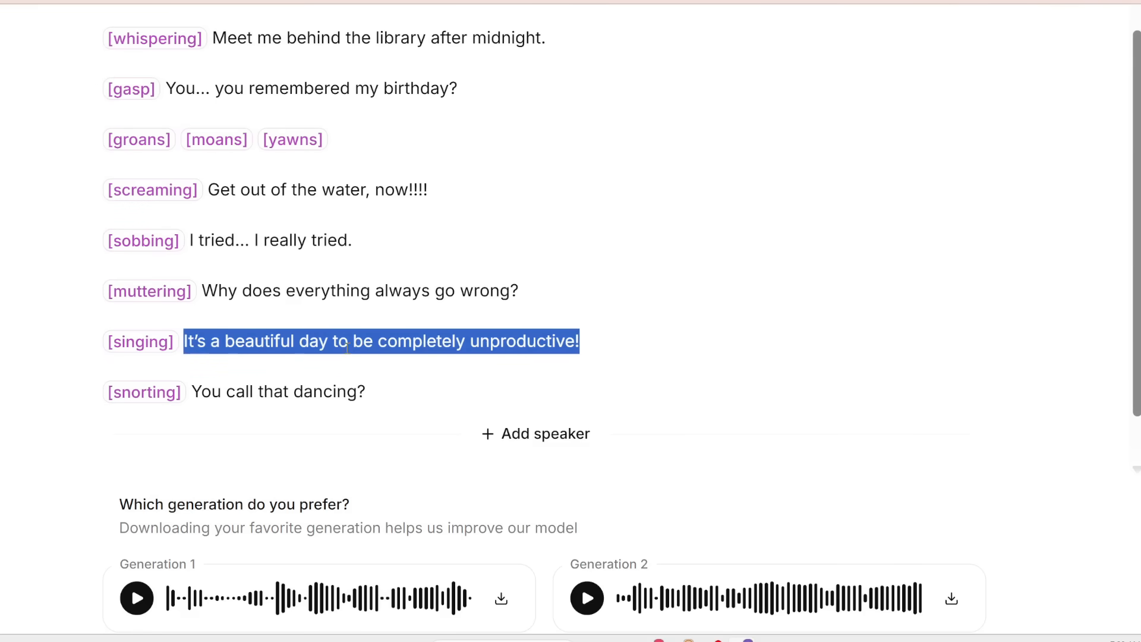
triple_click(535, 295)
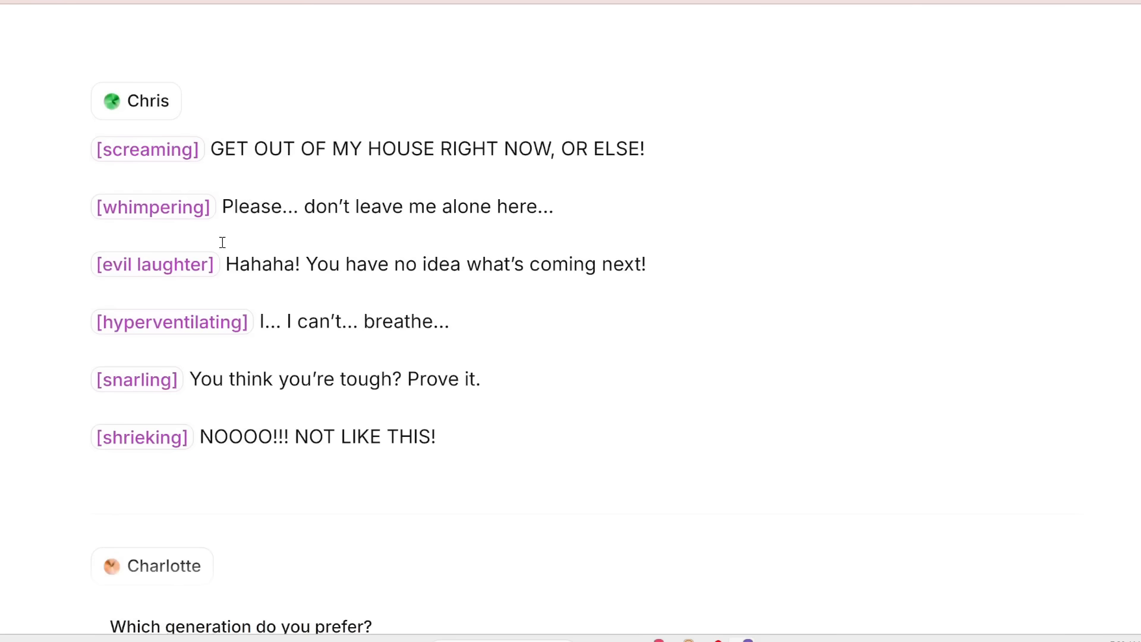
- Review the Chris script, highlighting its screaming, whimpering, evil laughter, hyperventilating, snarling and shrieking lines one after another
scroll(244, 211, left, 1)
drag(702, 144, 121, 140)
click(380, 158)
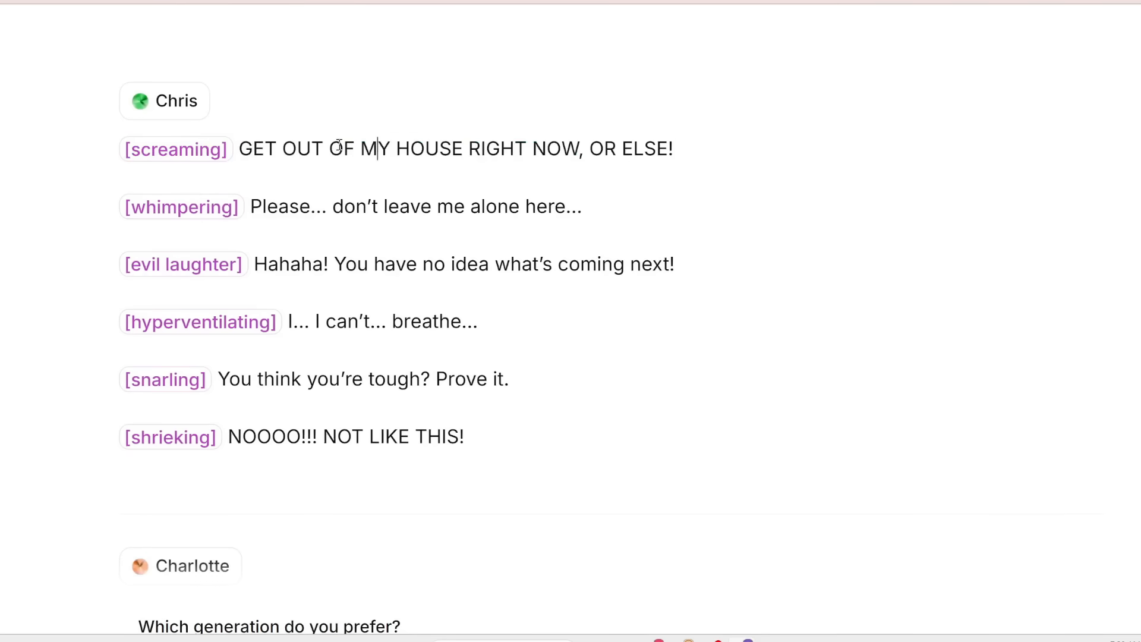
drag(240, 149, 801, 169)
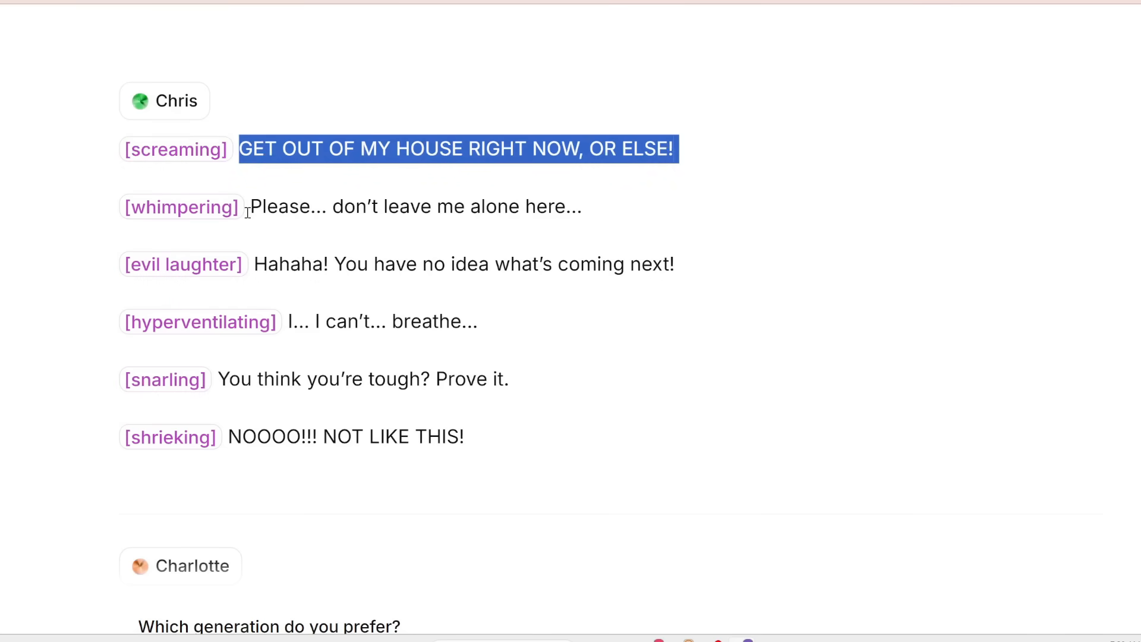
drag(248, 212, 115, 204)
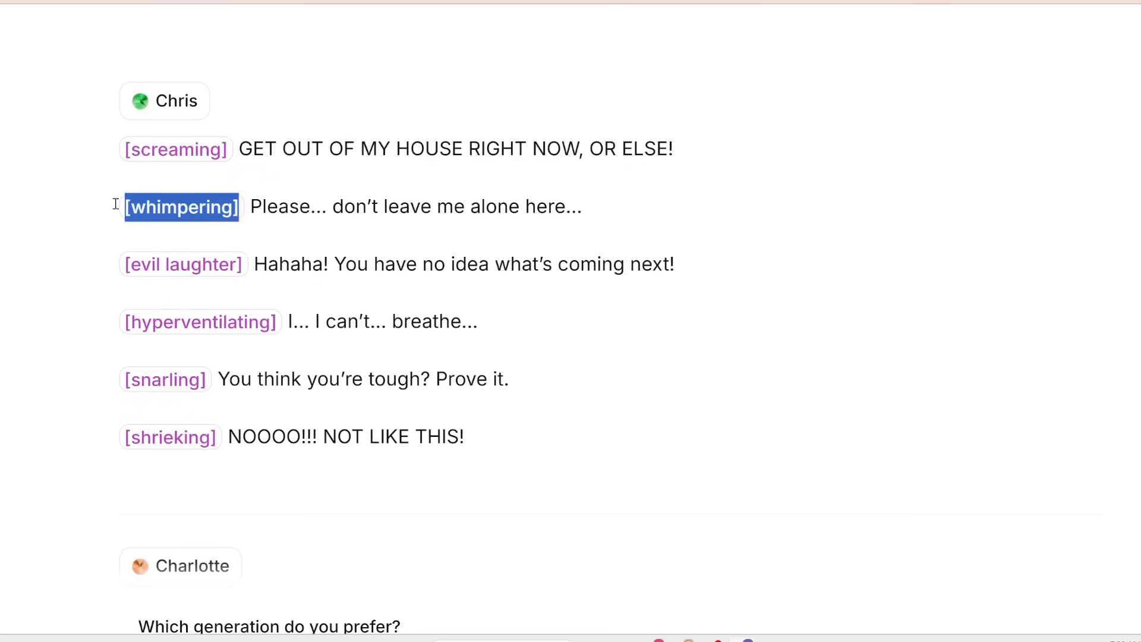
drag(117, 262, 247, 272)
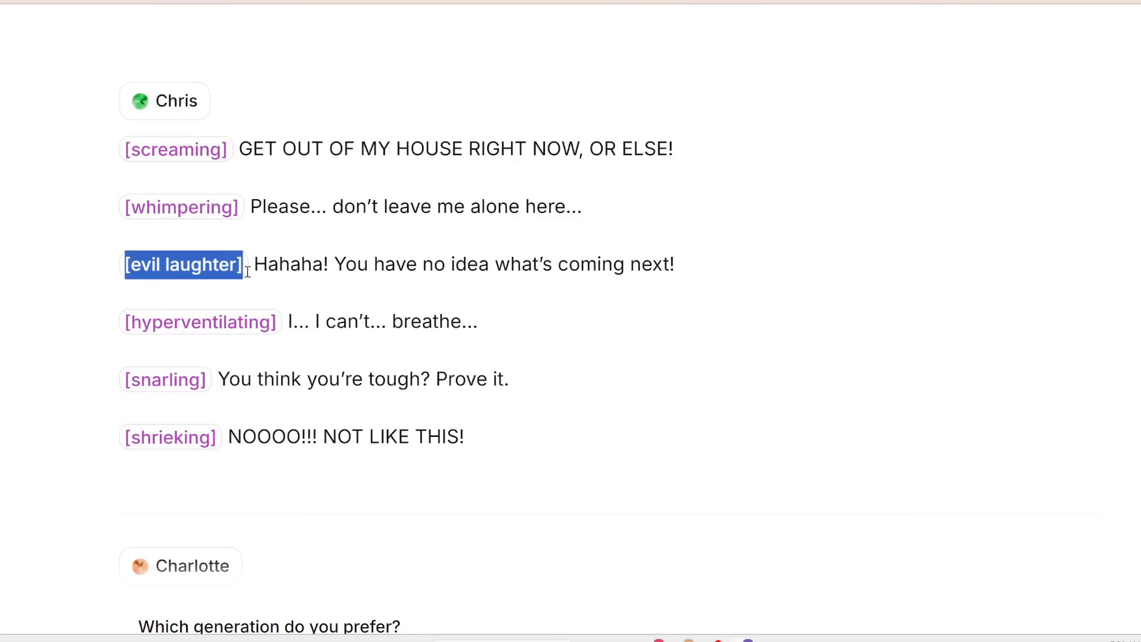
drag(119, 322, 278, 324)
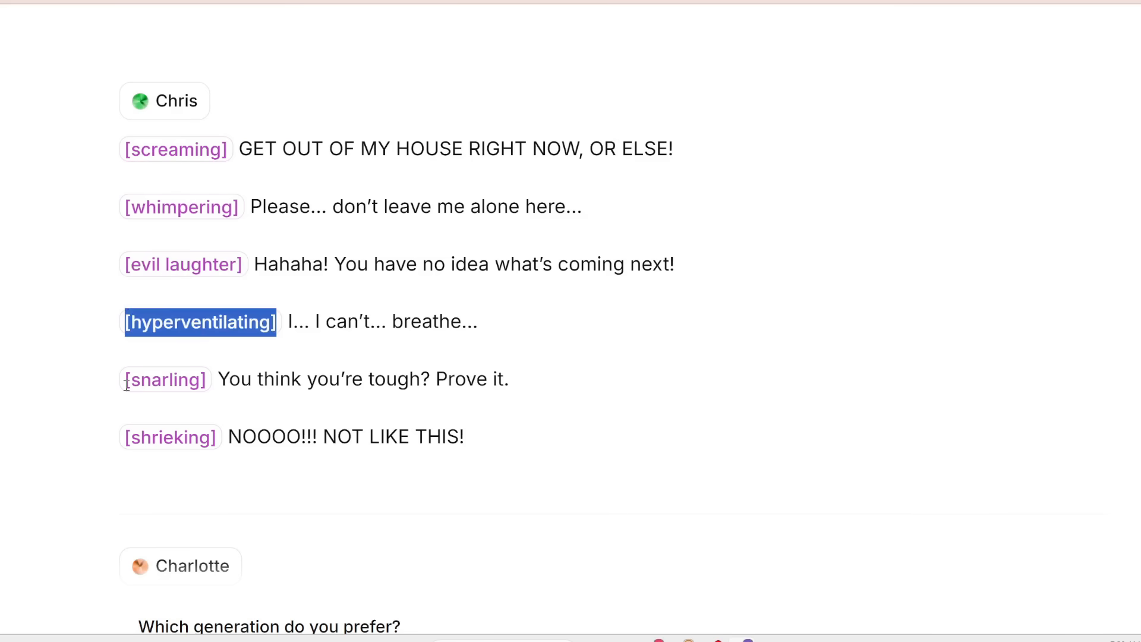
drag(127, 383, 216, 381)
drag(126, 439, 484, 438)
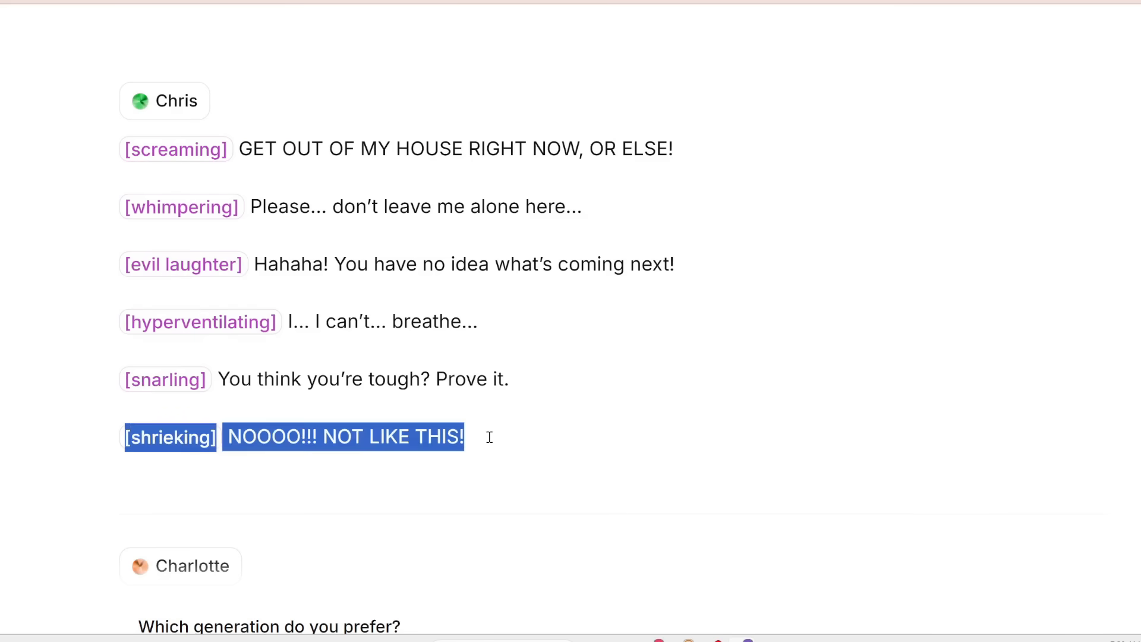
- Play Generation 1 and Generation 2 of the Chris script
click(374, 282)
click(737, 581)
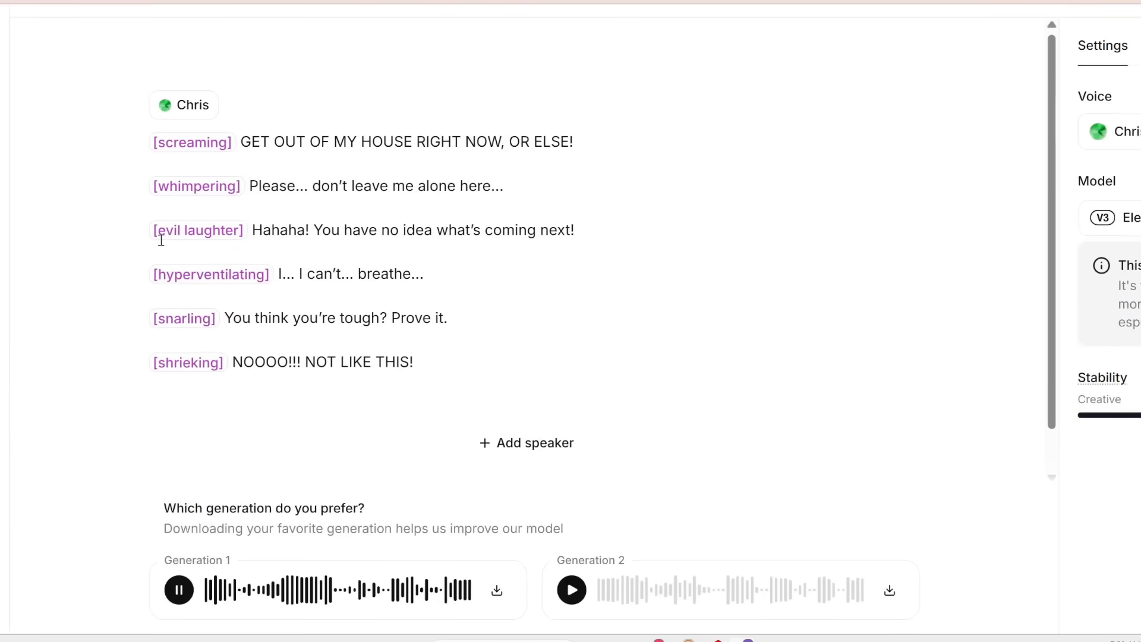
scroll(314, 237, down, 1)
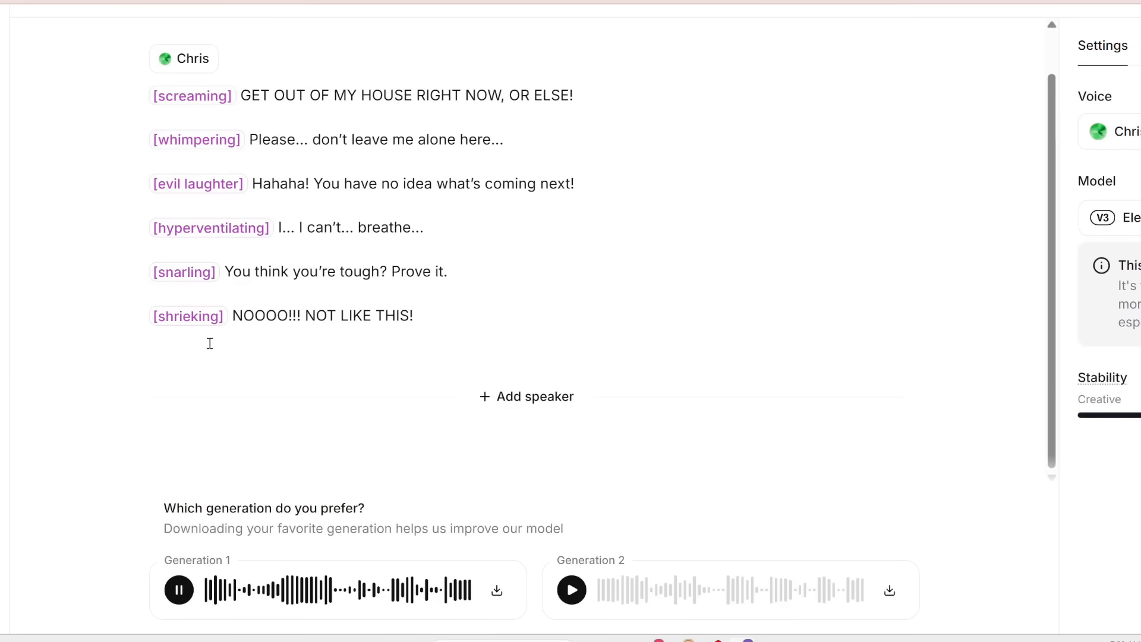
click(572, 589)
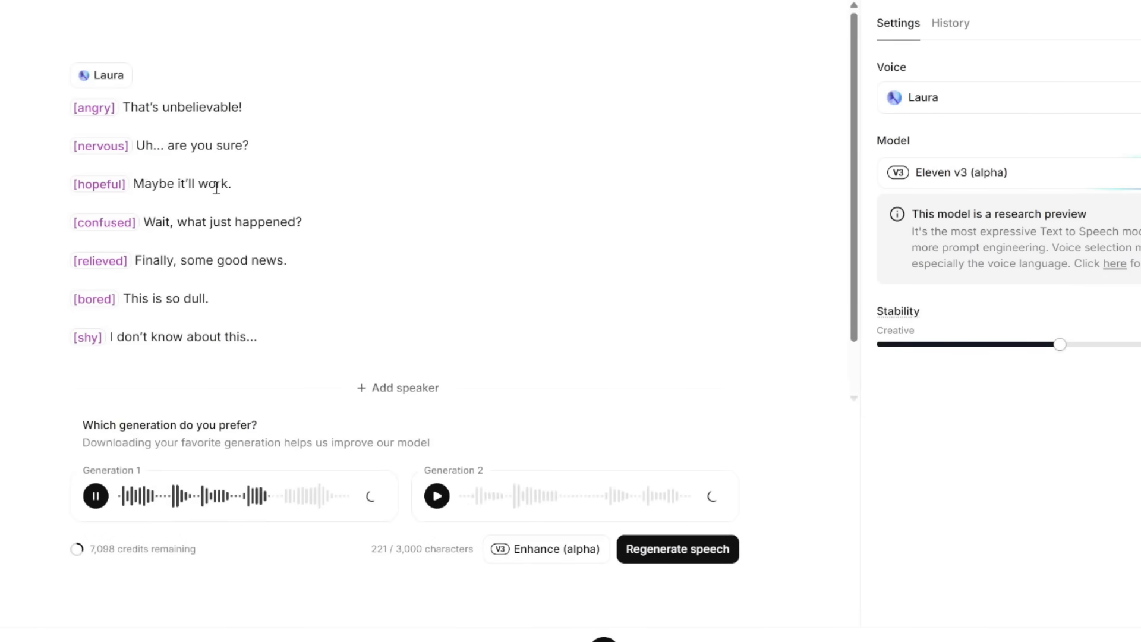
- Review the Laura emotions script, highlighting the nervous, confused and bored lines during playback
scroll(149, 228, down, 1)
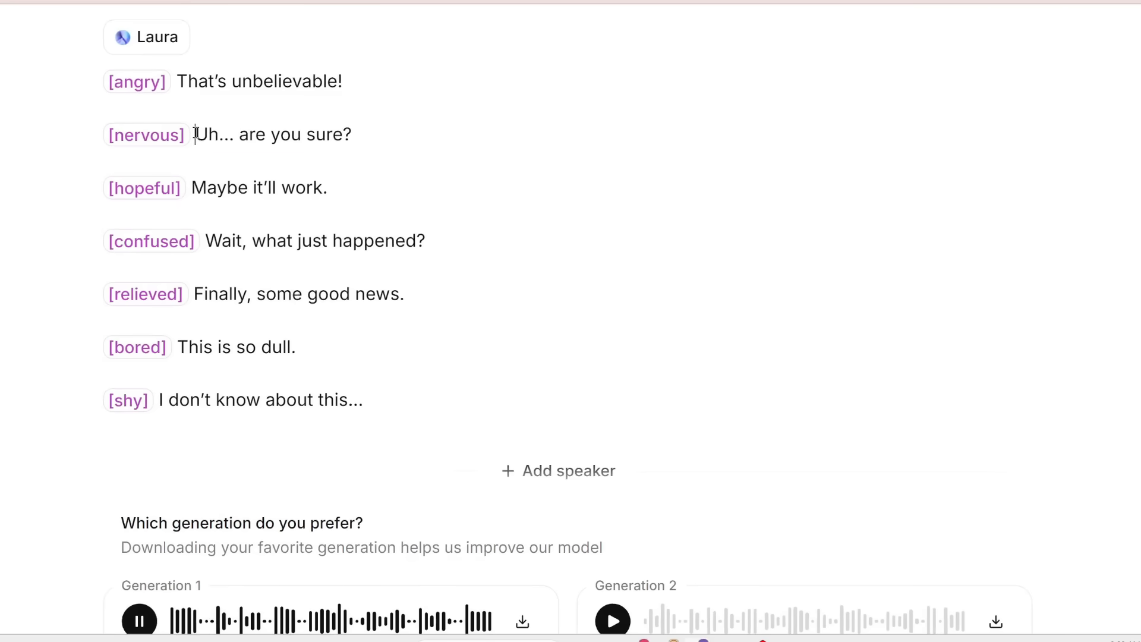
drag(196, 134, 374, 131)
drag(211, 242, 465, 233)
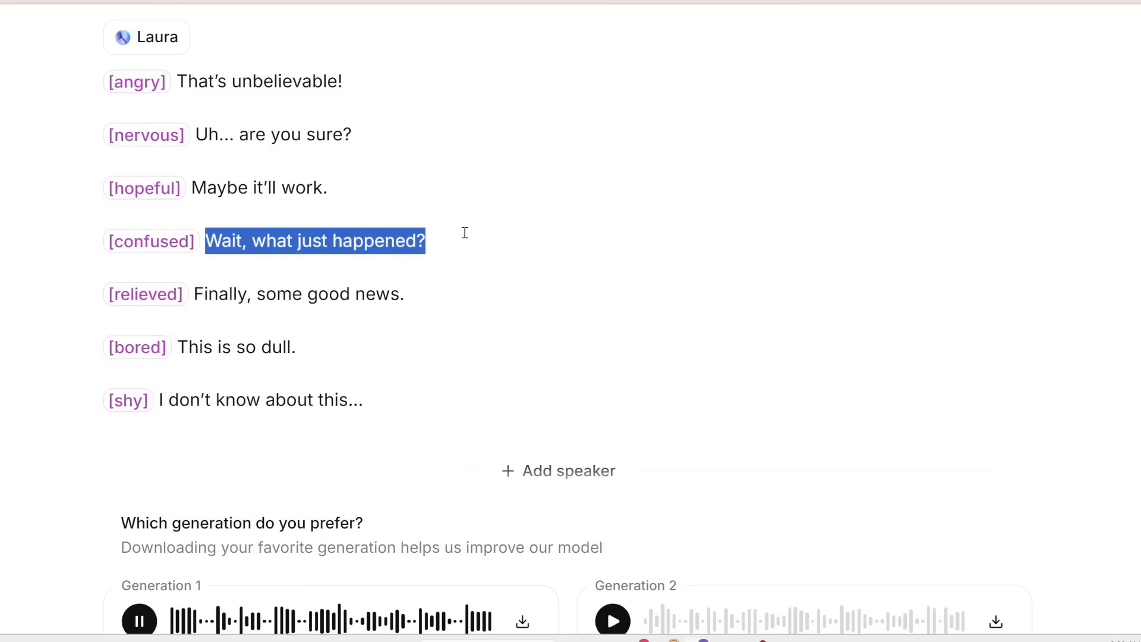
mouse_move(188, 347)
mouse_down()
mouse_move(337, 348)
mouse_move(171, 341)
mouse_up()
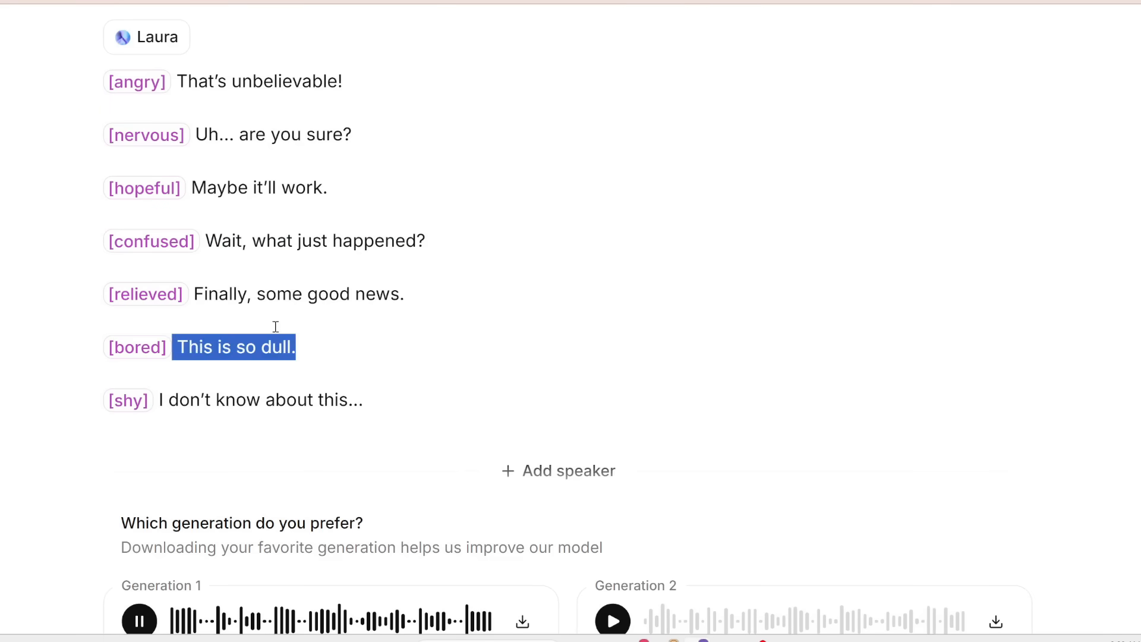
click(584, 354)
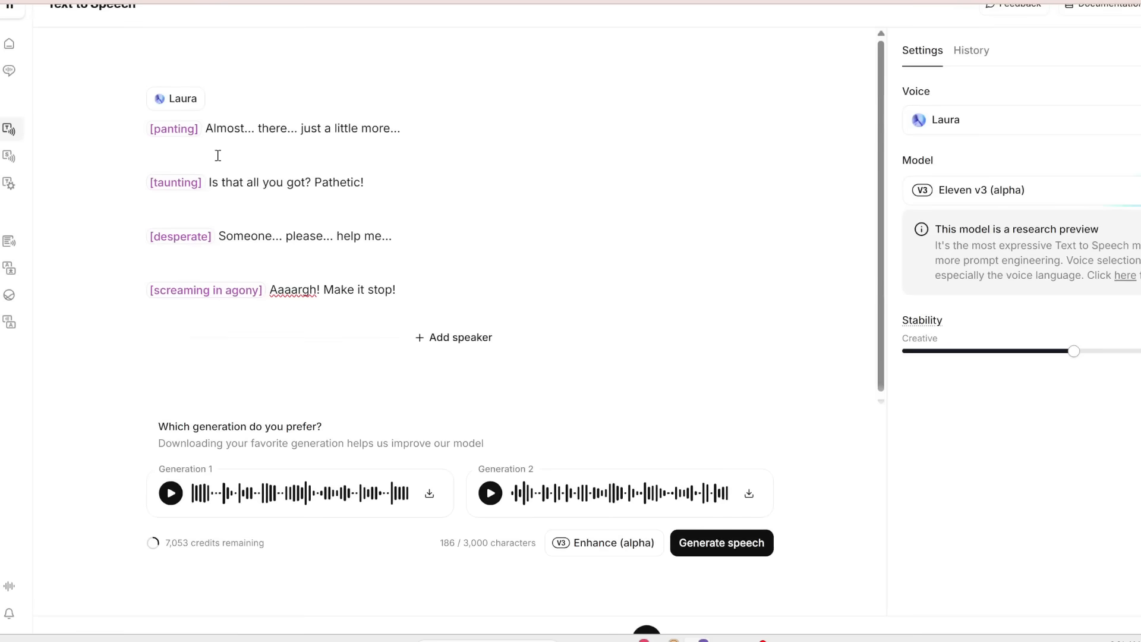
- Generate speech from the Laura script with panting, taunting, desperate and screaming in agony tags, highlighting its lines during playback
click(722, 543)
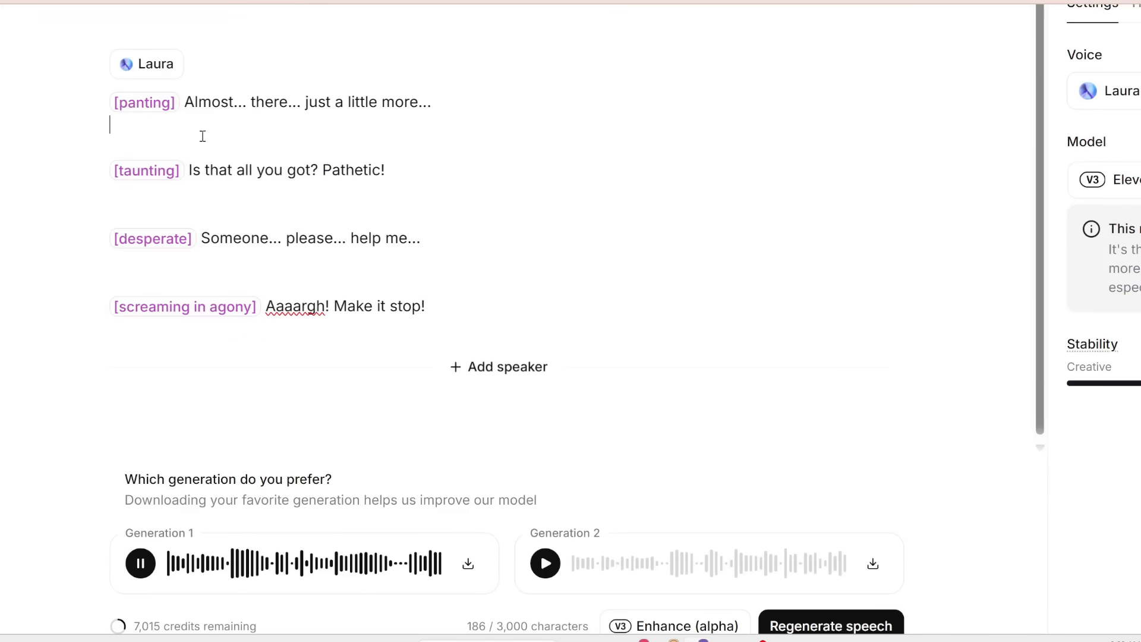
drag(186, 172, 469, 171)
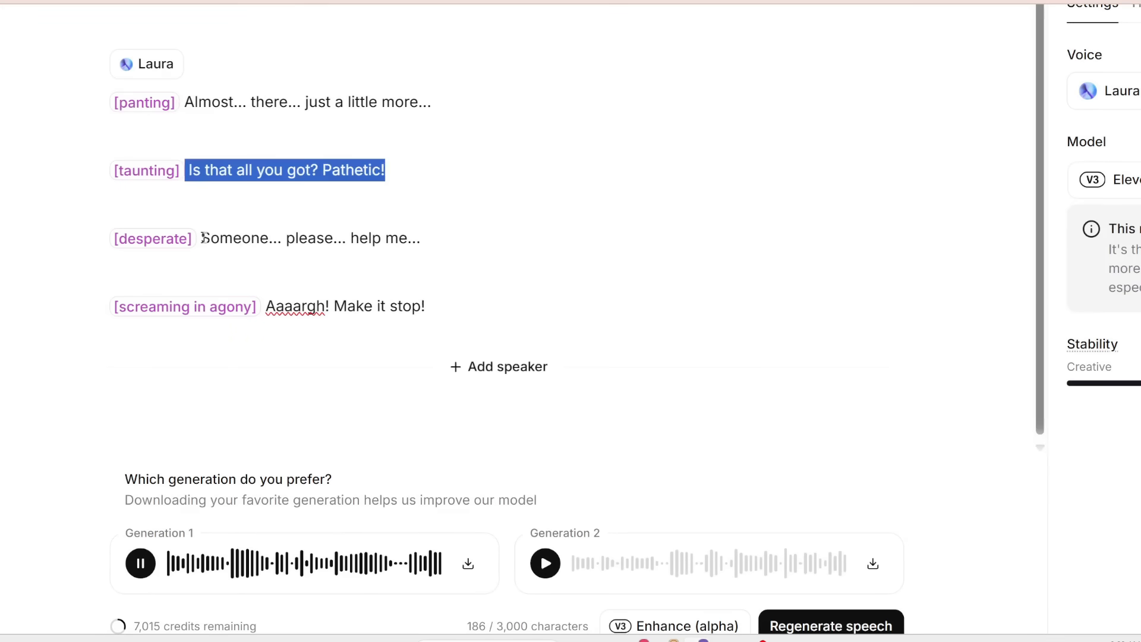
drag(202, 237, 490, 242)
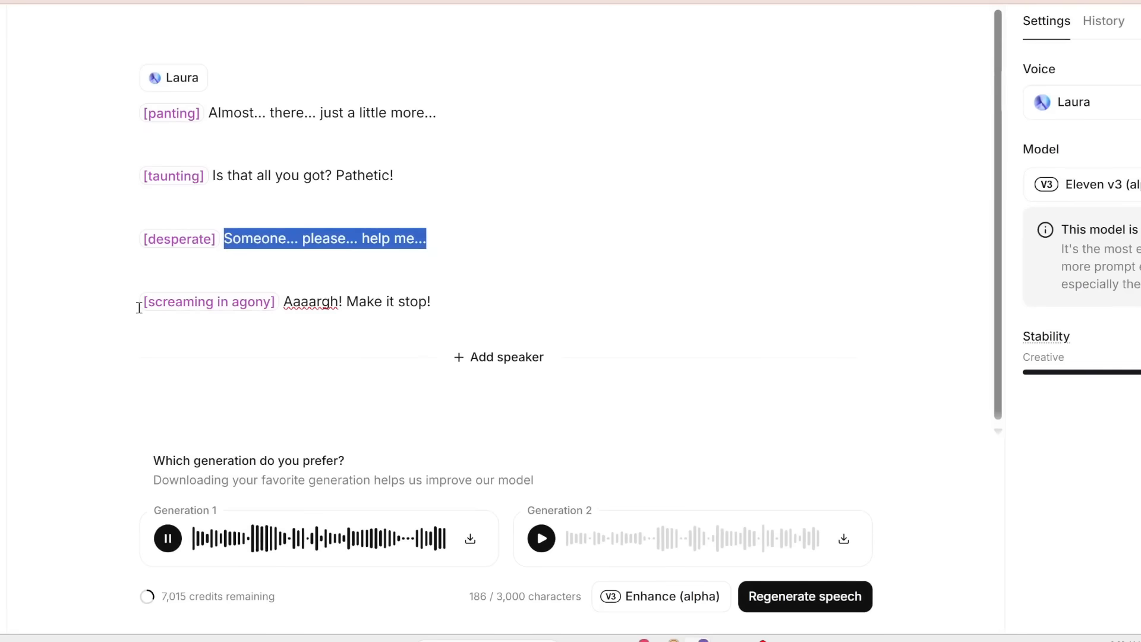
drag(112, 308, 270, 307)
click(315, 304)
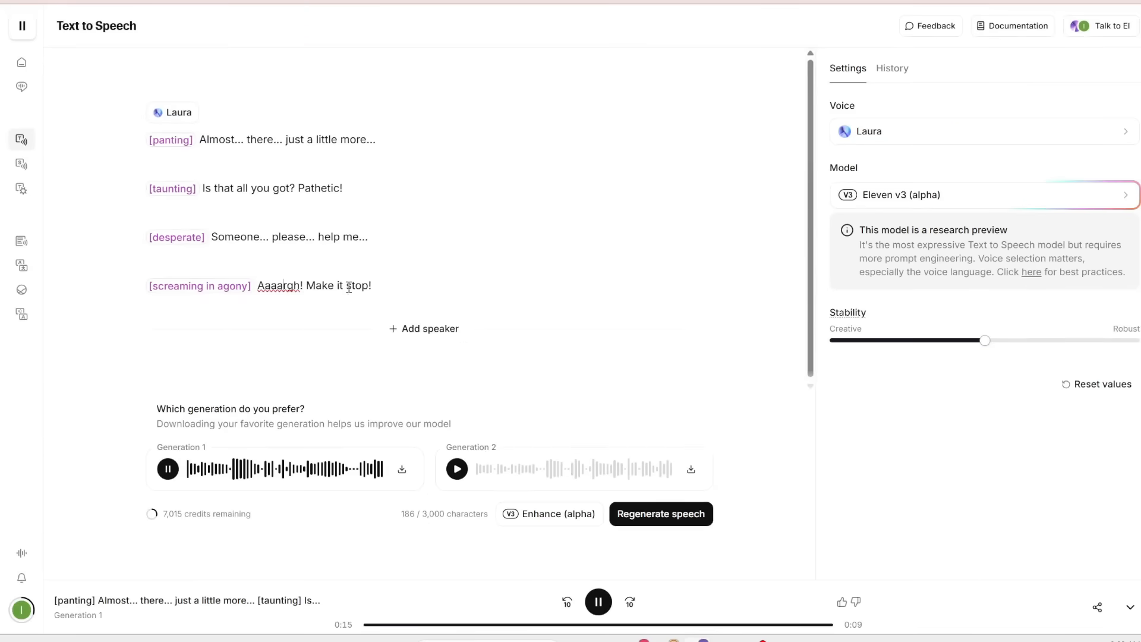
- Play Generation 2 of the Laura script, highlighting the taunting and desperate lines
click(457, 470)
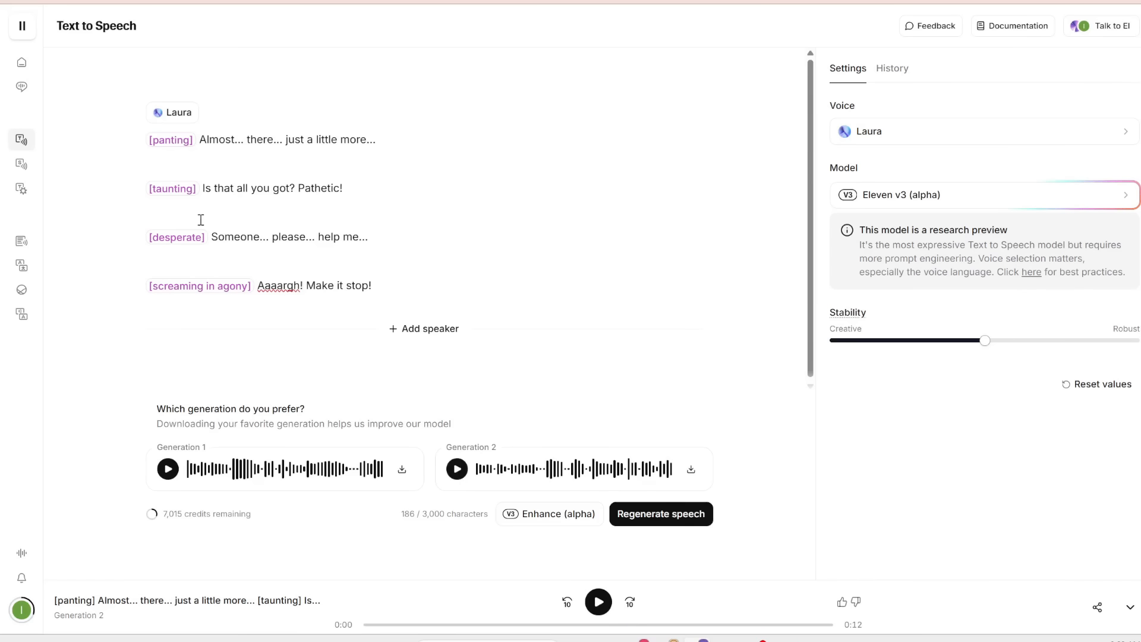
drag(387, 239, 151, 184)
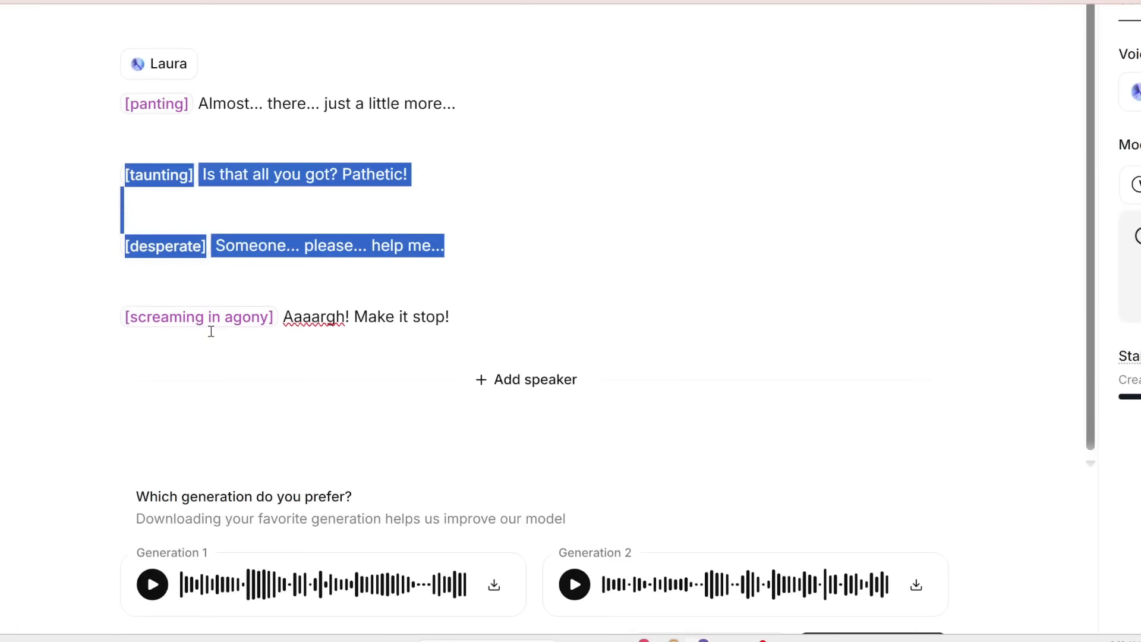
click(453, 323)
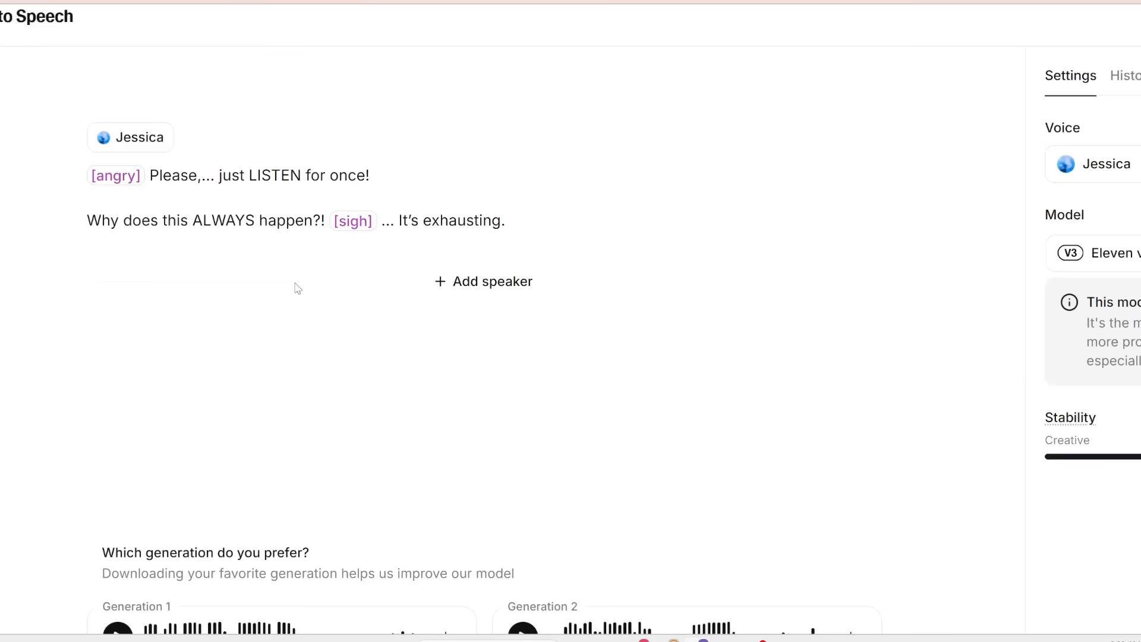
- Highlight the ellipsis and the capitalized LISTEN in the Jessica script and play Generation 1
drag(202, 177, 216, 177)
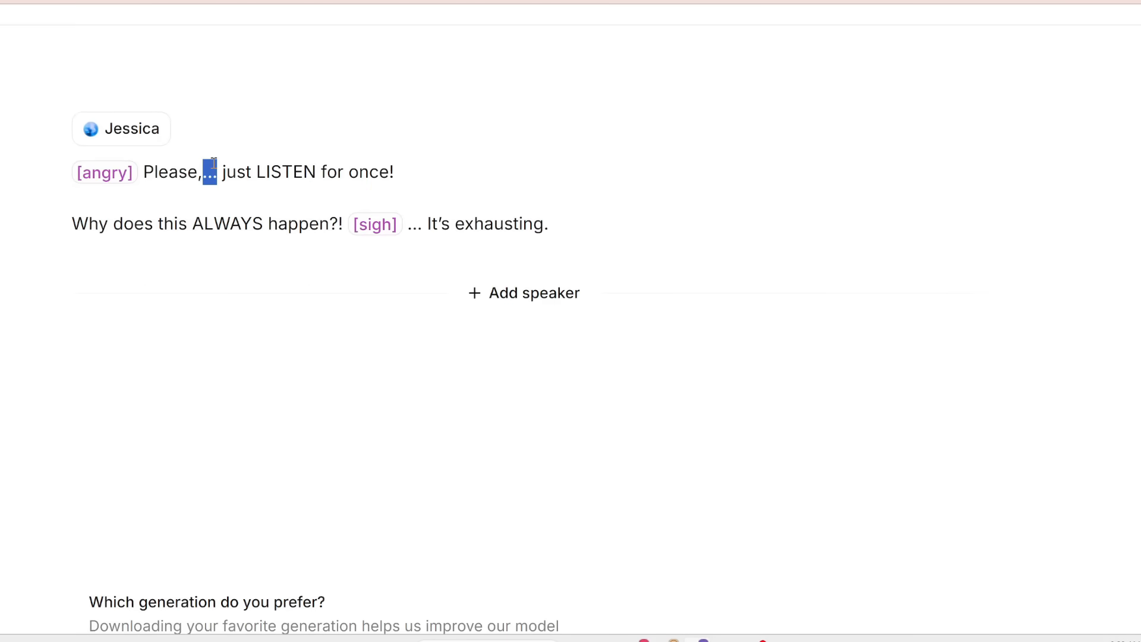
drag(257, 173, 318, 173)
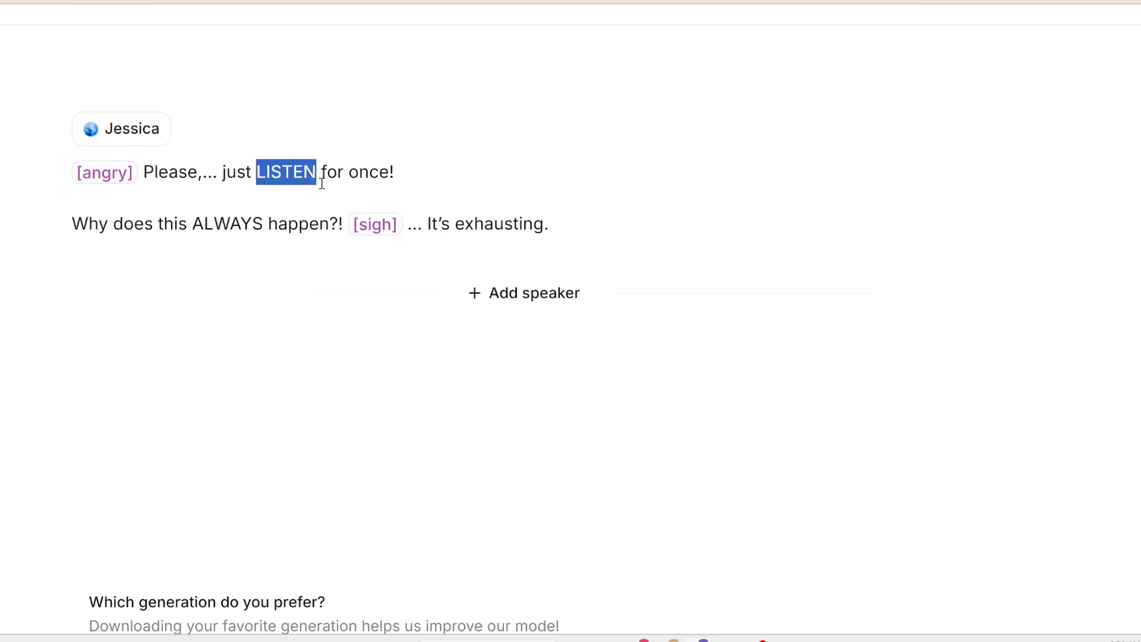
click(555, 207)
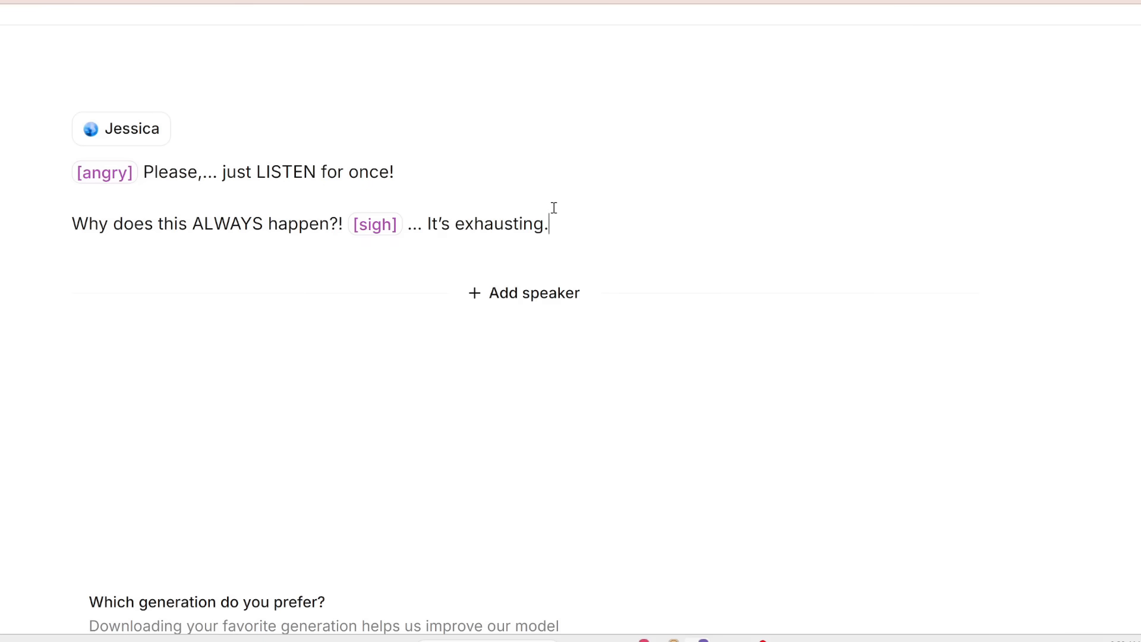
click(175, 541)
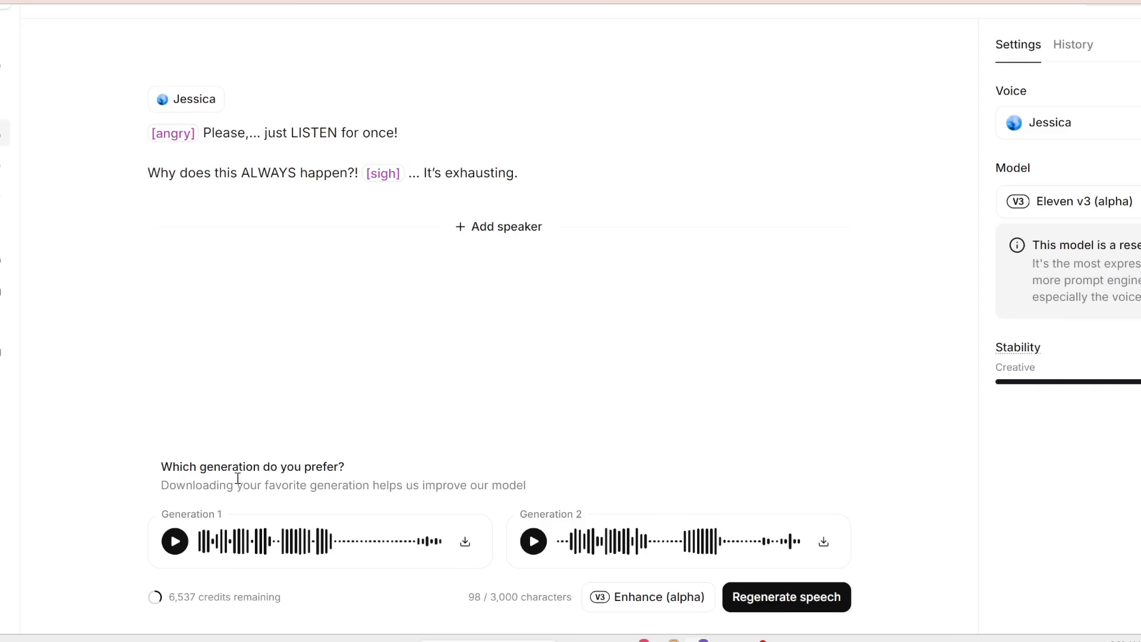
- Highlight the opening lines and the stressed word ALWAYS in the Jessica script
drag(203, 136, 360, 171)
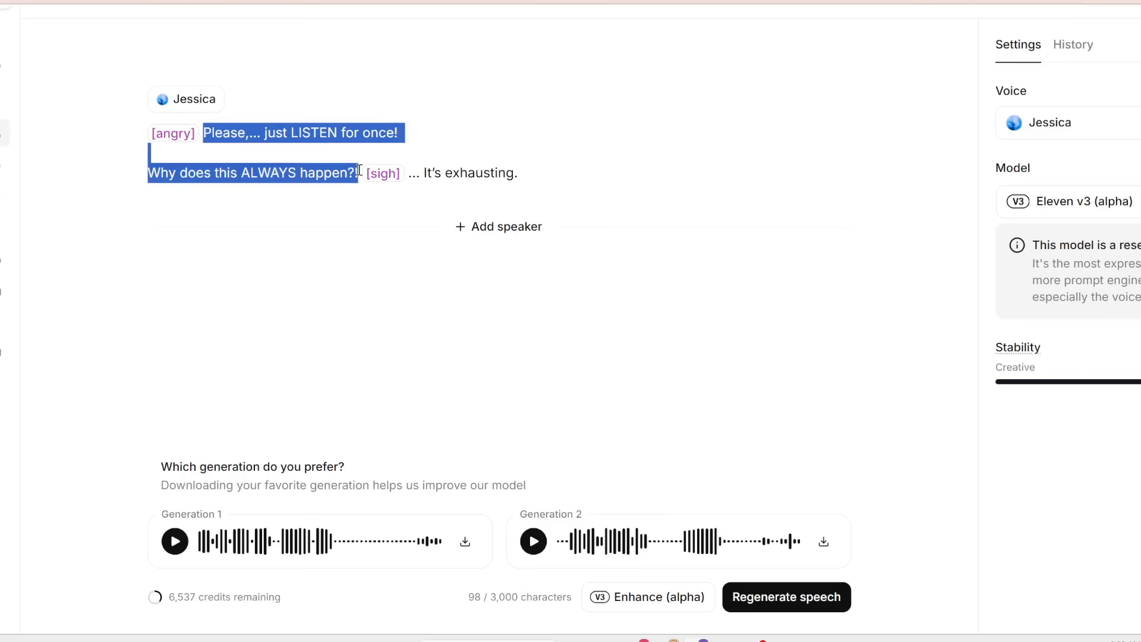
click(273, 178)
double_click(315, 132)
double_click(272, 173)
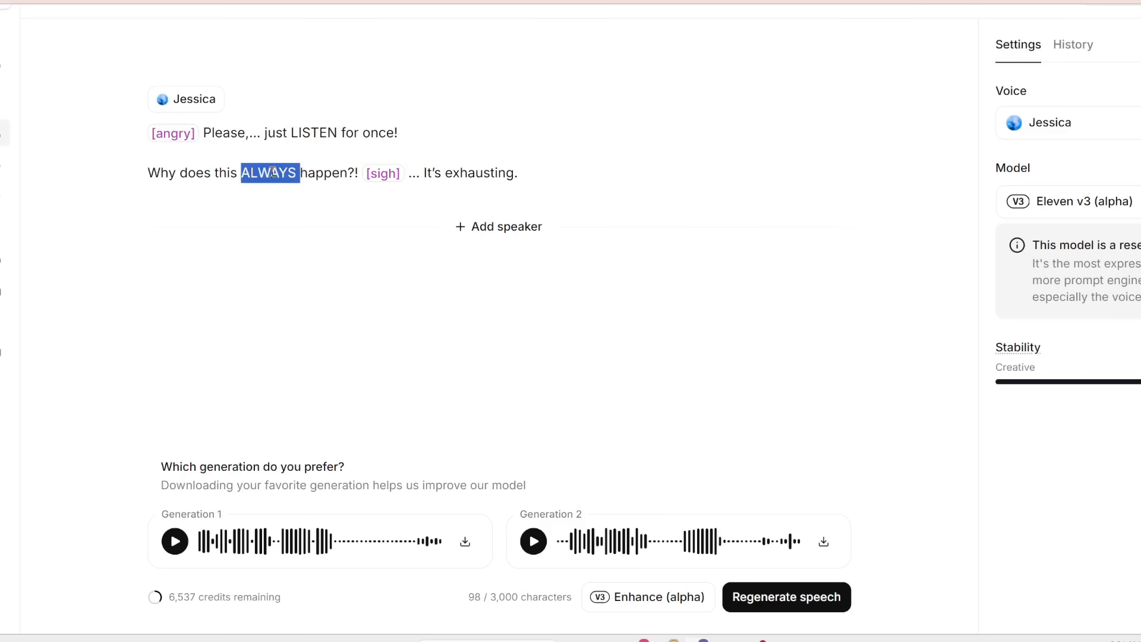
- Play Generation 2 of the Jessica script and highlight the ellipsis after Please
click(486, 382)
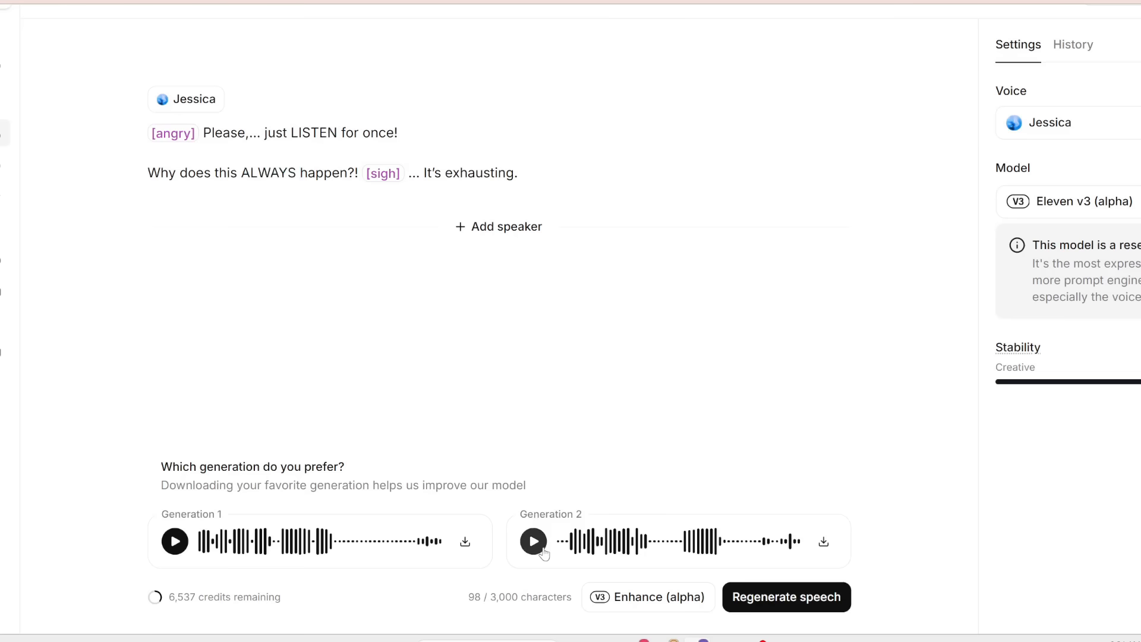
click(541, 551)
scroll(543, 553, up, 1)
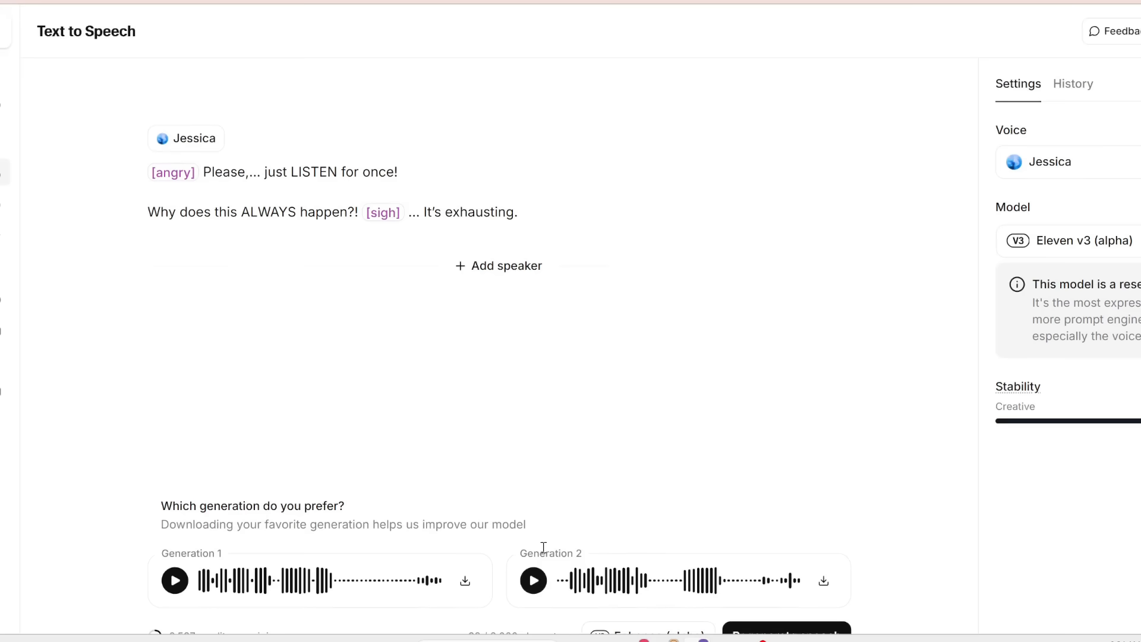
drag(218, 120, 236, 119)
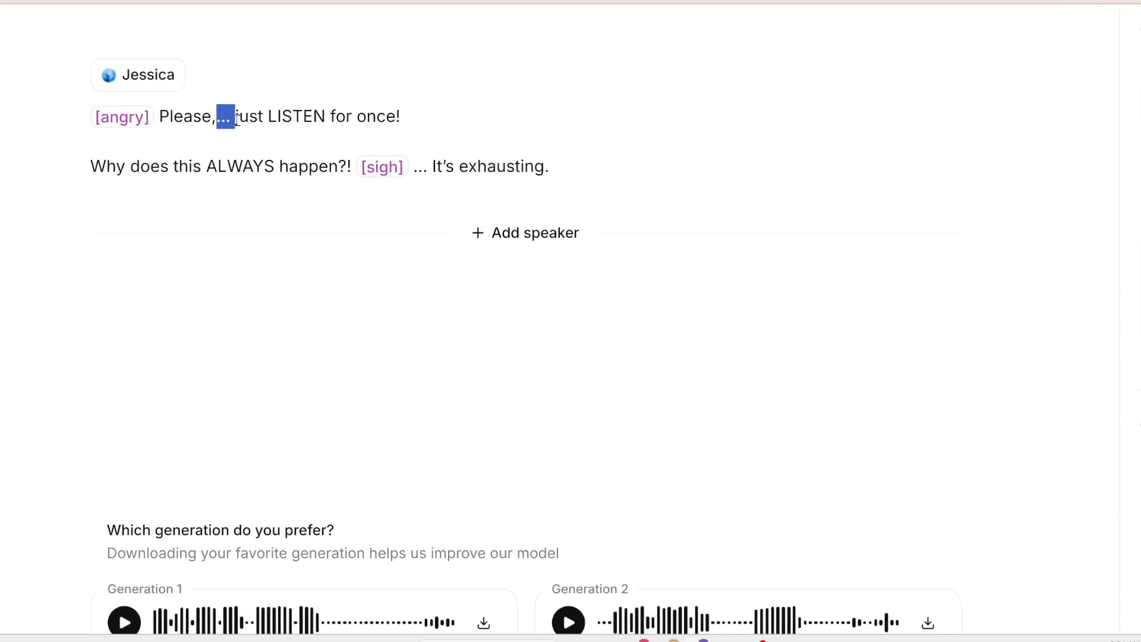
- Highlight the ellipsis after [sigh] and the capitalized words LISTEN and ALWAYS in the Jessica script
drag(414, 171, 430, 170)
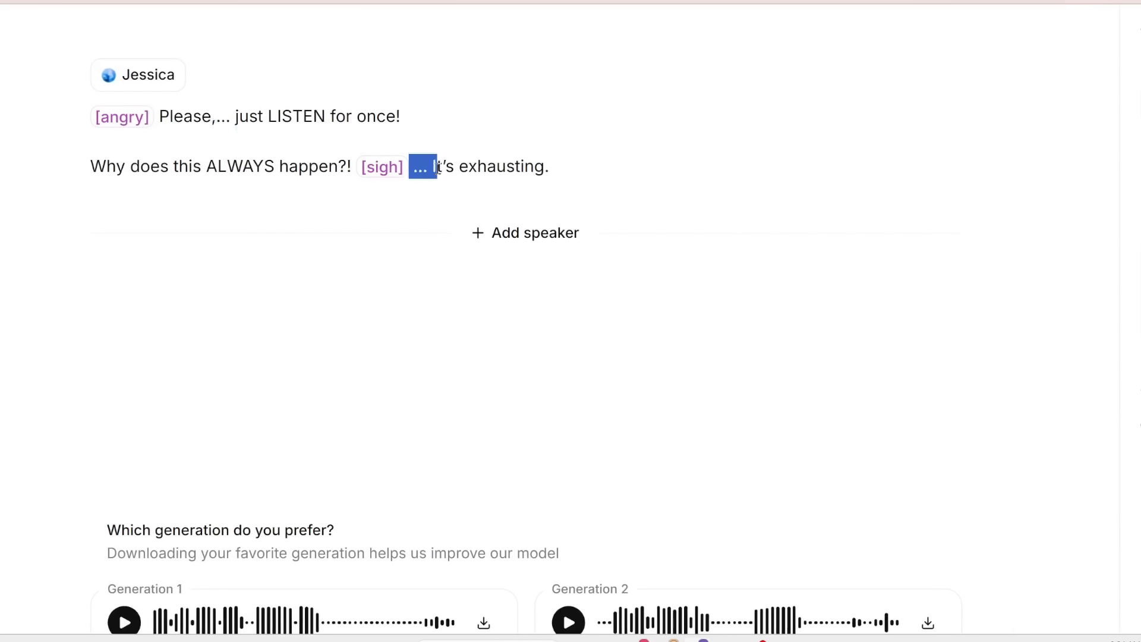
double_click(298, 118)
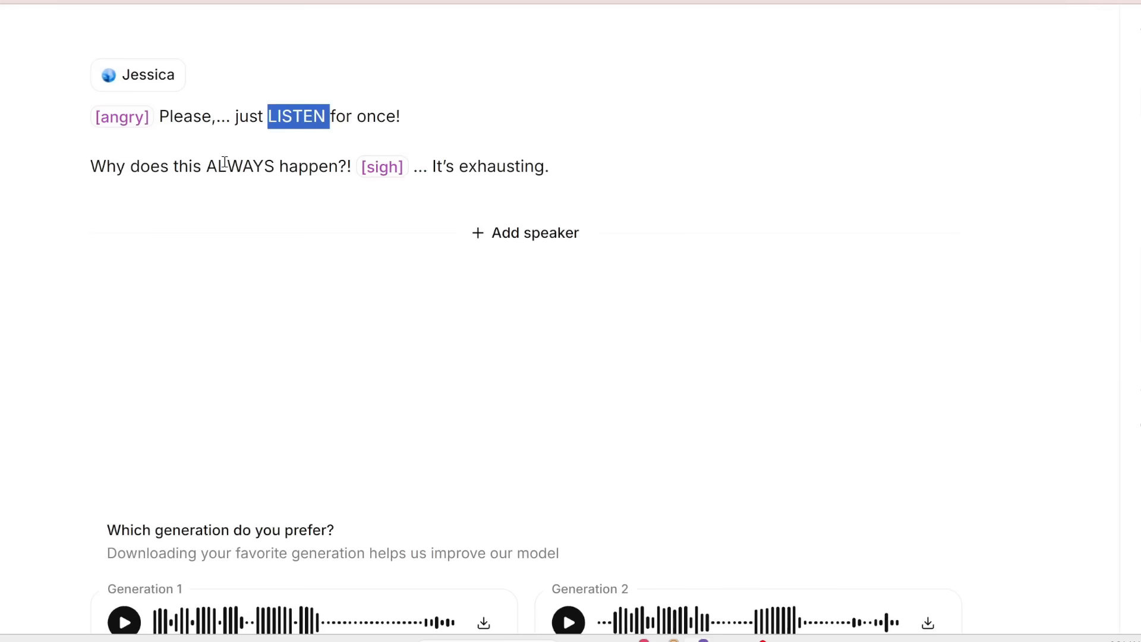
double_click(245, 170)
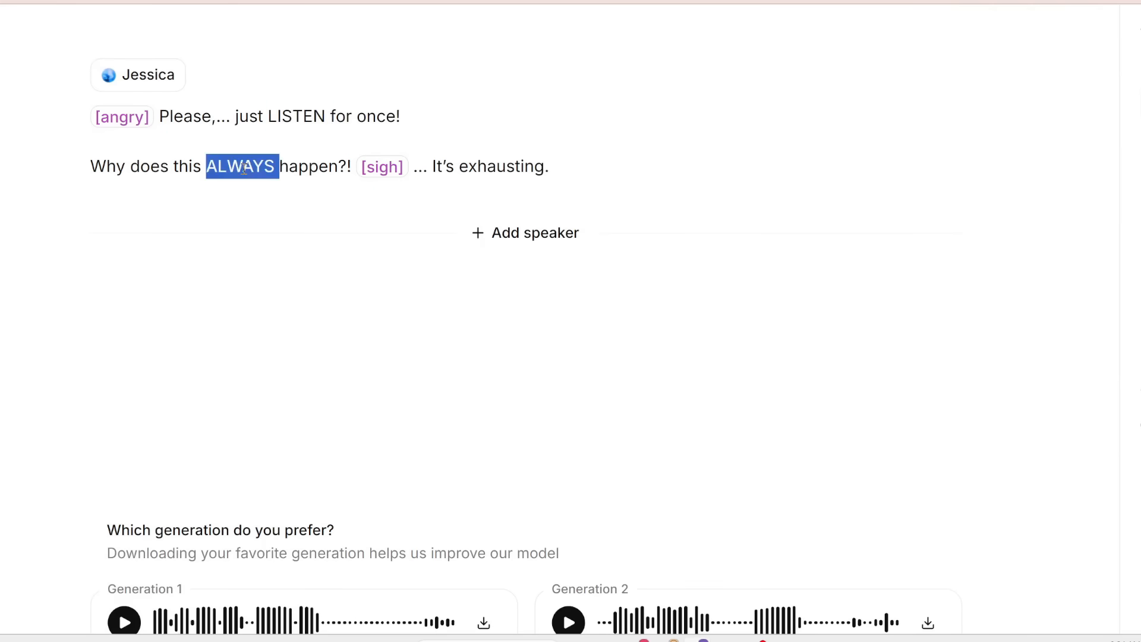
click(582, 175)
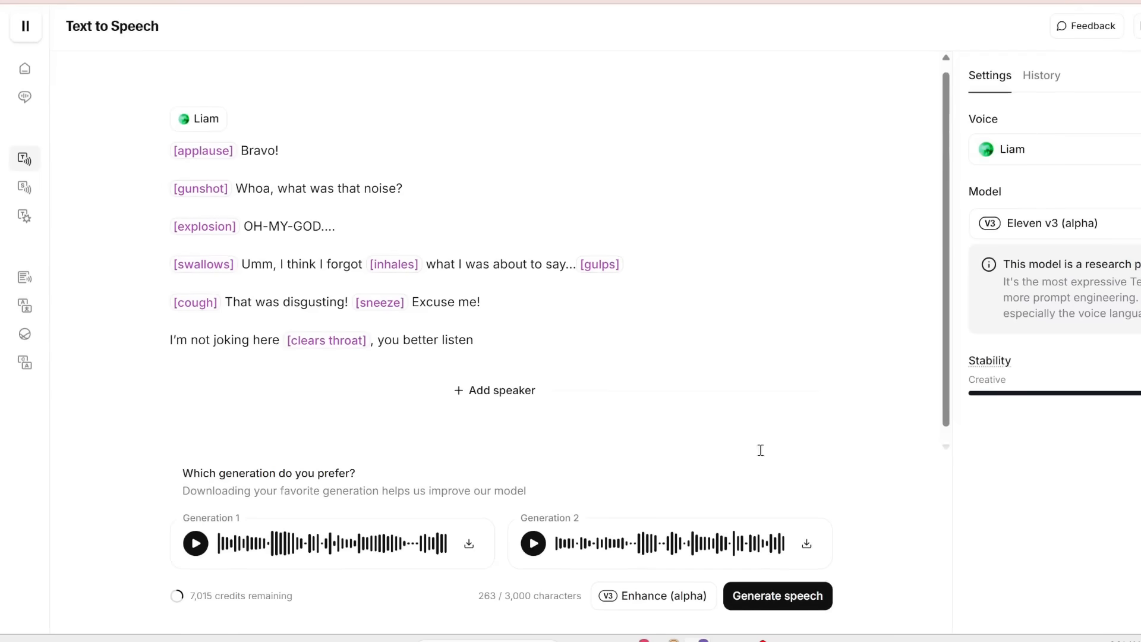
- Generate speech for the Liam sound-effect script and play Generation 2
click(761, 601)
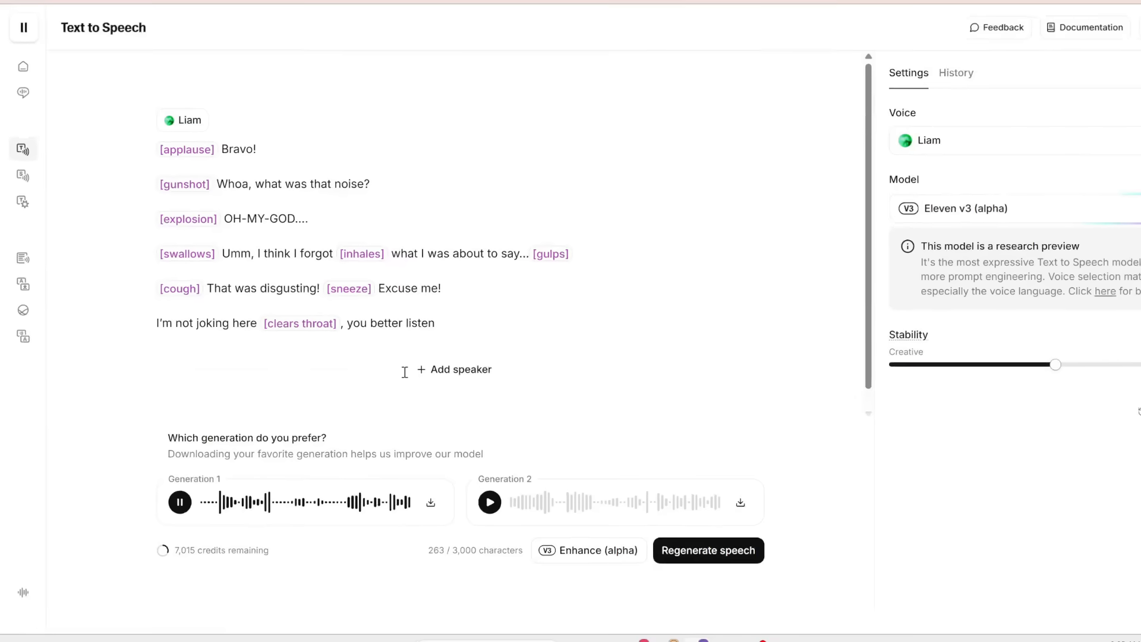
click(494, 517)
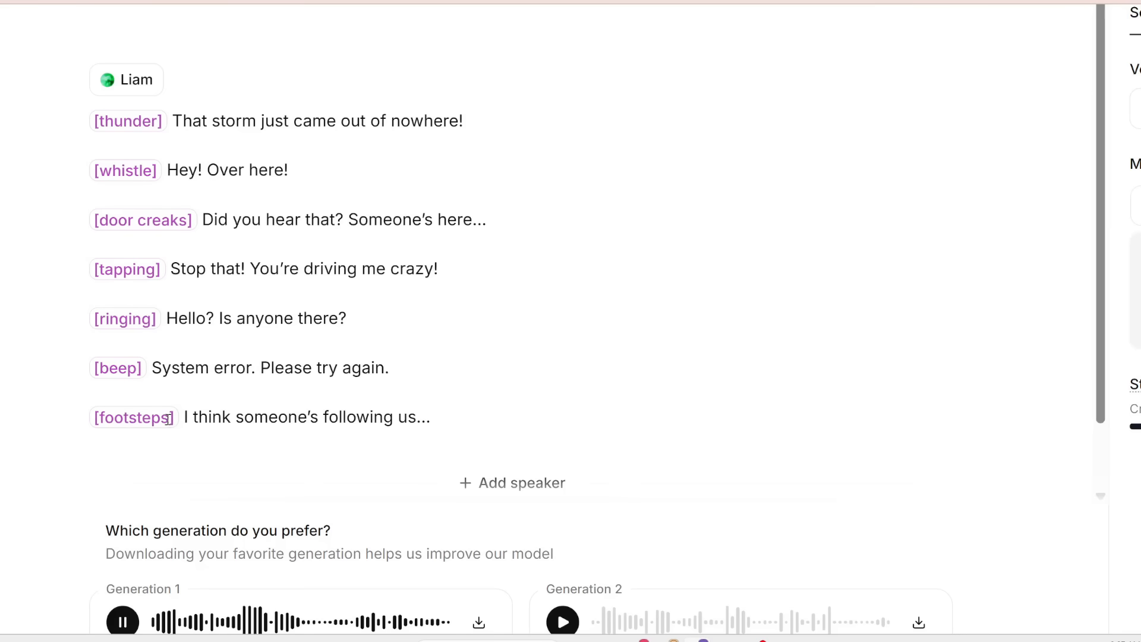
click(562, 621)
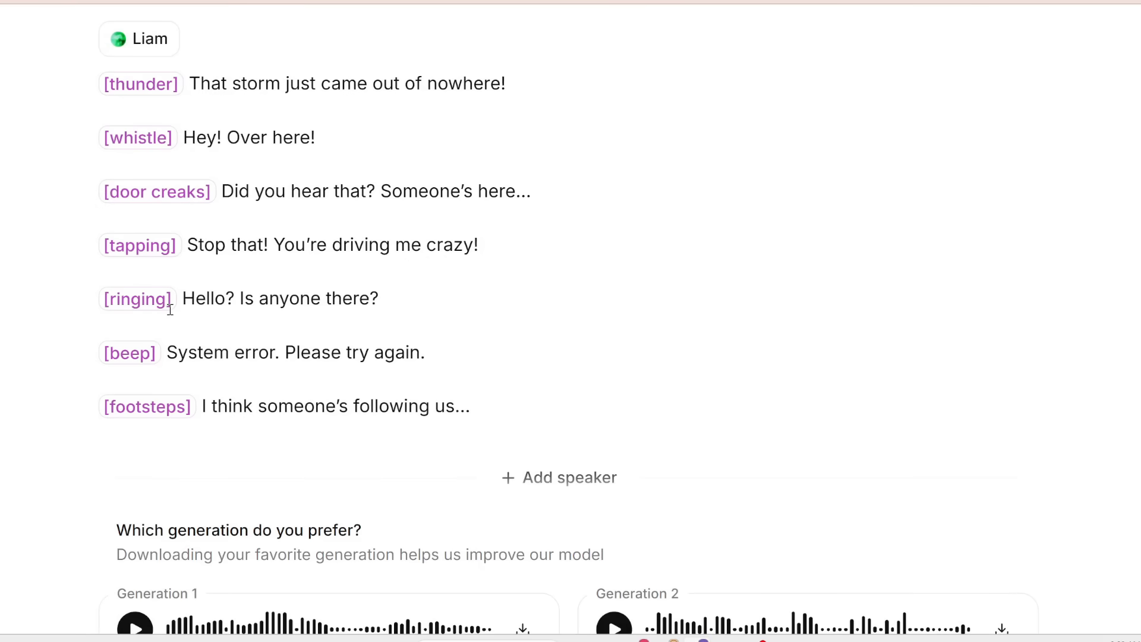
key(ctrl+a)
click(504, 406)
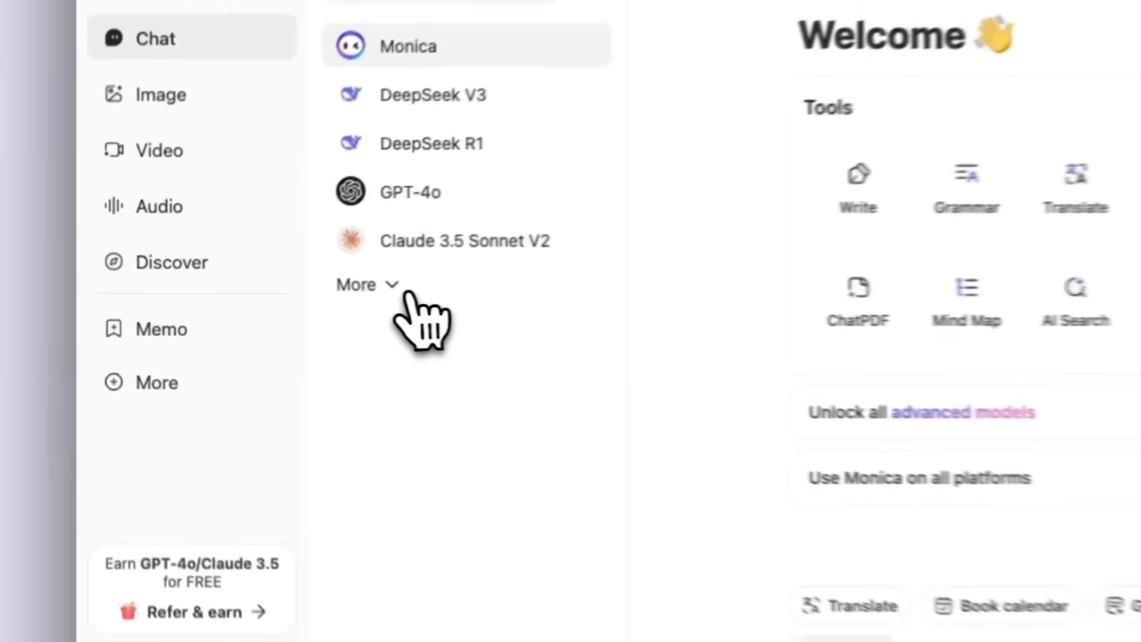
- In Monica chat, pick the DeepSeek R1 bot and ask "How can I manage my time?"
click(250, 293)
click(260, 219)
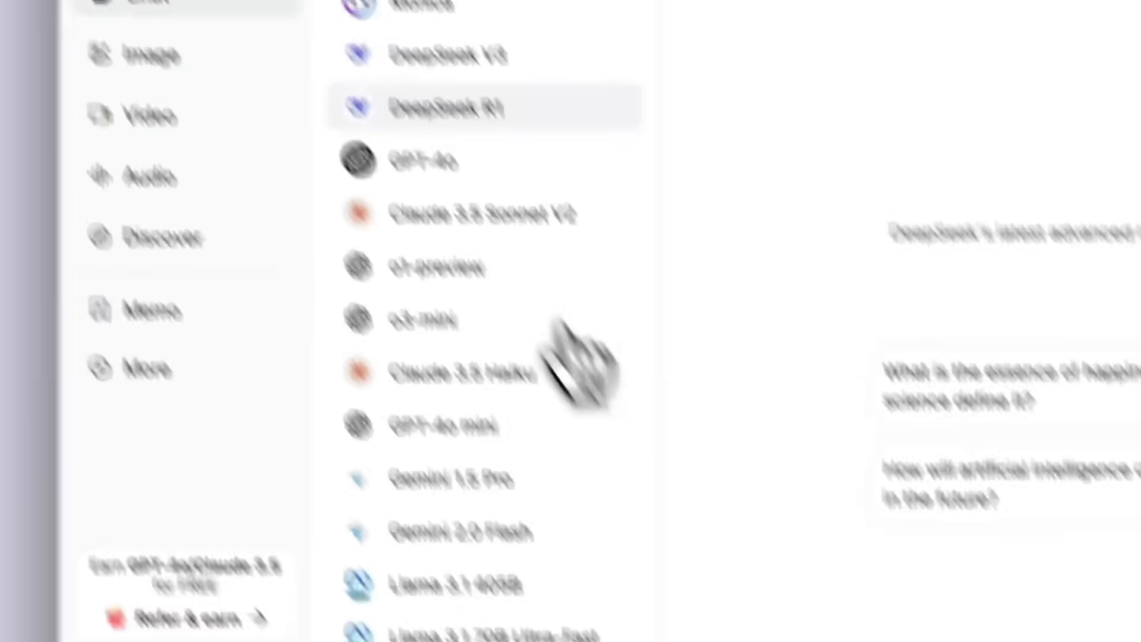
click(675, 484)
text(How can I manage my )
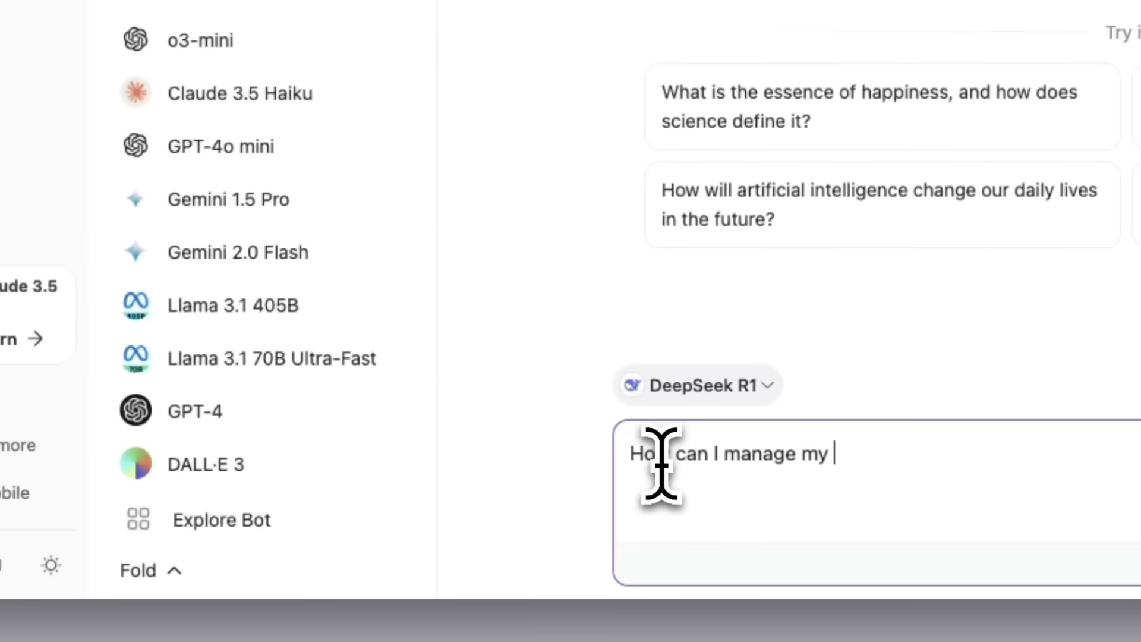
text(time?)
key(Return)
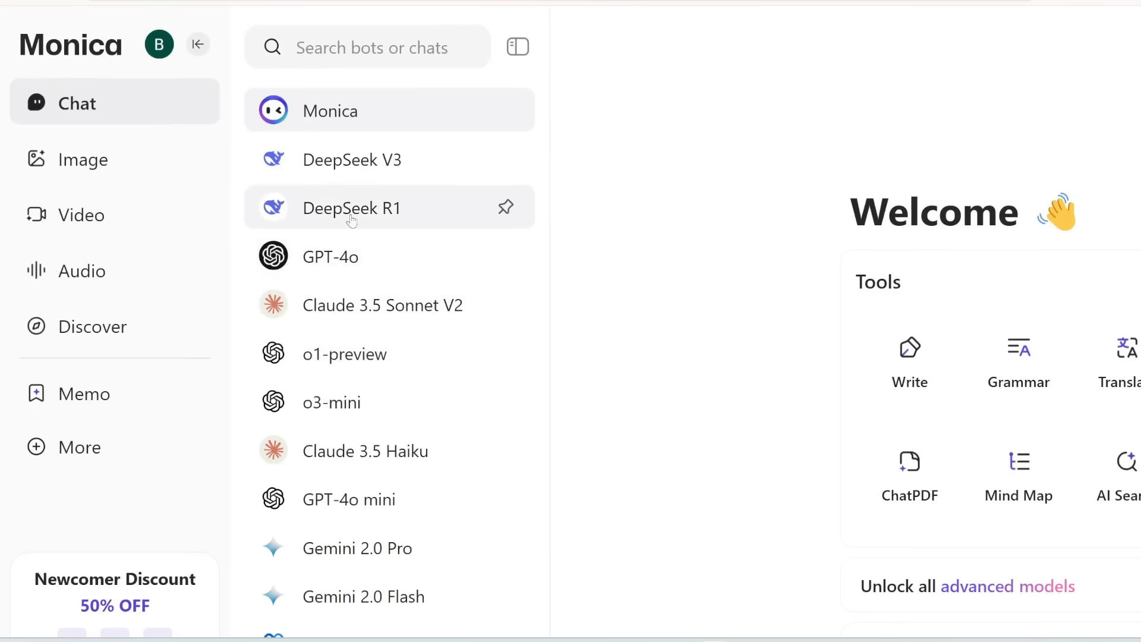
- Browse the model options of Monica's image and video generators and return to the Image section
scroll(375, 225, down, 2)
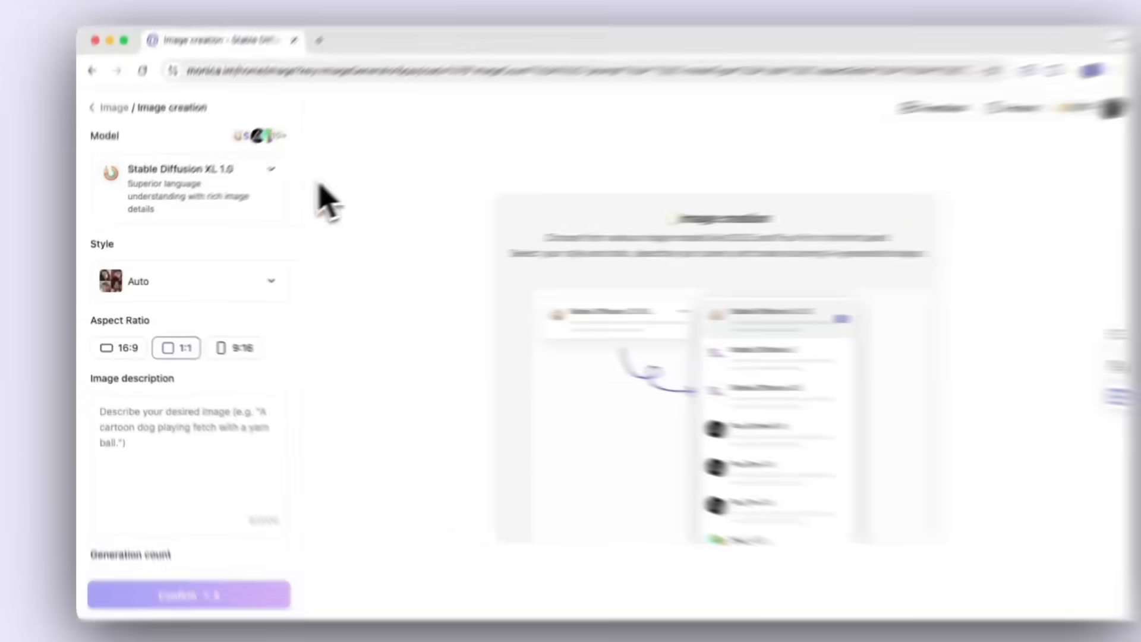
click(267, 169)
scroll(409, 370, down, 8)
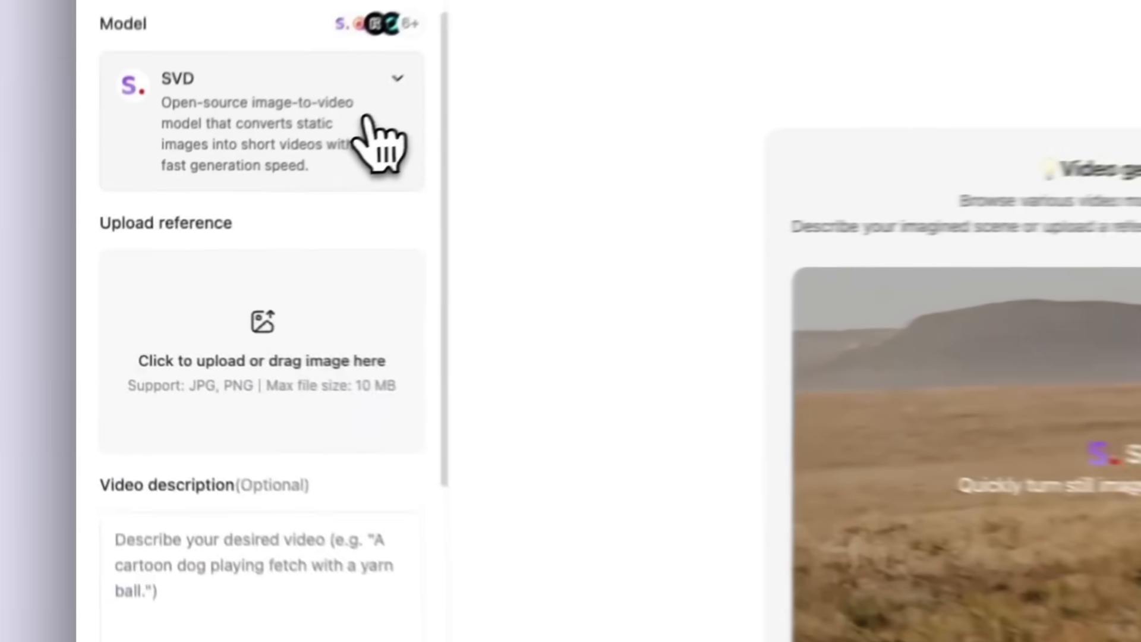
click(392, 145)
scroll(428, 386, down, 5)
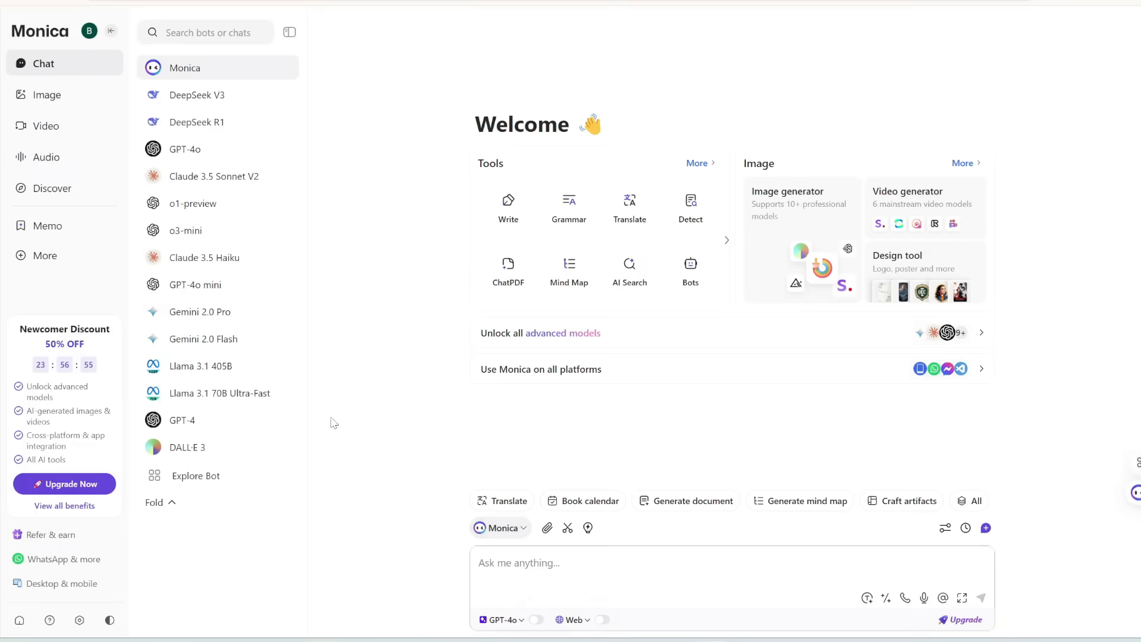
click(47, 95)
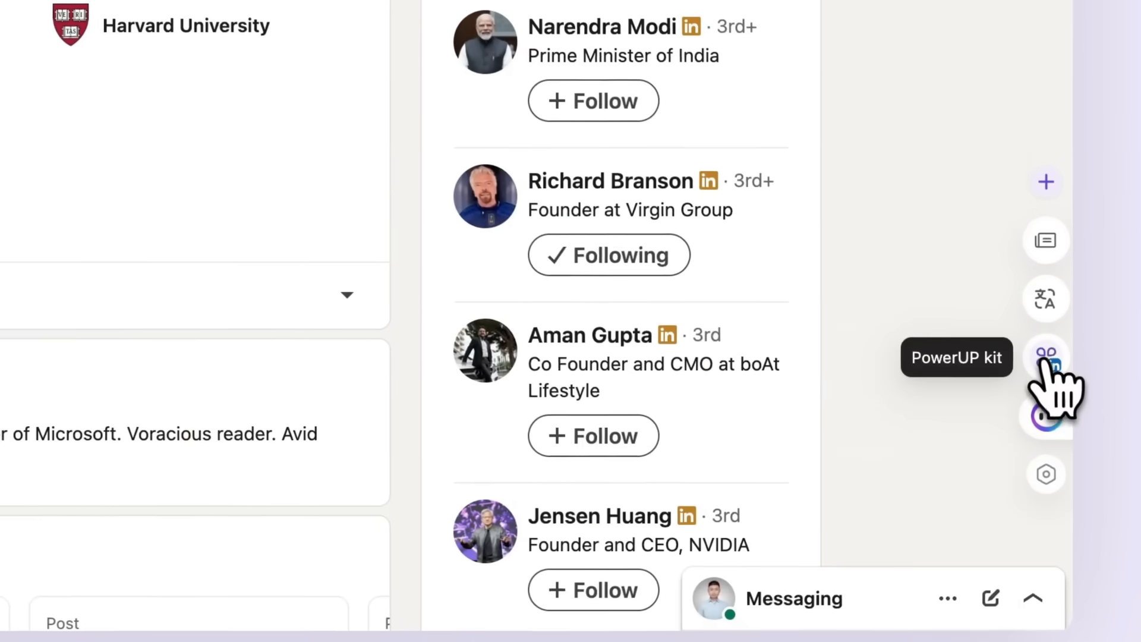
- Open the Resume & Cover Letter Customizer from the PowerUP kit on LinkedIn, paste the target position requirements and submit
click(1049, 361)
click(689, 355)
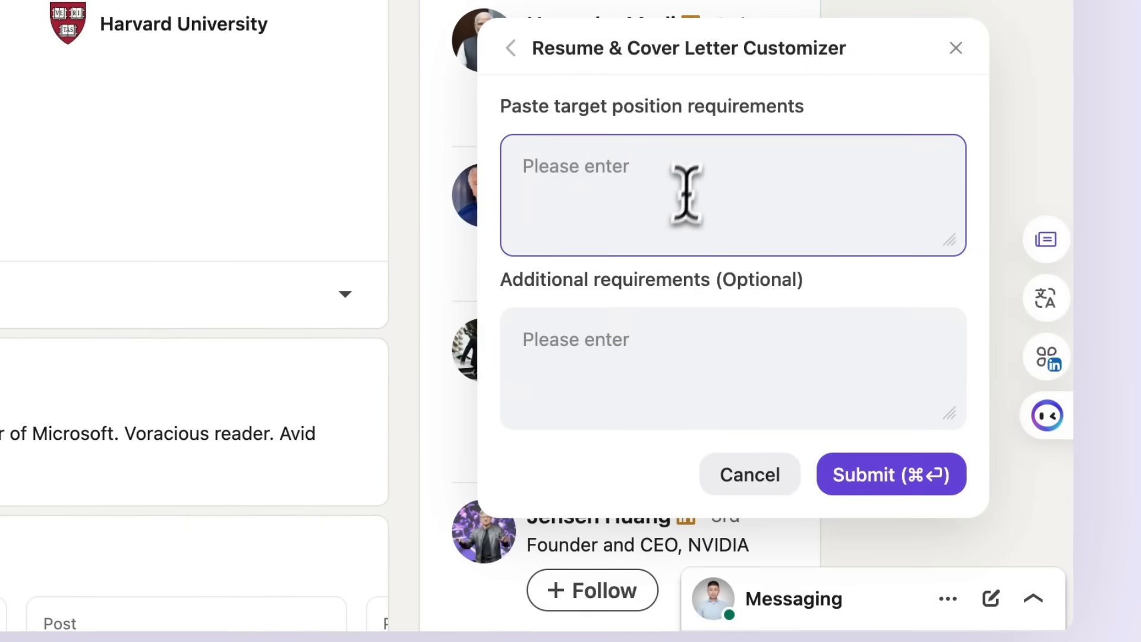
key(super+v)
click(866, 473)
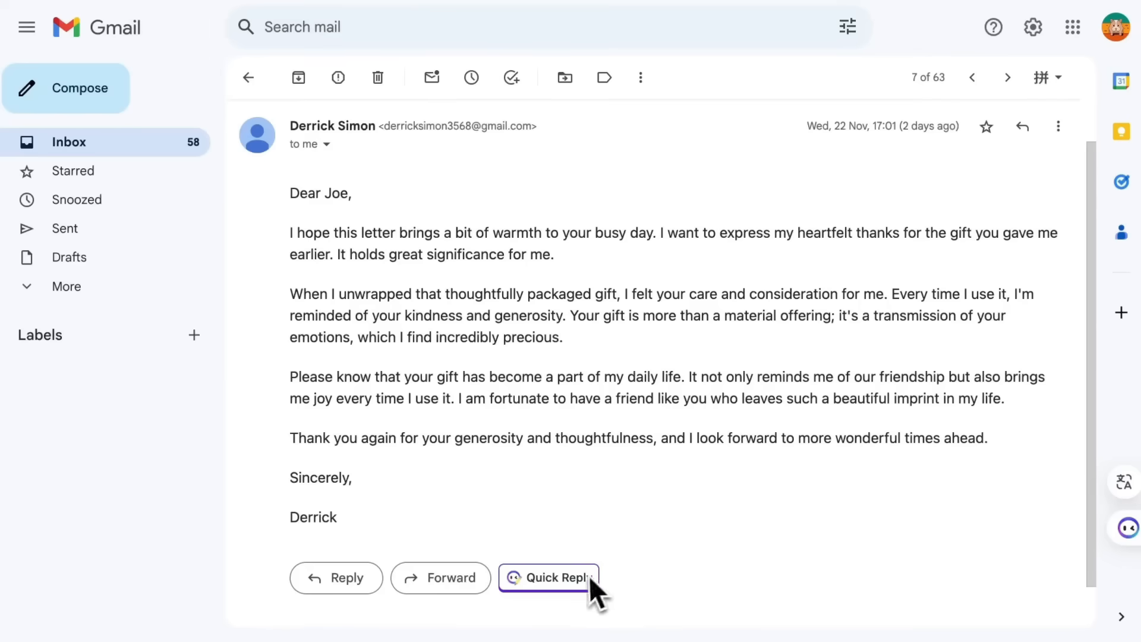
click(588, 577)
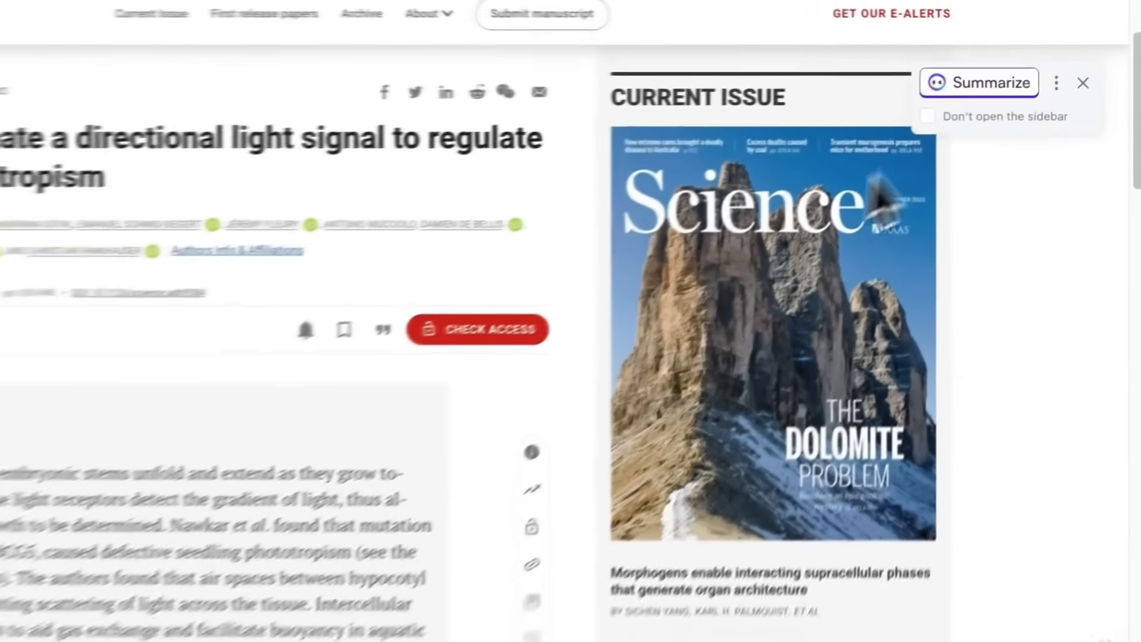
- Summarize the VideoJAM page with Monica and open the generated mind map
click(981, 86)
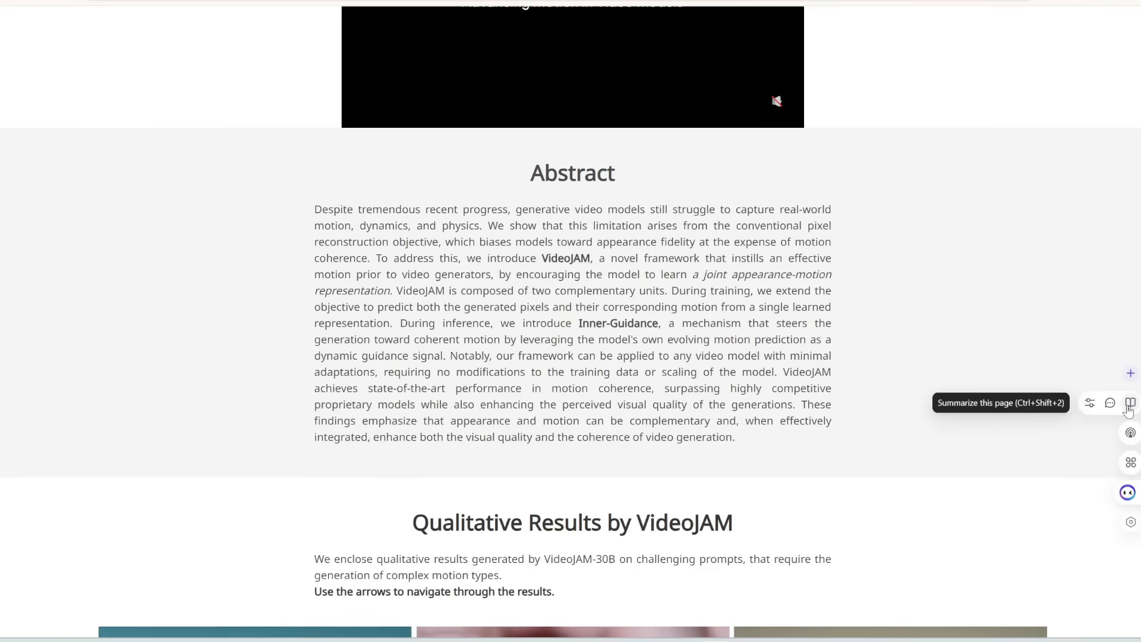
click(1129, 405)
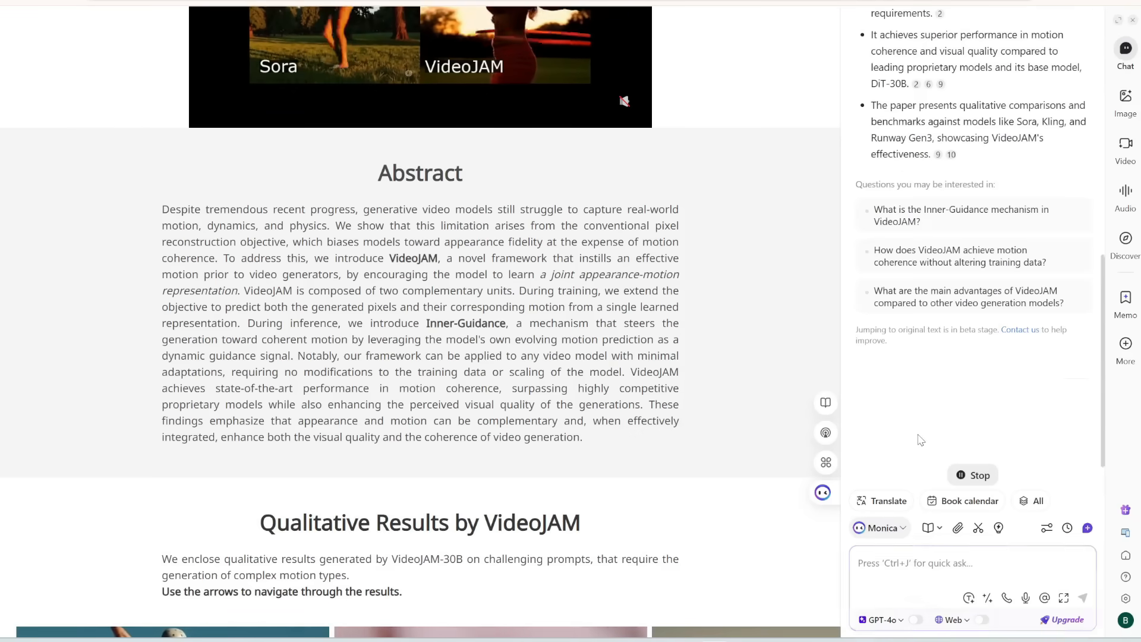
mouse_move(942, 428)
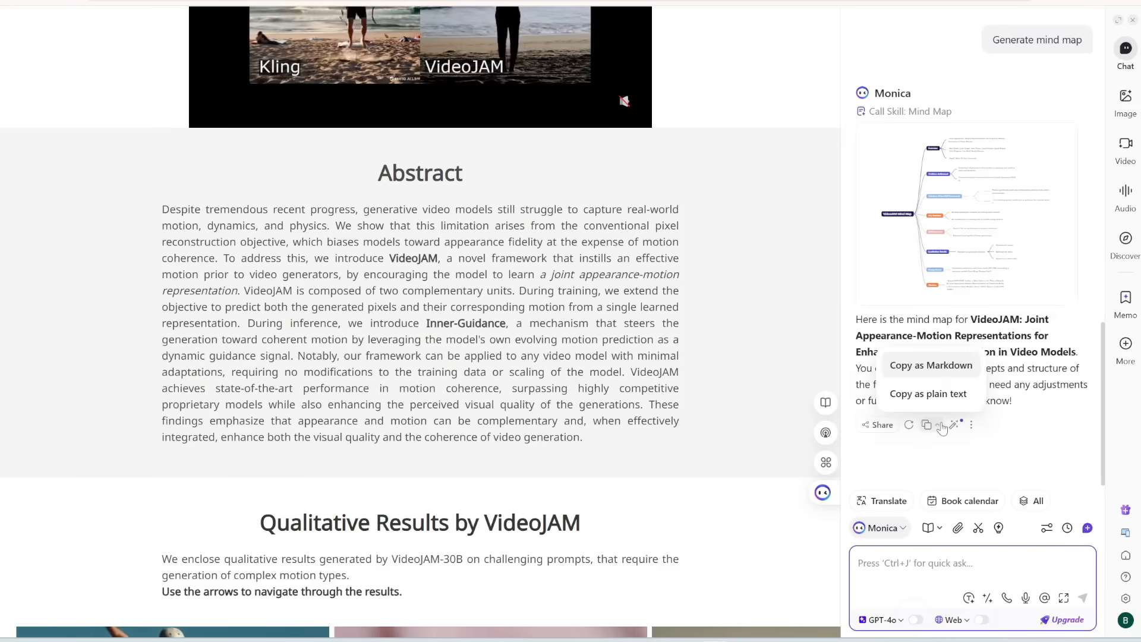
click(957, 233)
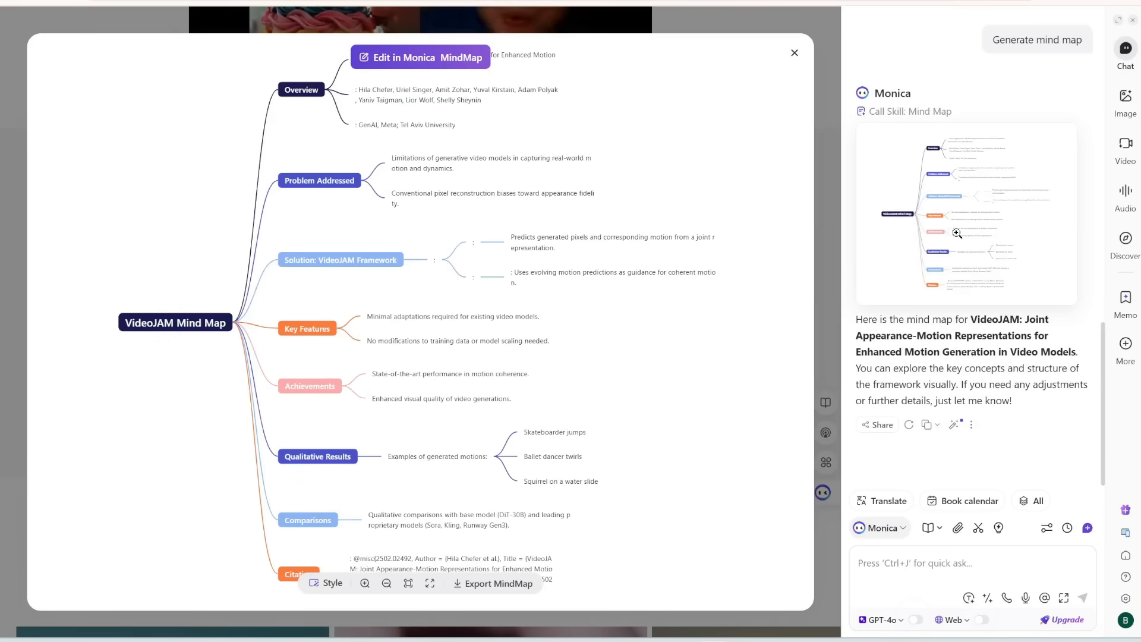
key(Escape)
- Paste the copied content into the ChatGPT message box
key(ctrl+a)
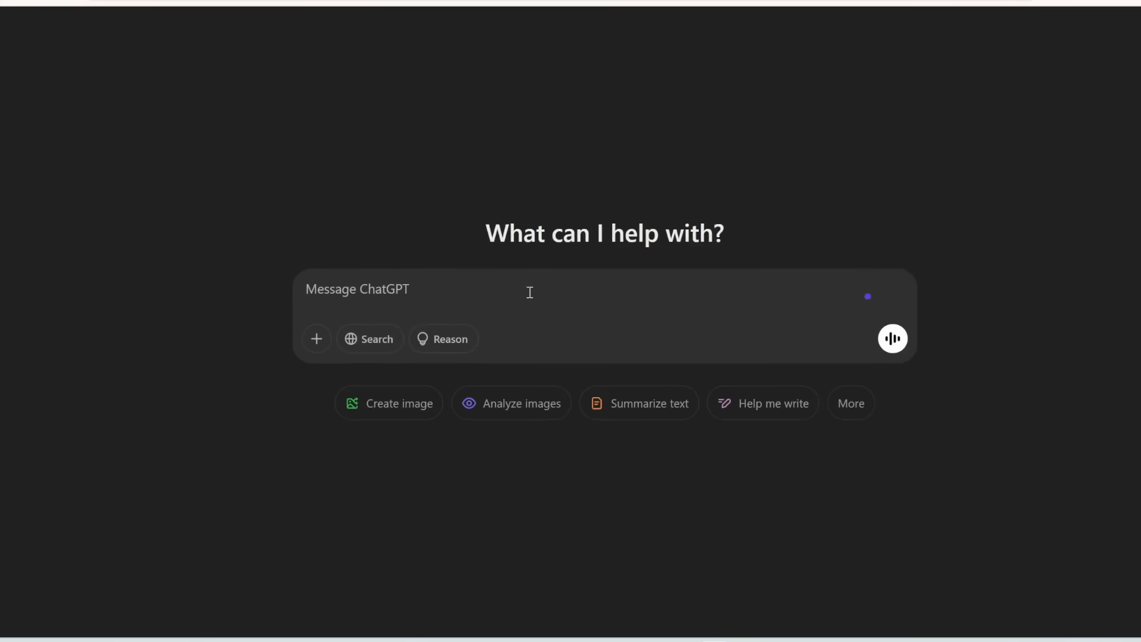
key(ctrl+v)
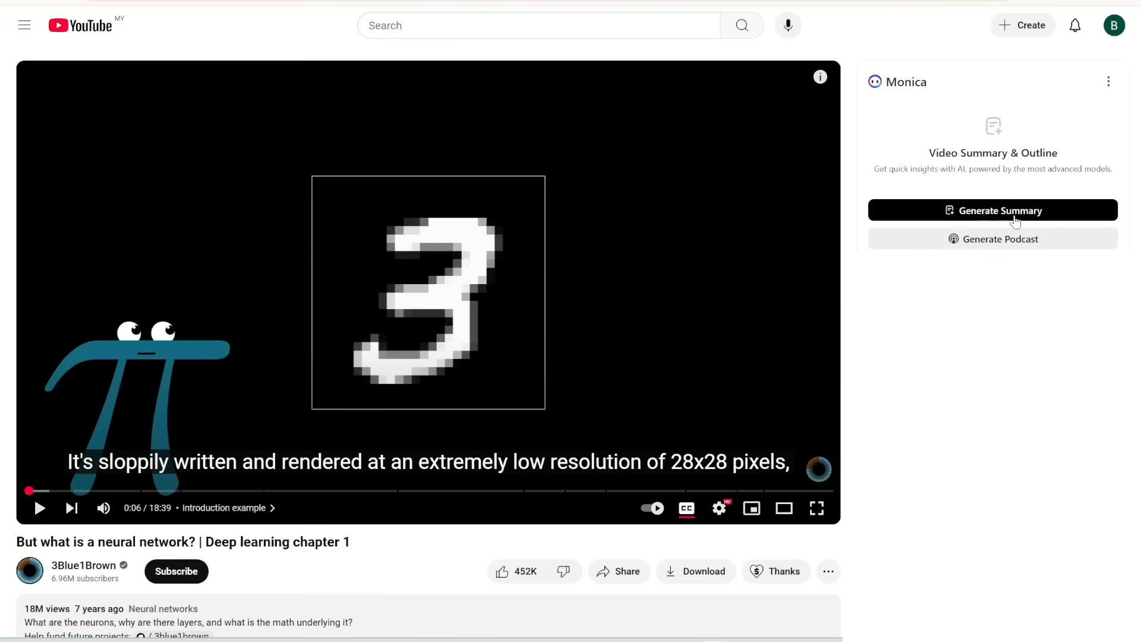
- Generate a Monica summary of the YouTube neural network video and view it as an enlarged mind map
click(985, 211)
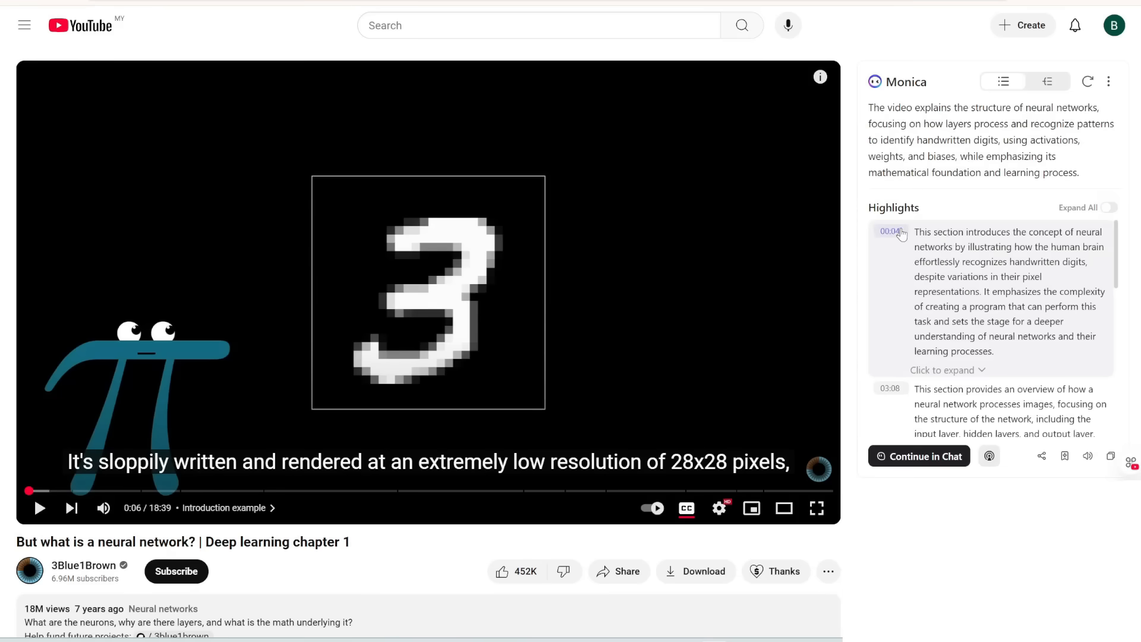
click(1048, 81)
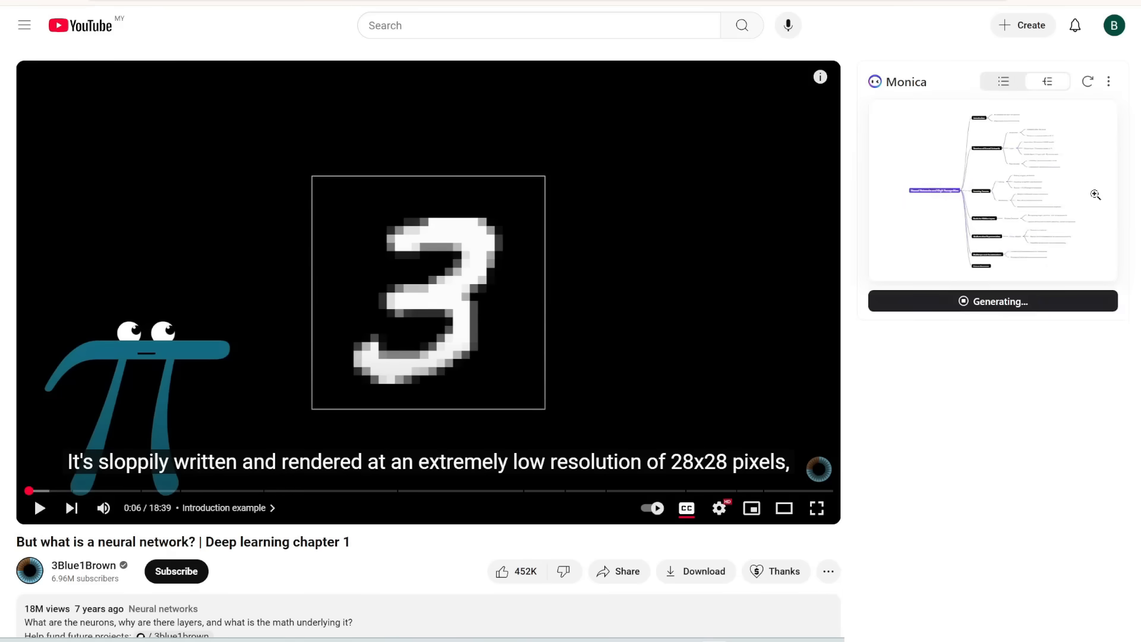
click(1096, 194)
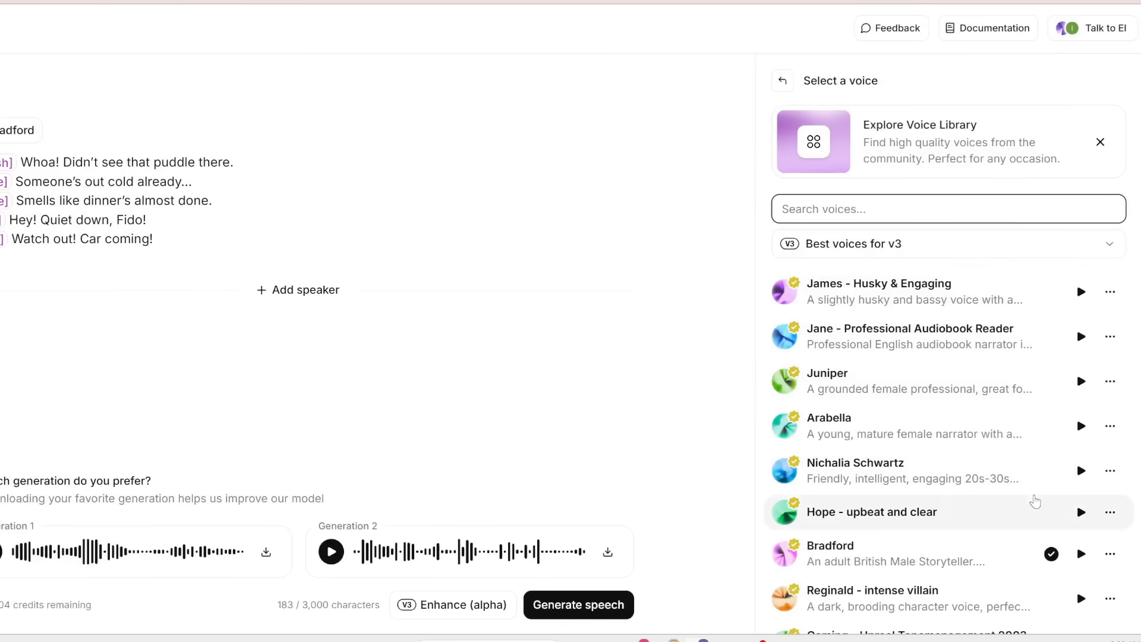
- Preview the Bradford voice in the voice list
scroll(1027, 500, down, 1)
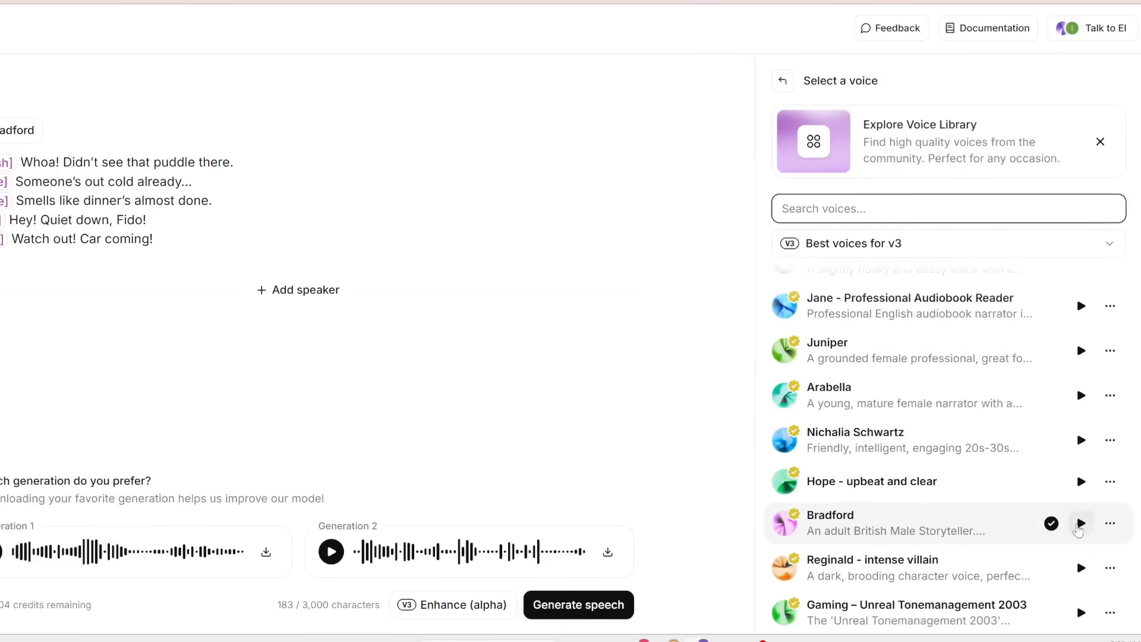
click(1081, 524)
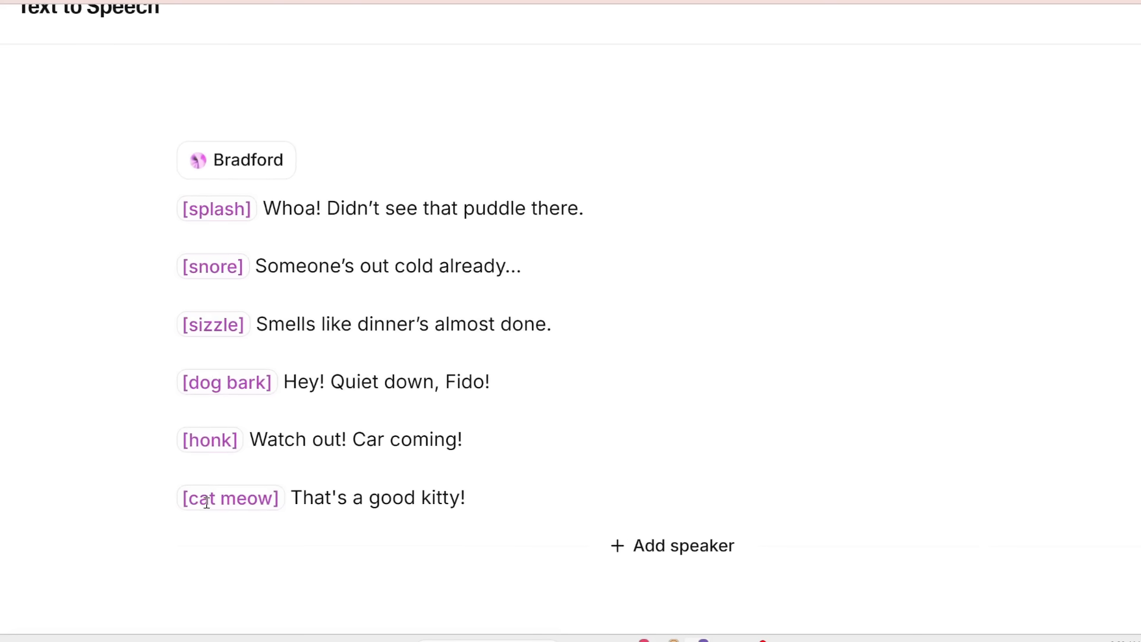
- Change the [honk] tag to [car honk] in the Bradford script and generate speech
click(186, 437)
text(car)
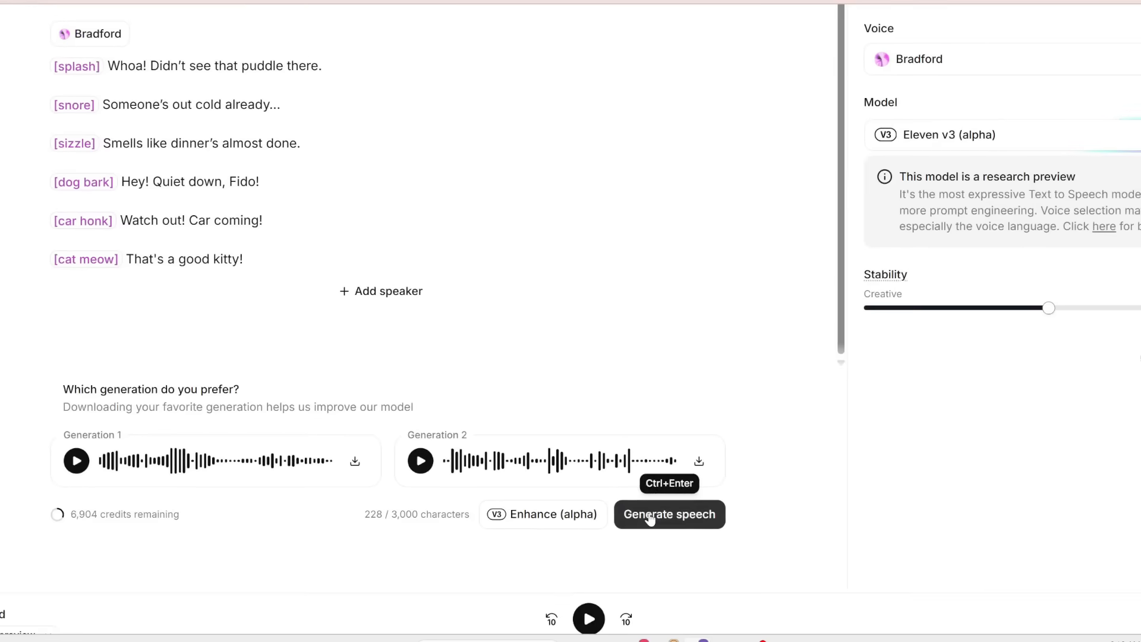
click(650, 519)
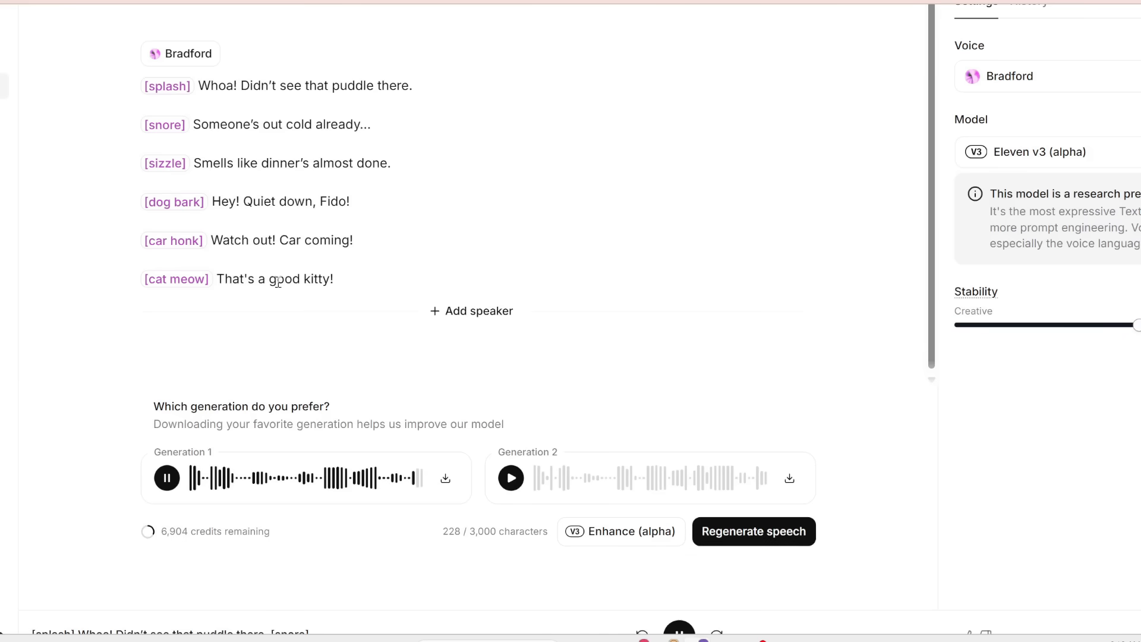
- Play and pause Generation 2 of the Bradford sound-effect script
key(ctrl+a)
click(348, 284)
click(514, 479)
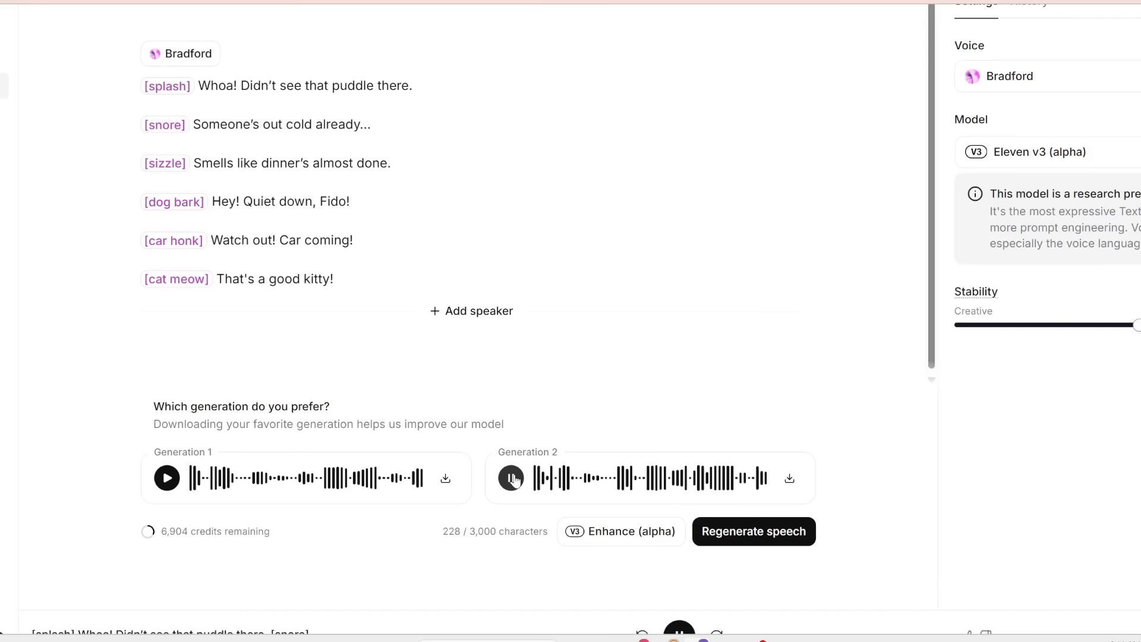
click(512, 479)
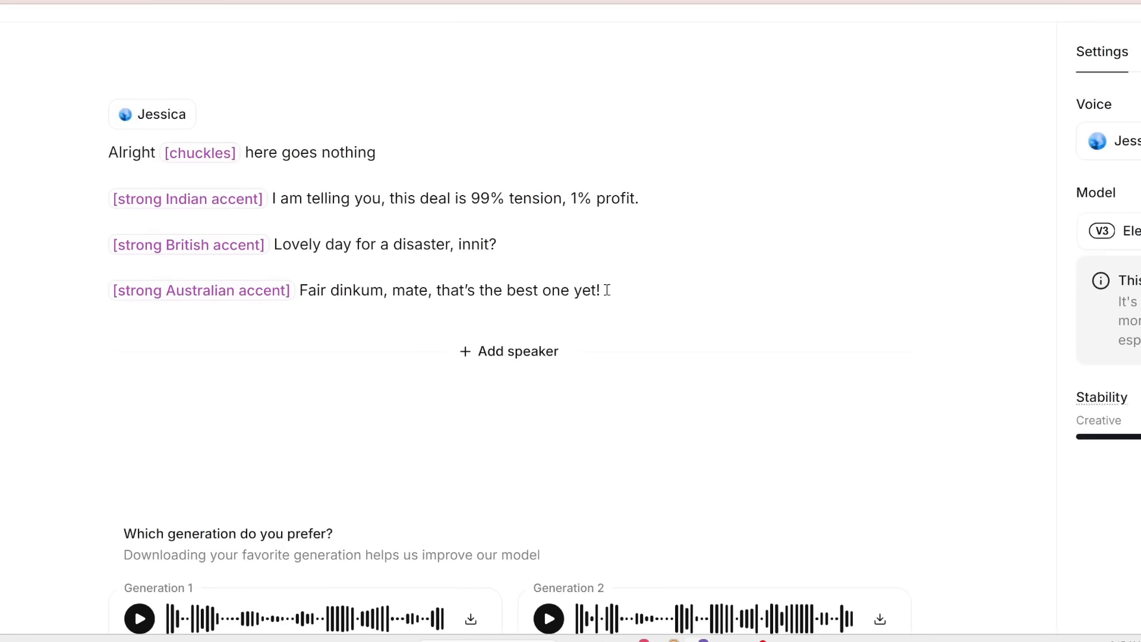
- Generate speech for the Jessica script with Indian, British and Australian accent tags
click(606, 290)
scroll(181, 161, up, 2)
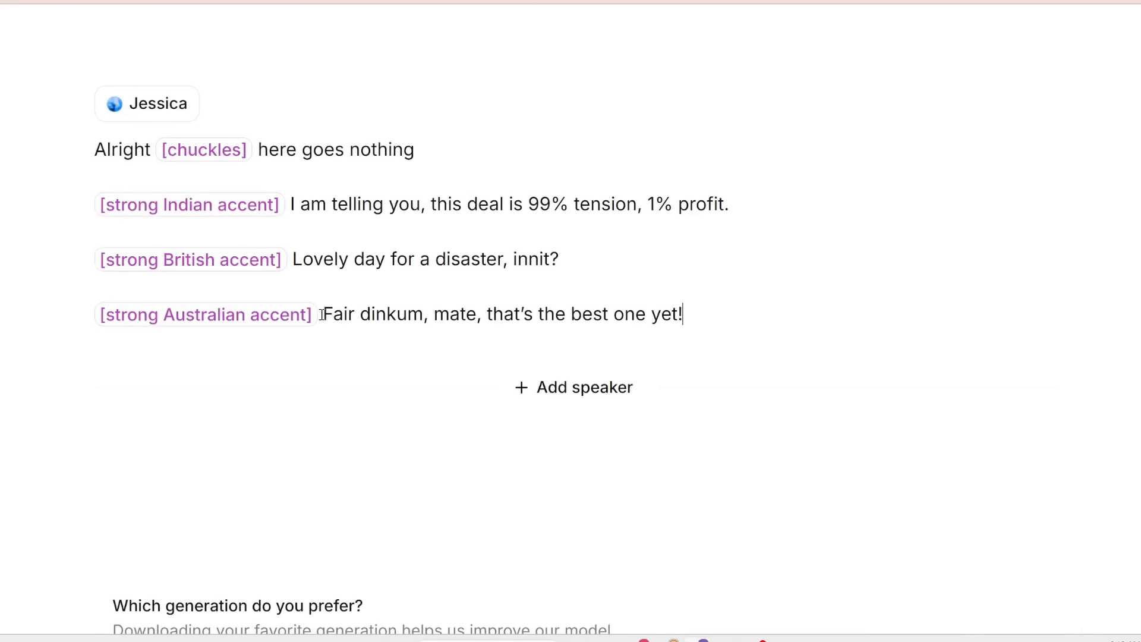
key(Return)
scroll(577, 368, down, 2)
click(772, 562)
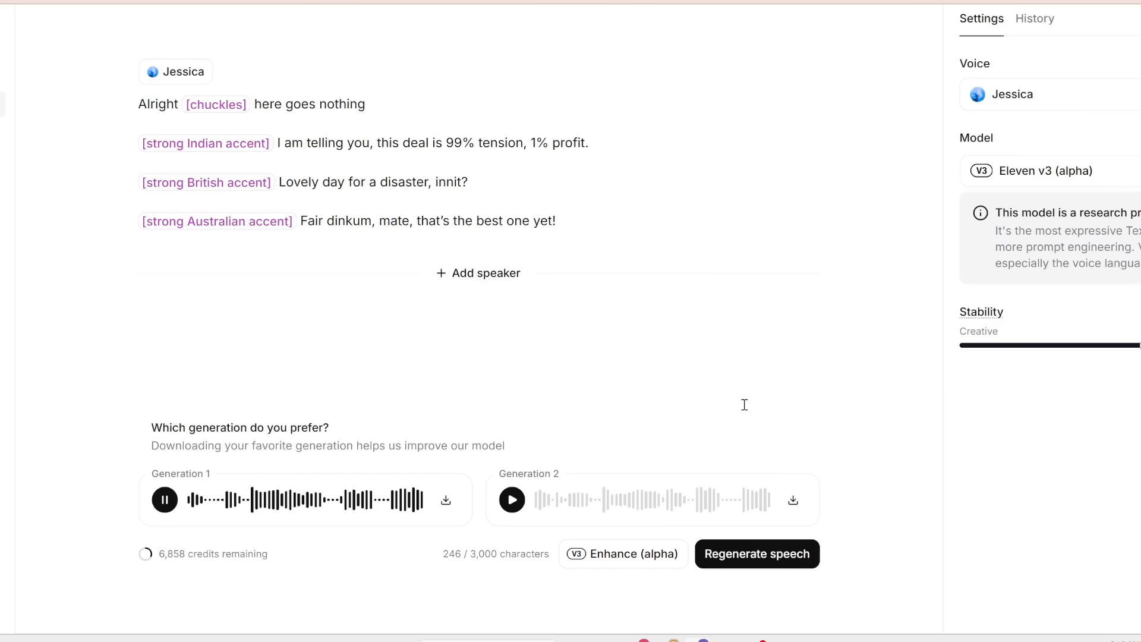
- Play Generation 2 of the Jessica accent script
click(511, 500)
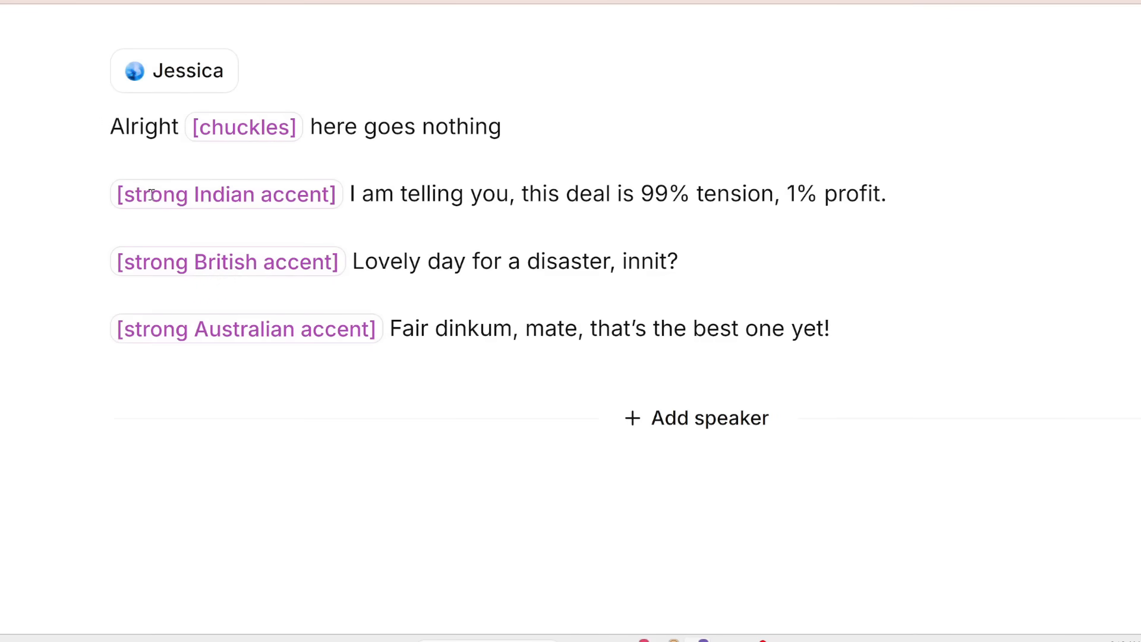
- Remove the word strong from the Indian accent tag and type it back in
double_click(151, 193)
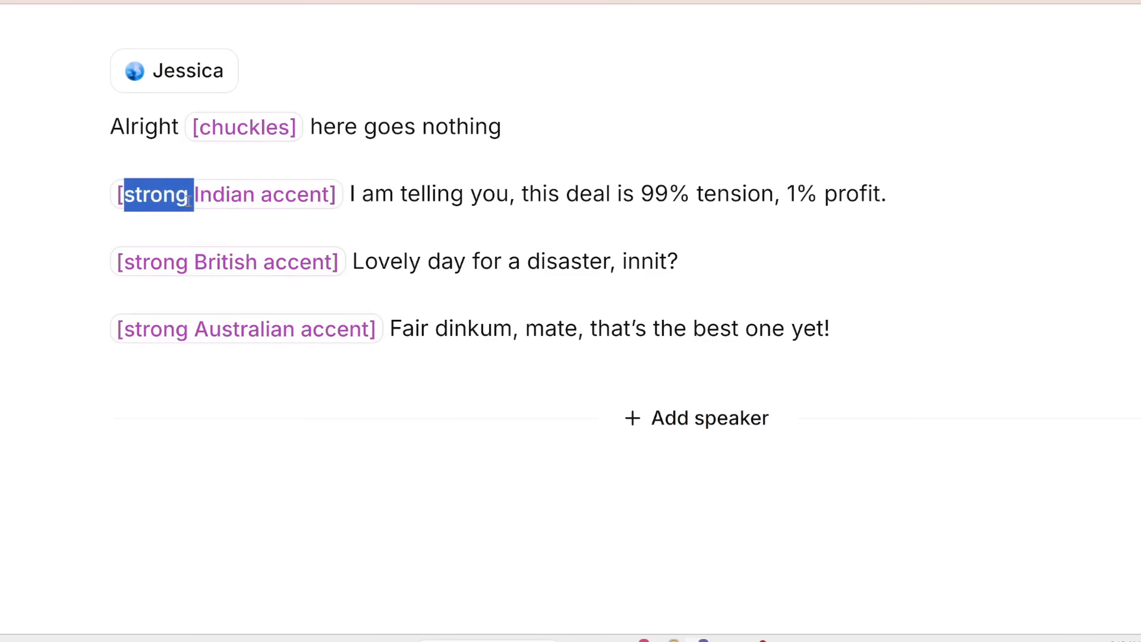
key(BackSpace)
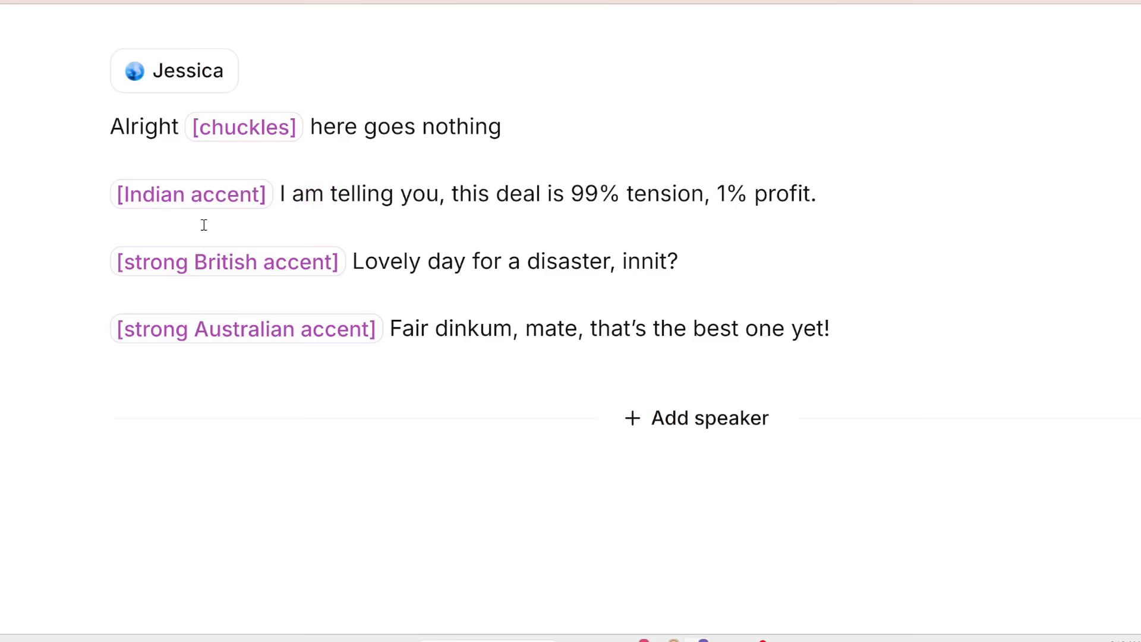
text(strong)
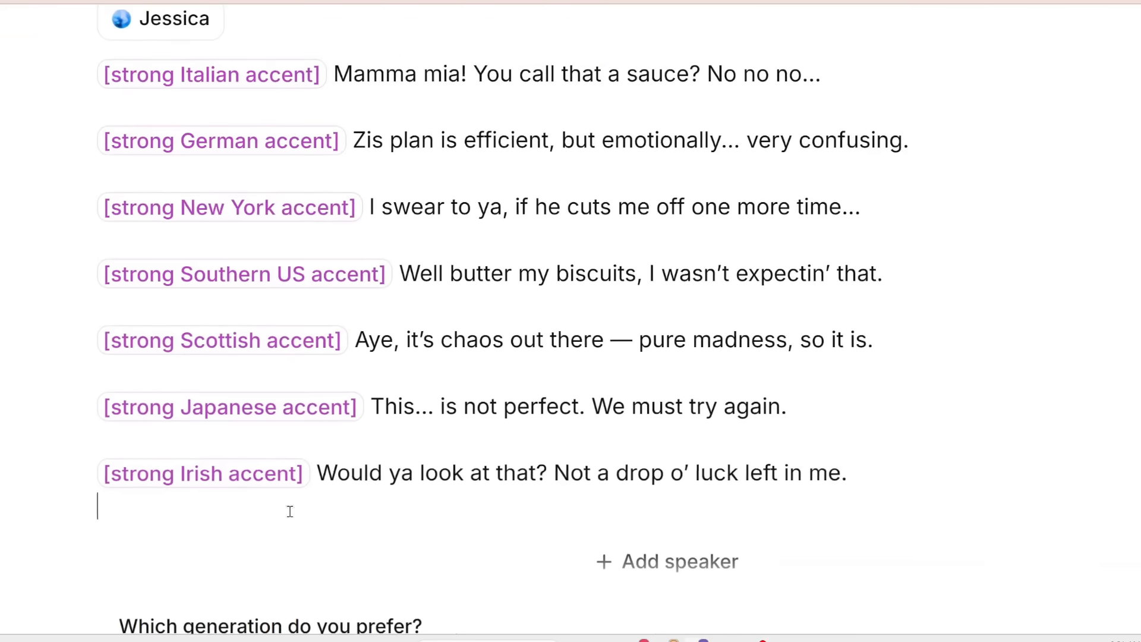
- Play Generation 2 of the longer Jessica script with Italian, German, New York and other accent tags
scroll(298, 507, up, 1)
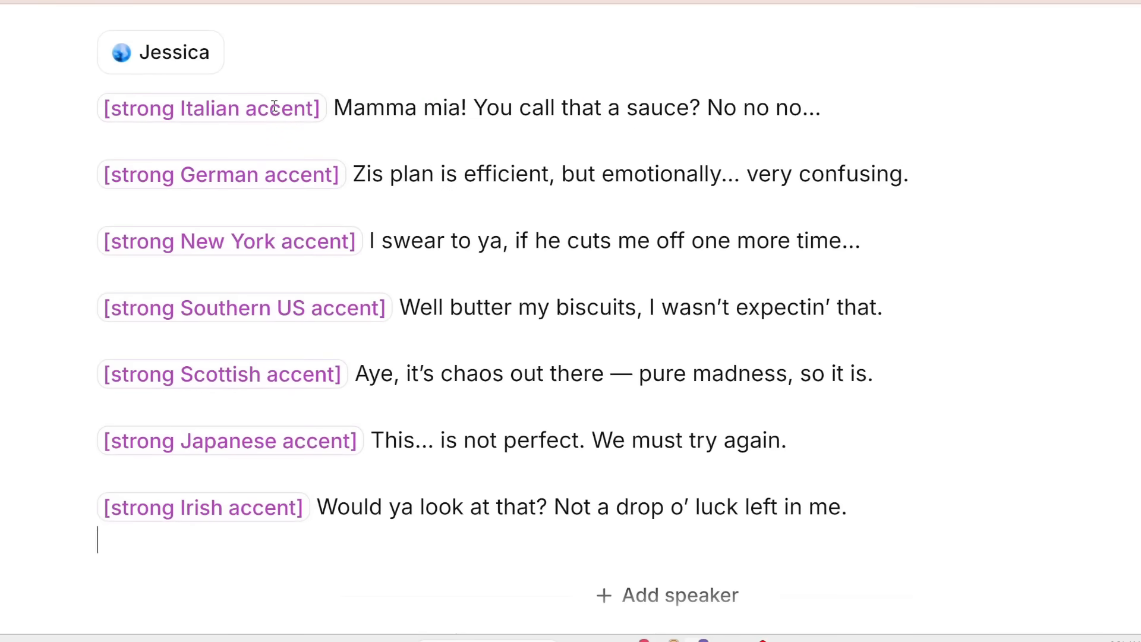
scroll(202, 122, up, 2)
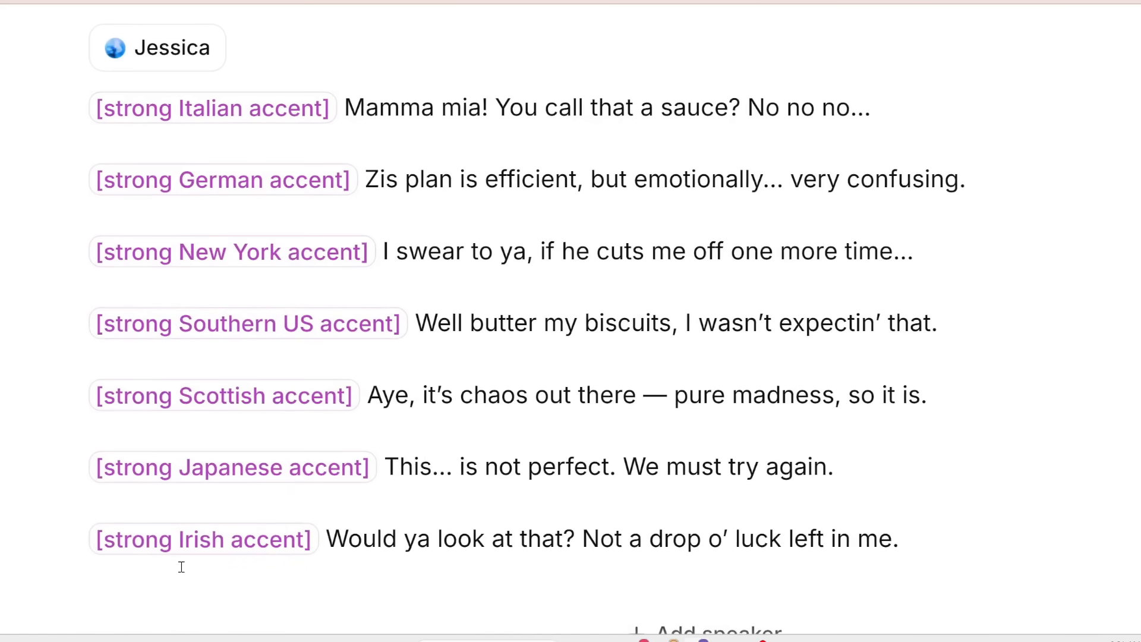
scroll(452, 511, down, 5)
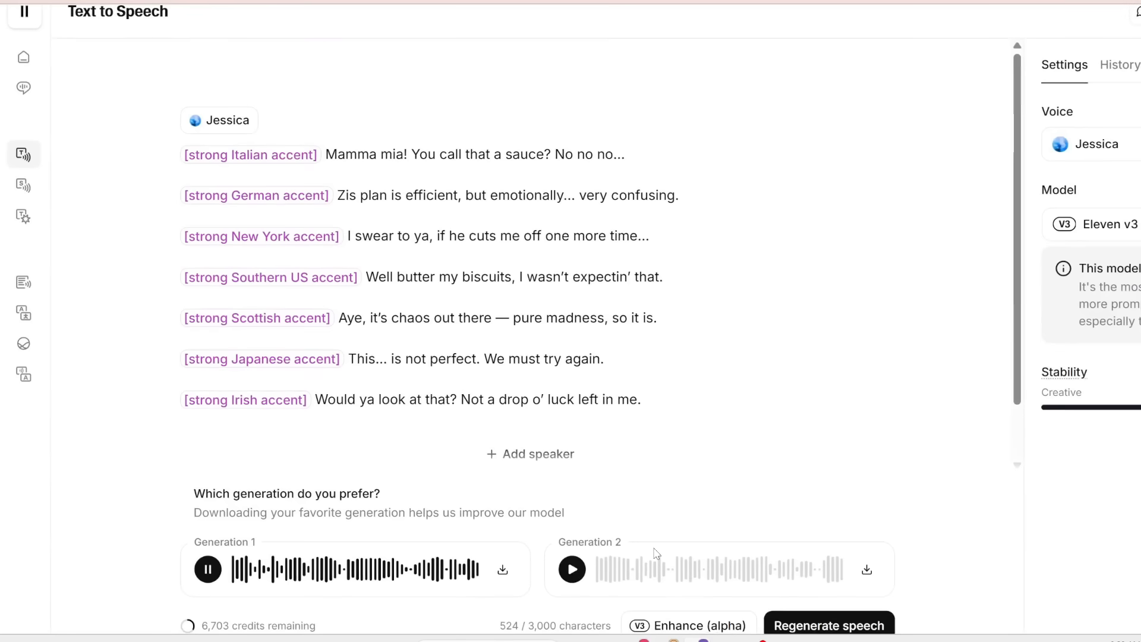
click(576, 572)
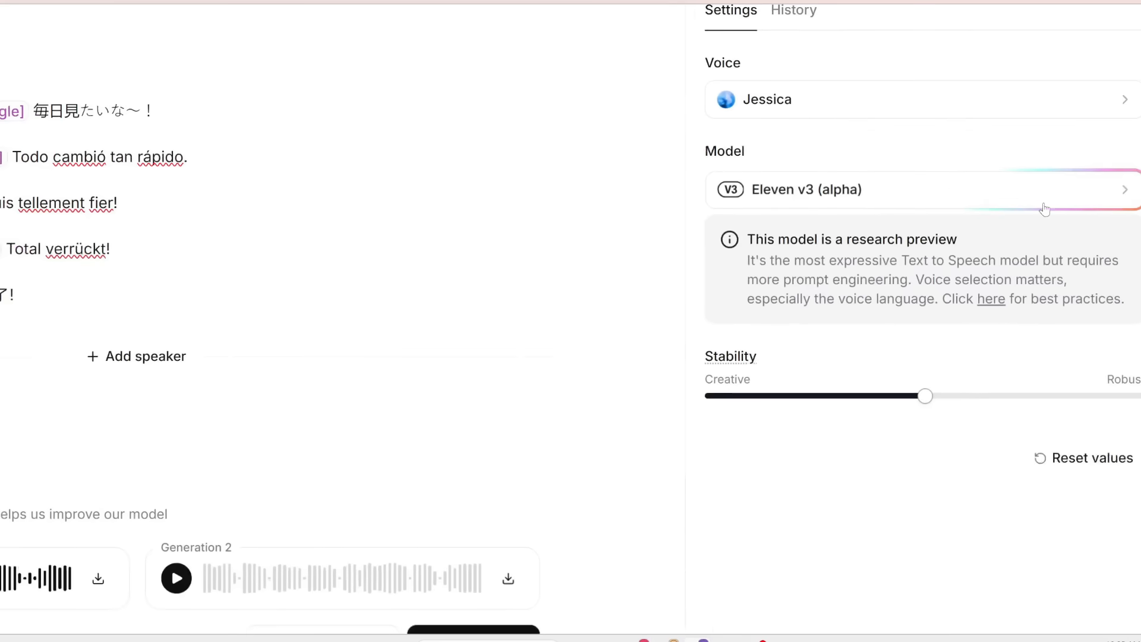
- Open the model list to review the available models and return to the settings
click(1110, 224)
scroll(909, 208, up, 2)
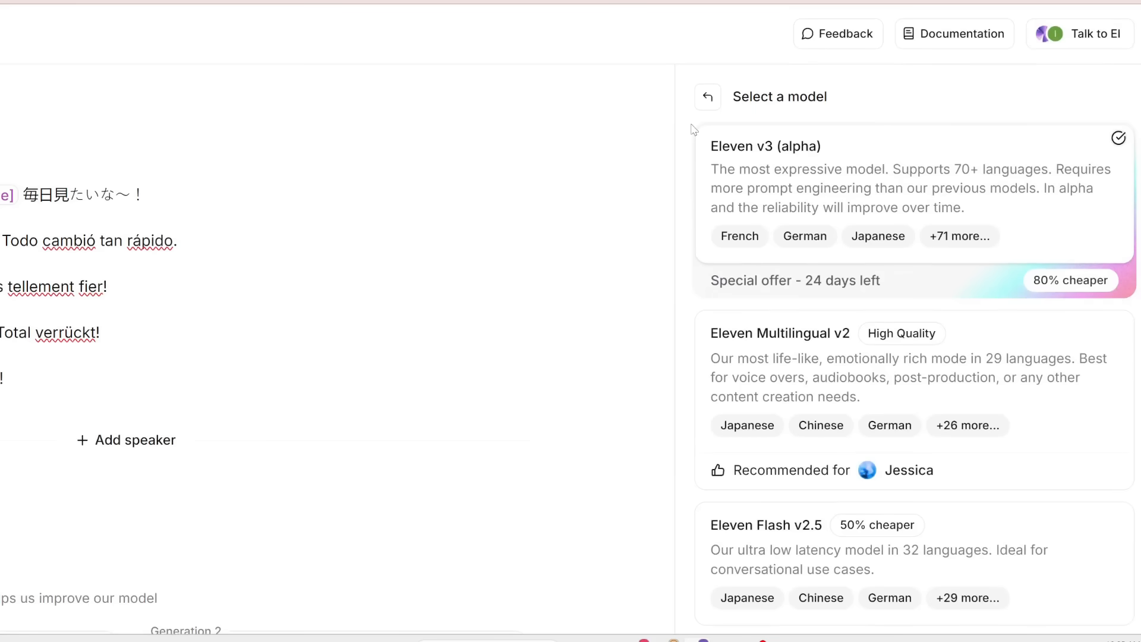
click(707, 97)
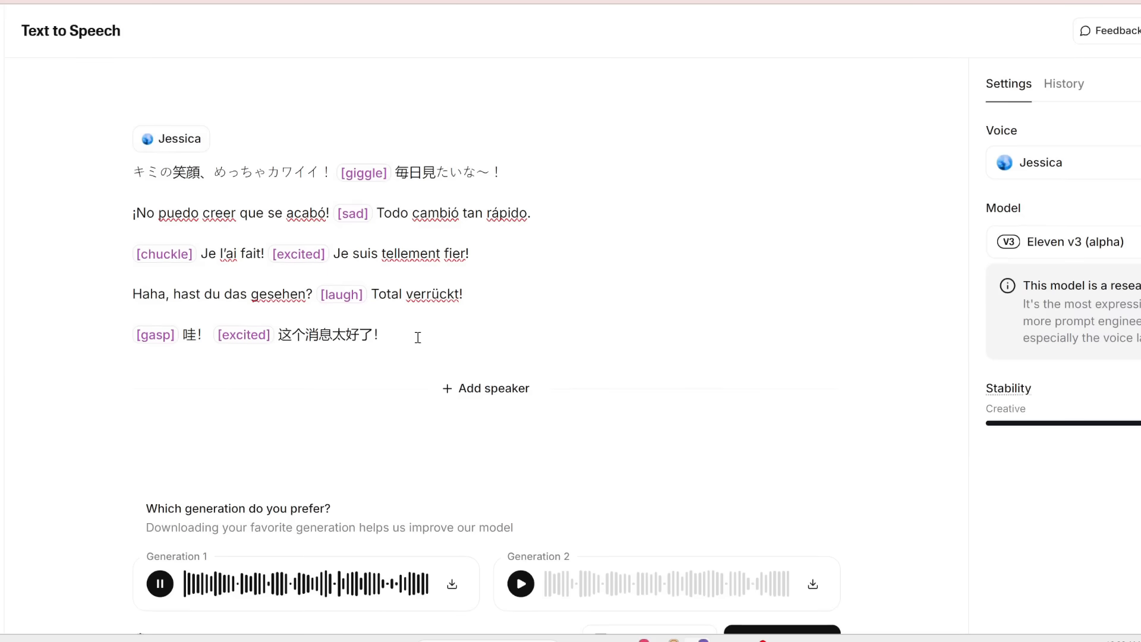
- Highlight each language line of the multilingual script in turn while Generation 1 plays
drag(177, 200, 126, 173)
click(289, 202)
click(754, 640)
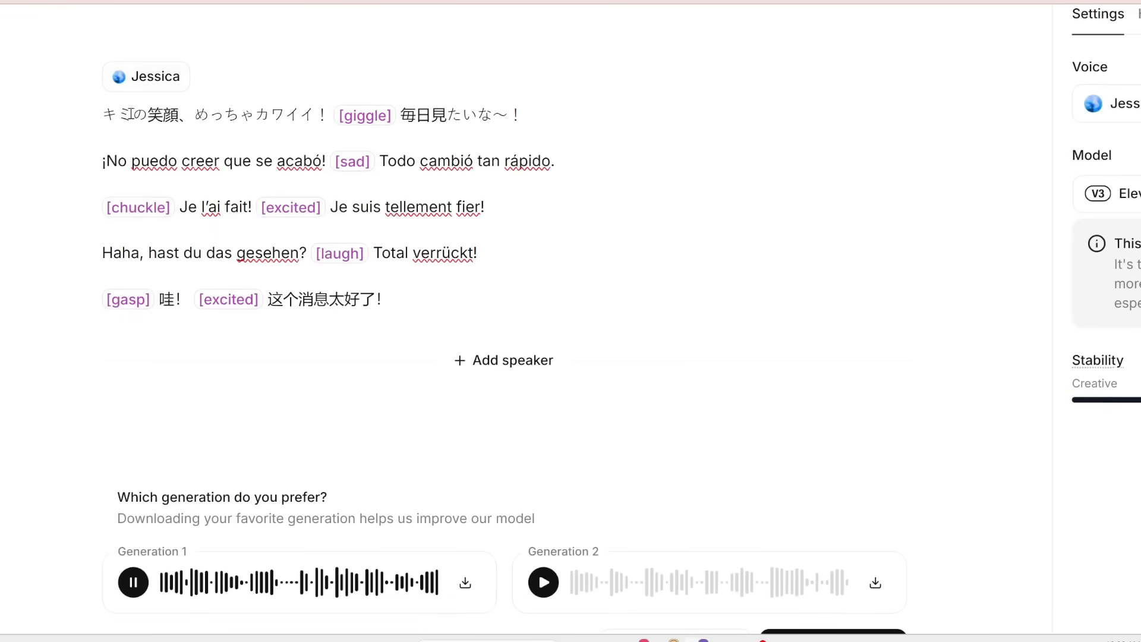
drag(95, 119, 531, 119)
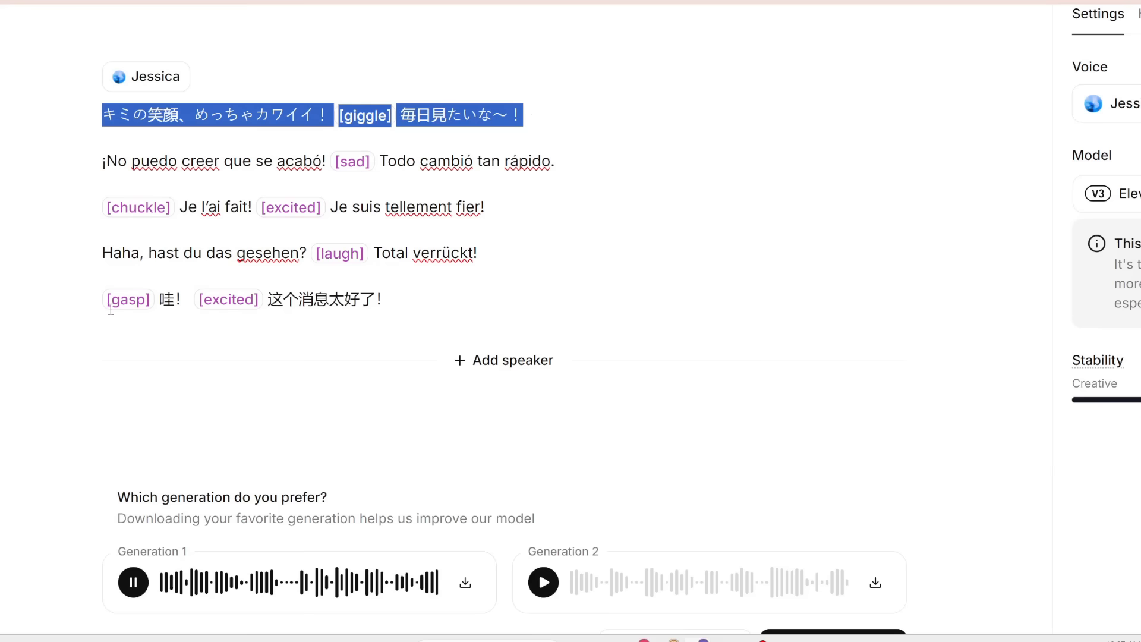
drag(405, 302, 84, 309)
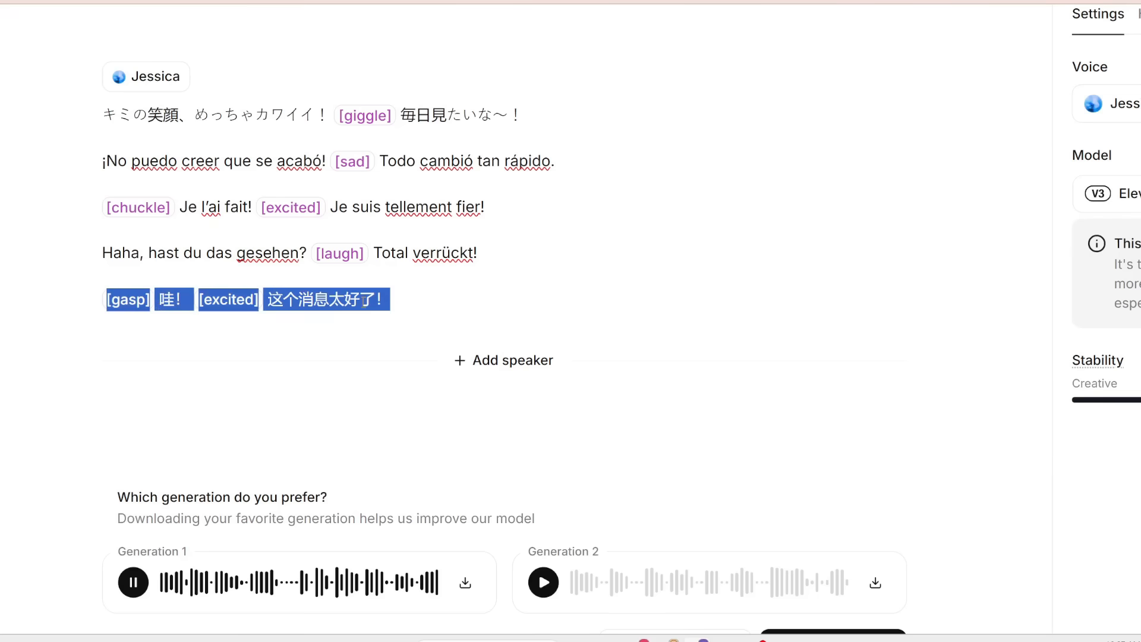
click(397, 314)
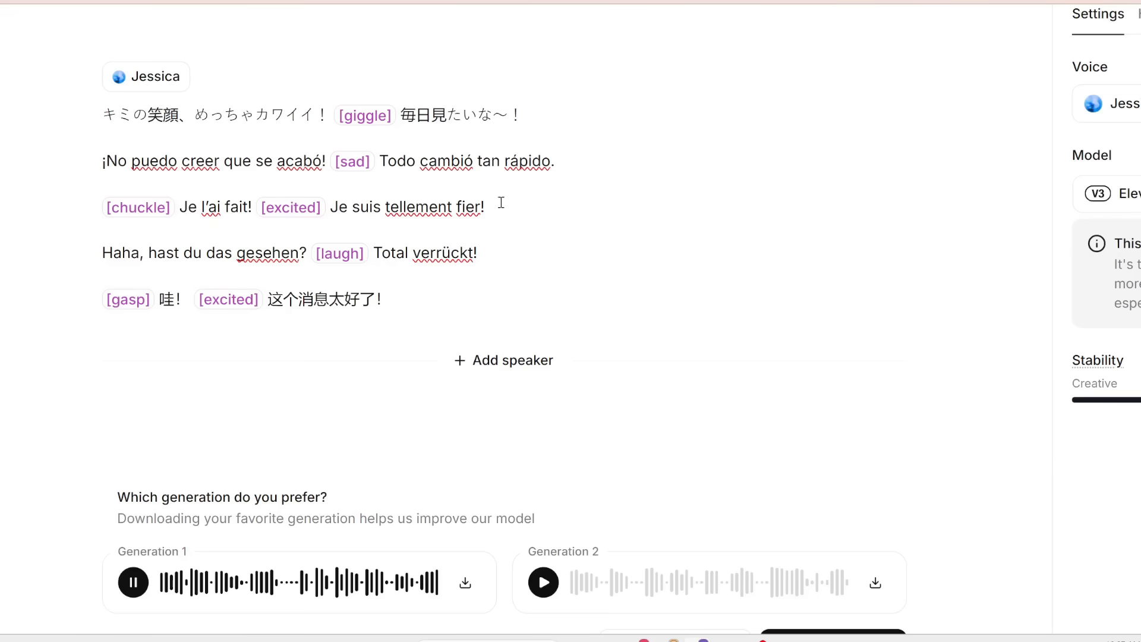
drag(576, 161, 68, 168)
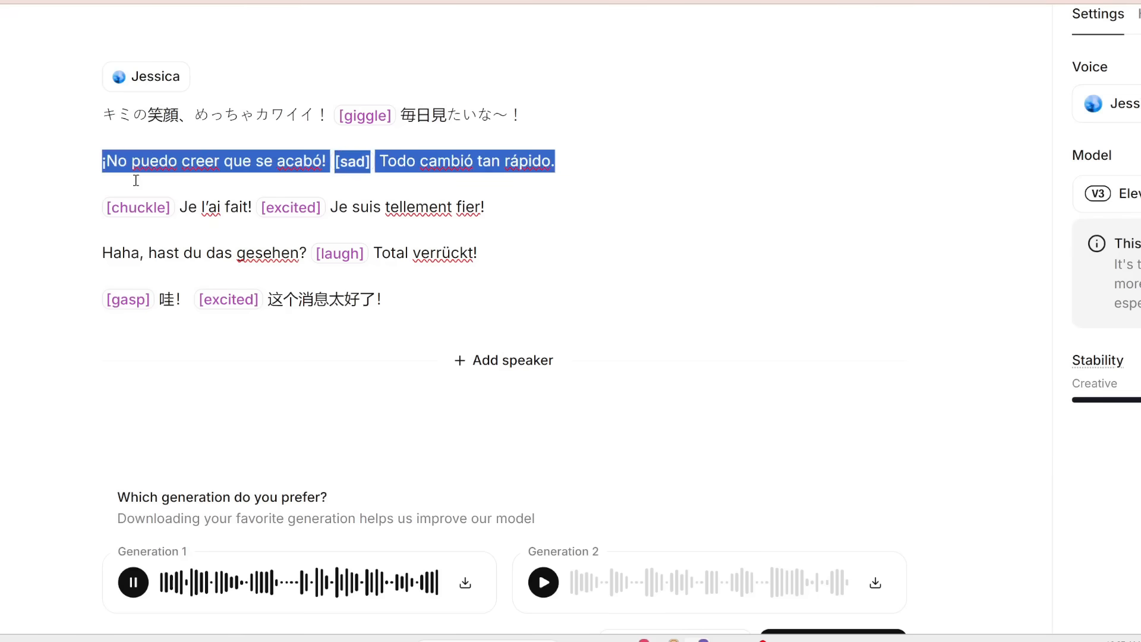
click(354, 208)
drag(355, 210, 367, 207)
drag(478, 253, 3, 250)
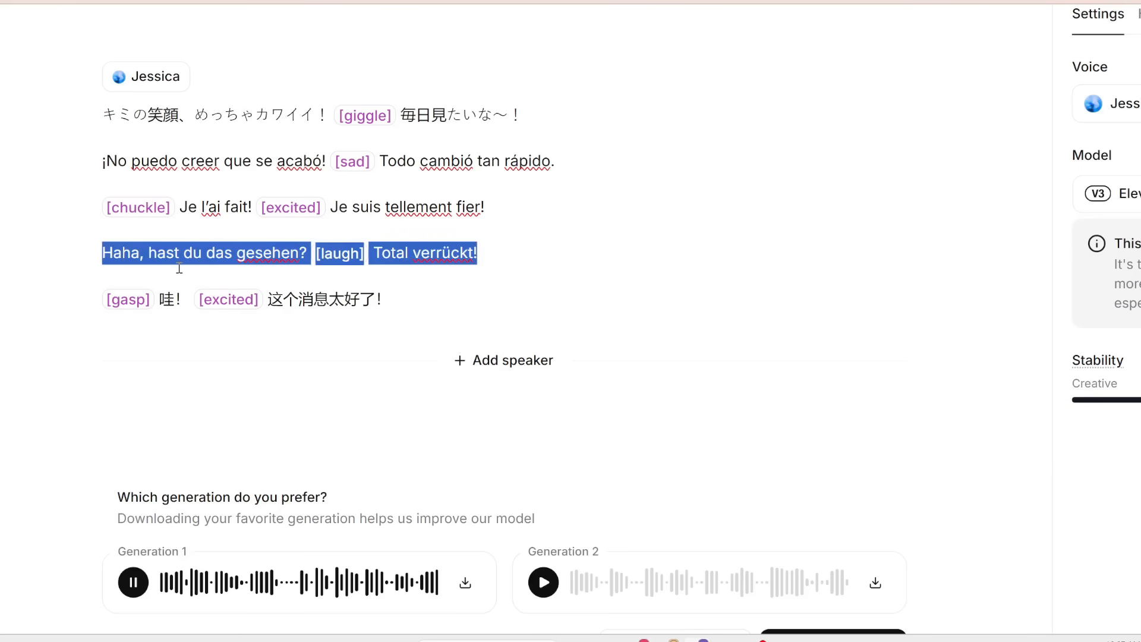
click(423, 317)
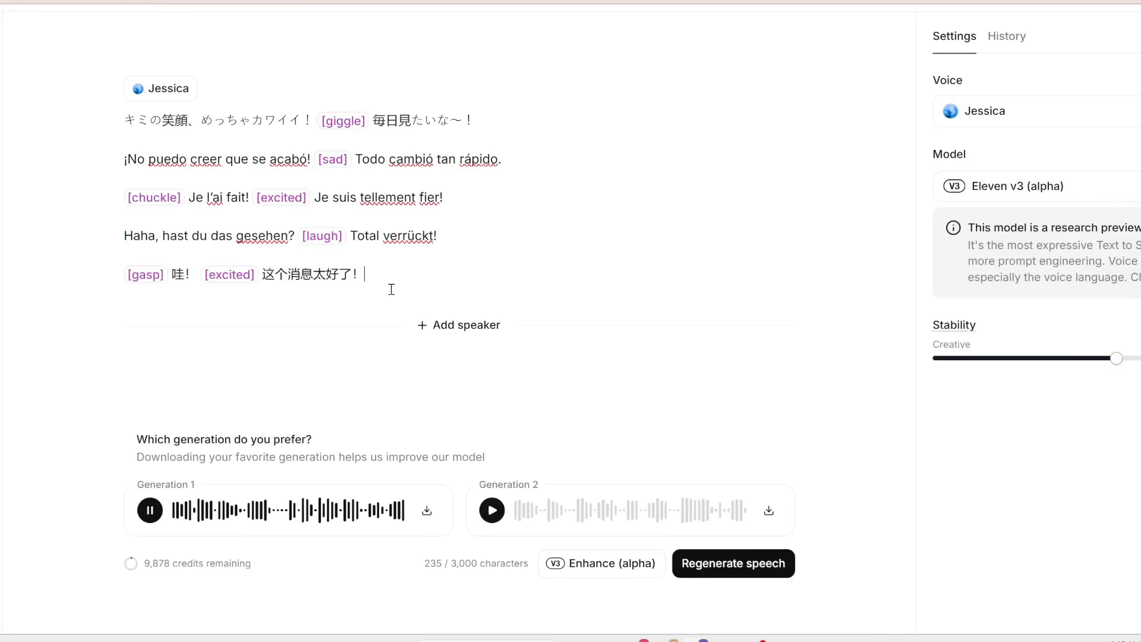
- Play Generation 2 of the multilingual script and highlight its language lines
click(492, 512)
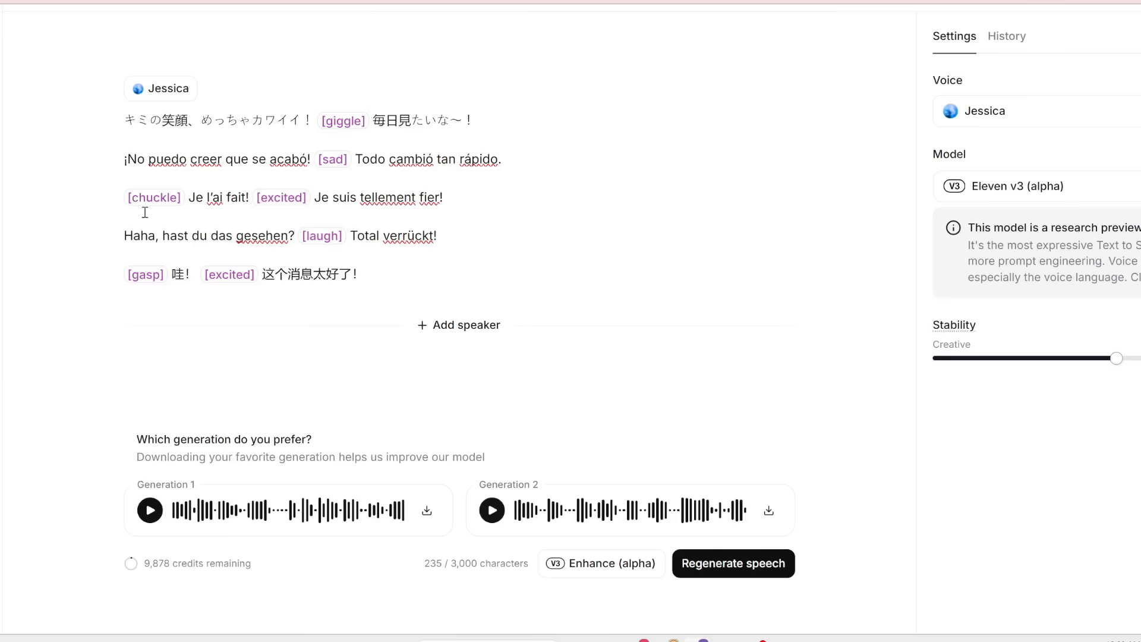
drag(124, 159, 480, 198)
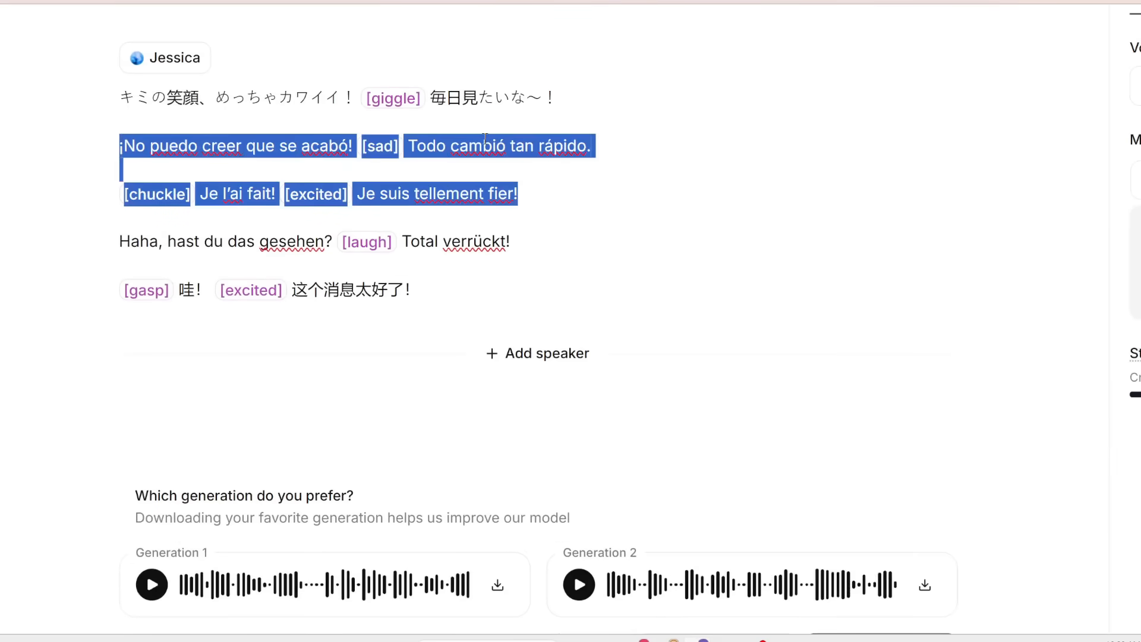
drag(574, 98, 2, 89)
drag(428, 288, 86, 287)
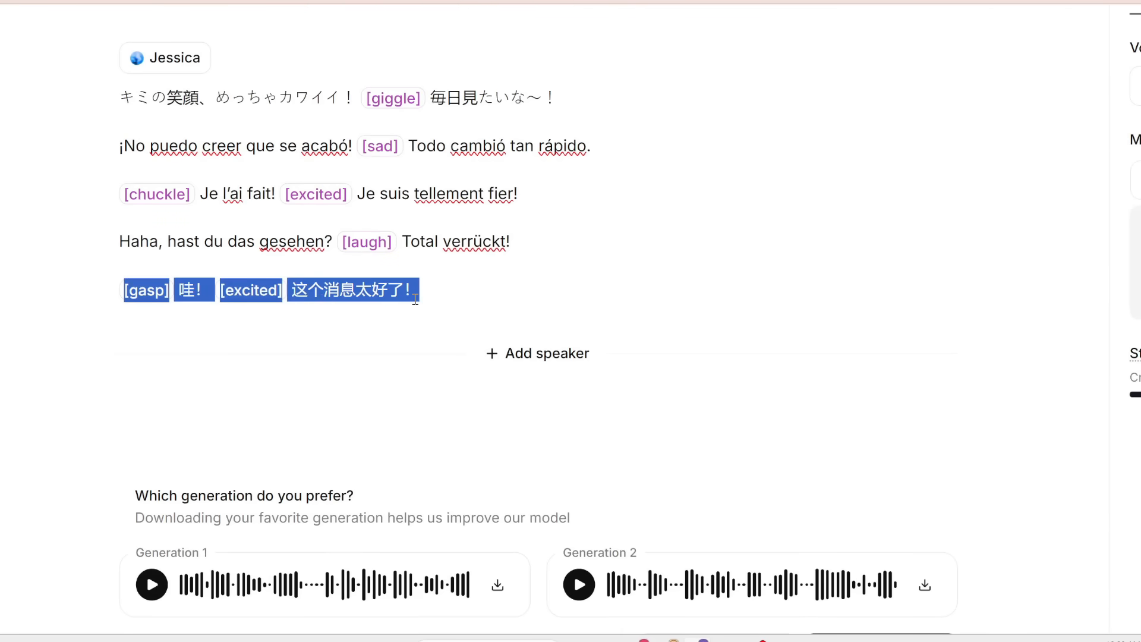
click(487, 256)
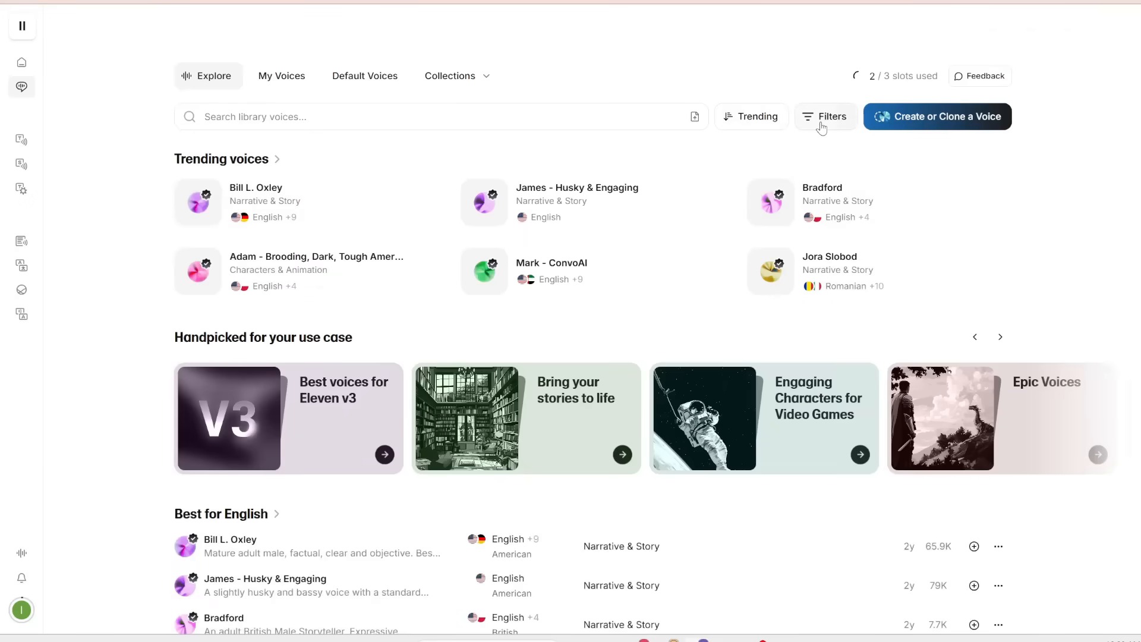
- Filter the voice library to Japanese language and female voices
click(821, 123)
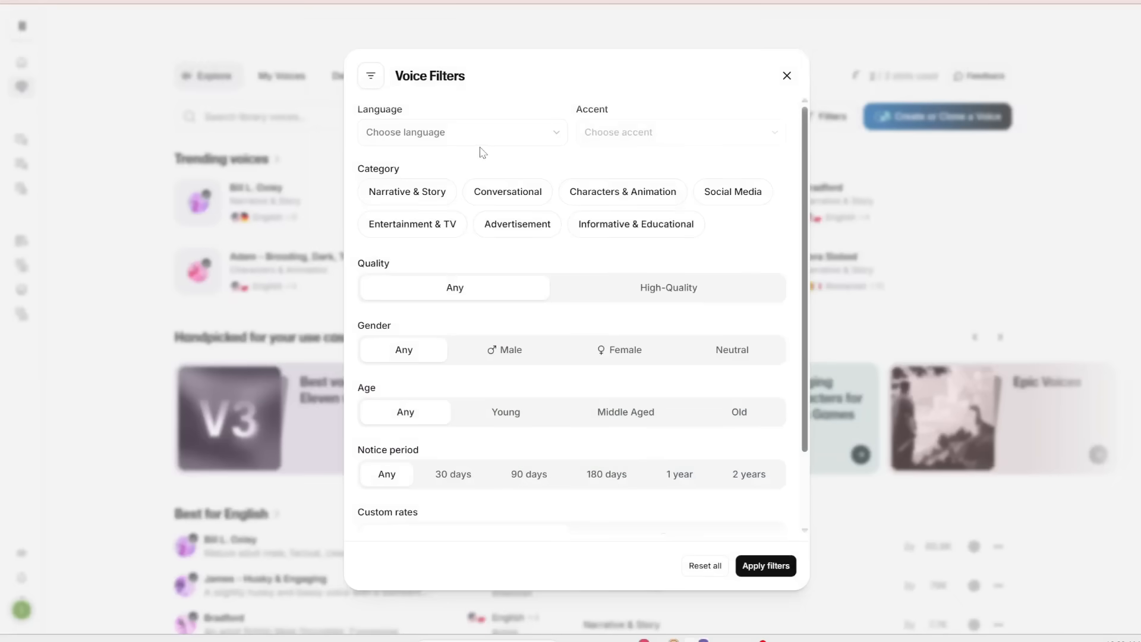
click(500, 137)
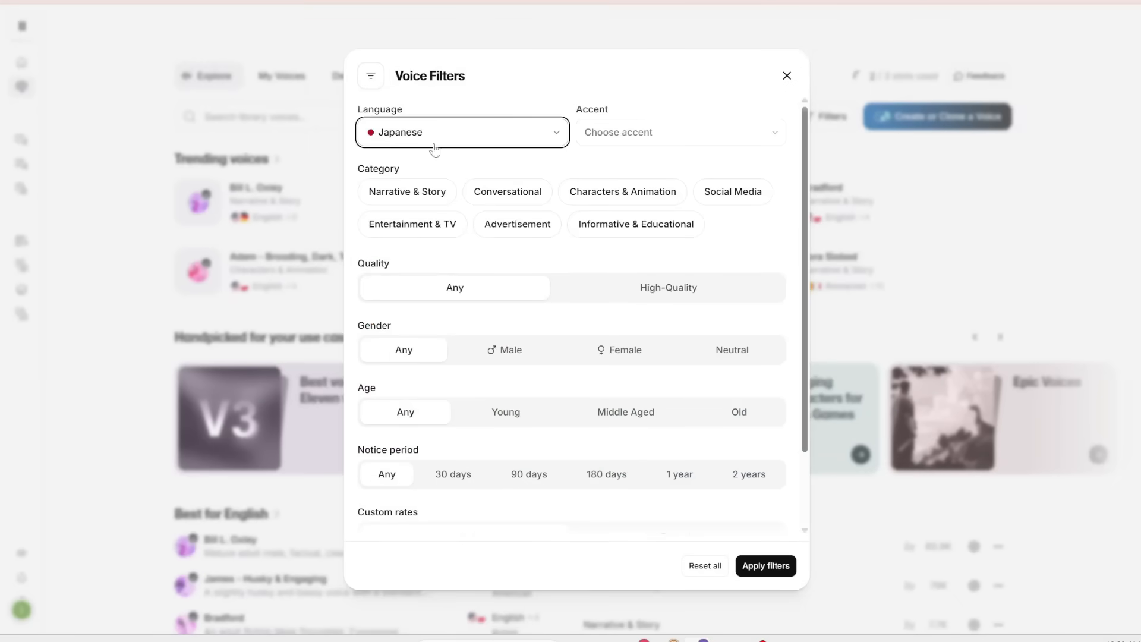
click(622, 353)
click(765, 566)
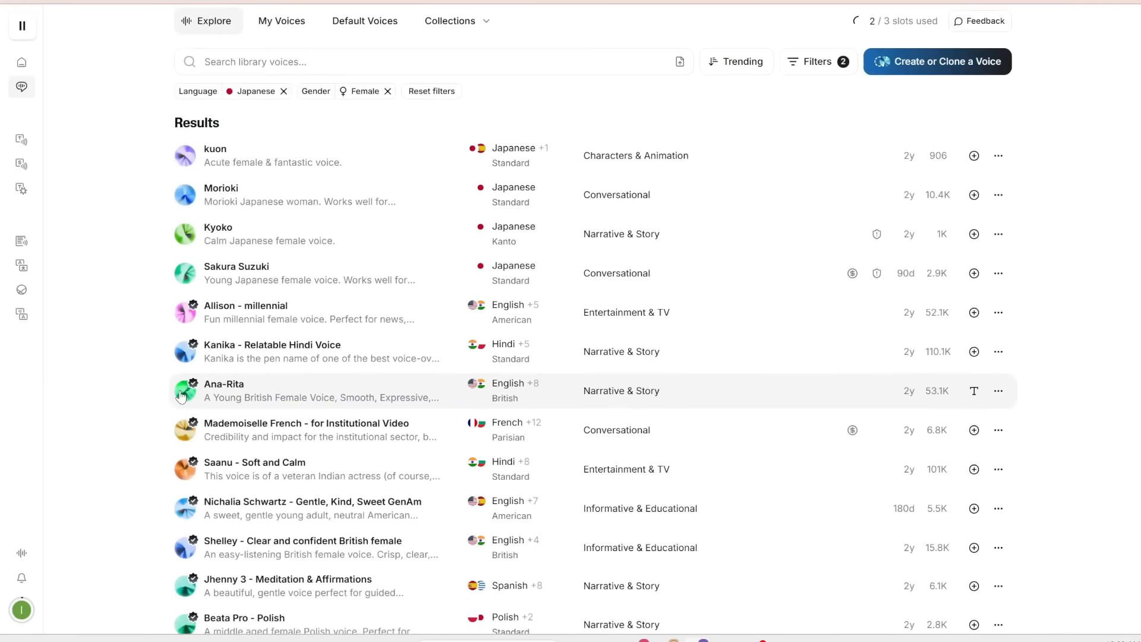
- Preview a filtered voice and select Ana-Rita as the script's voice
click(182, 397)
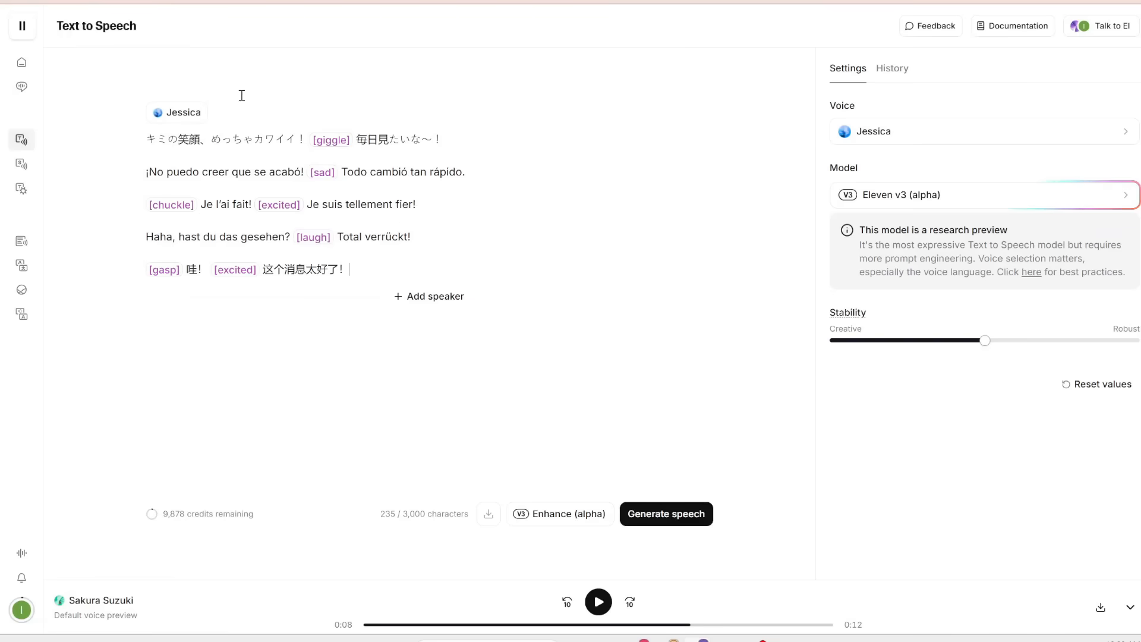
click(906, 131)
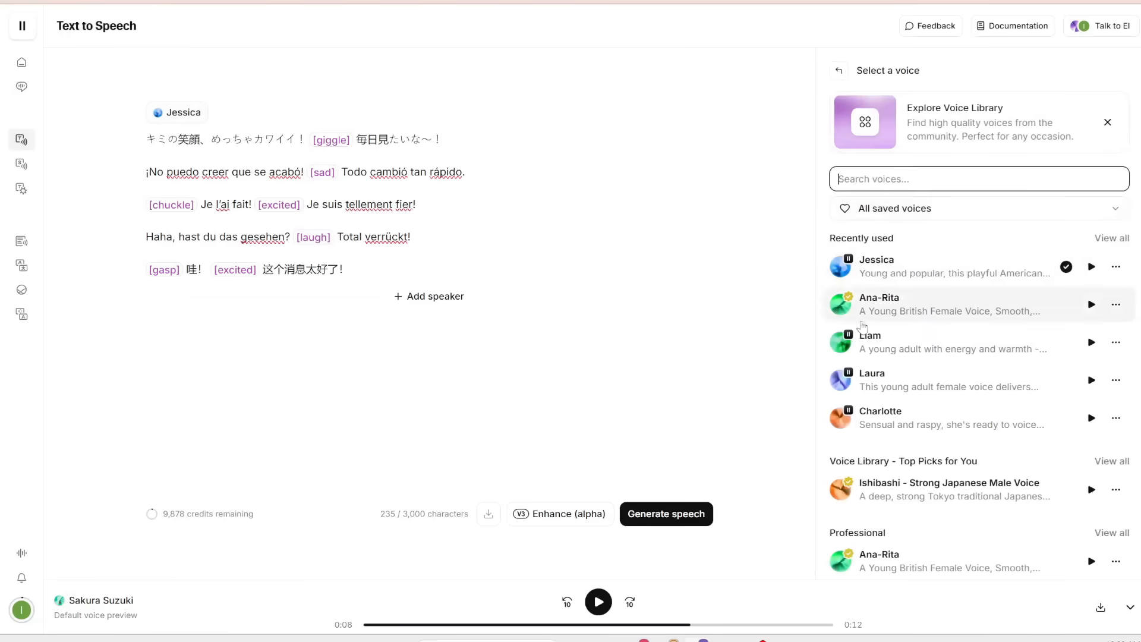
click(880, 298)
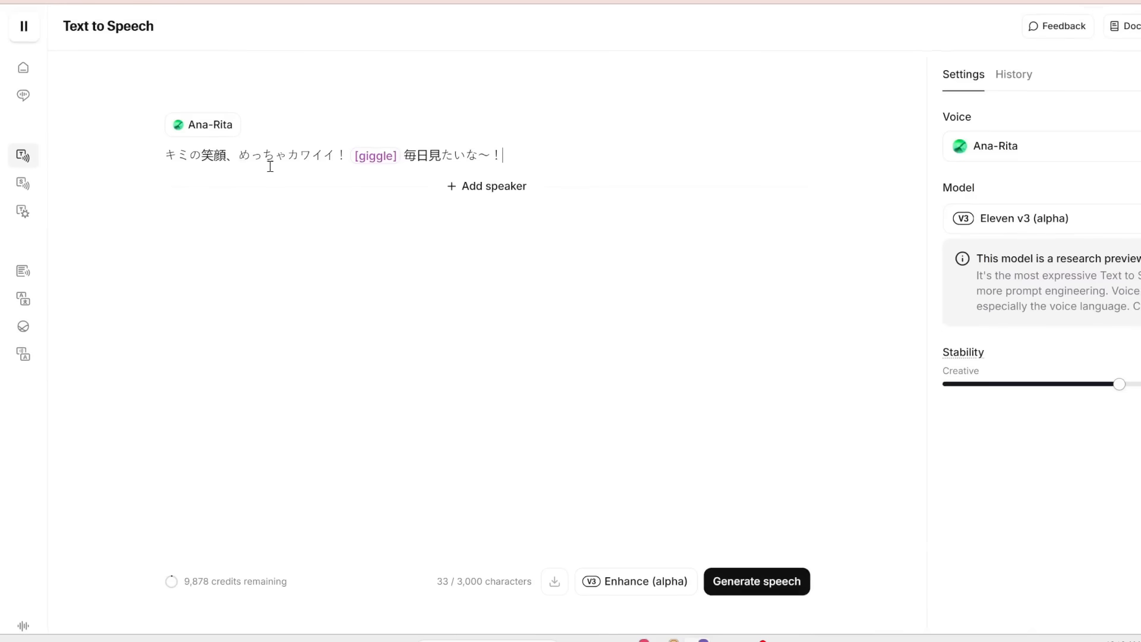
- Generate speech for the Japanese giggle line and play Generation 2
scroll(336, 166, down, 1)
click(757, 570)
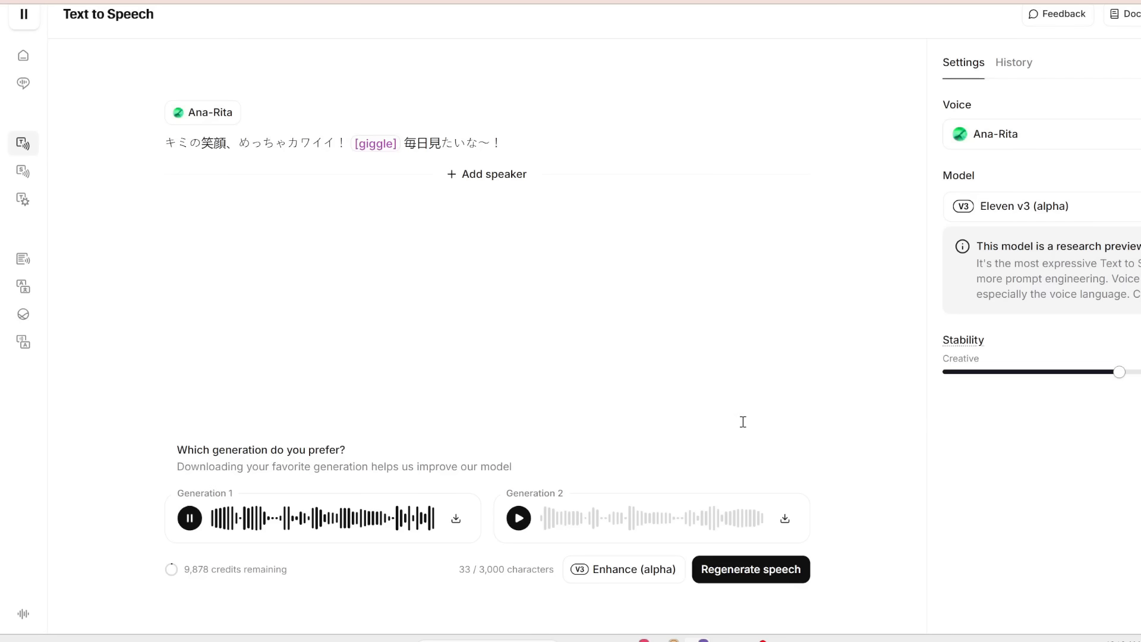
click(517, 520)
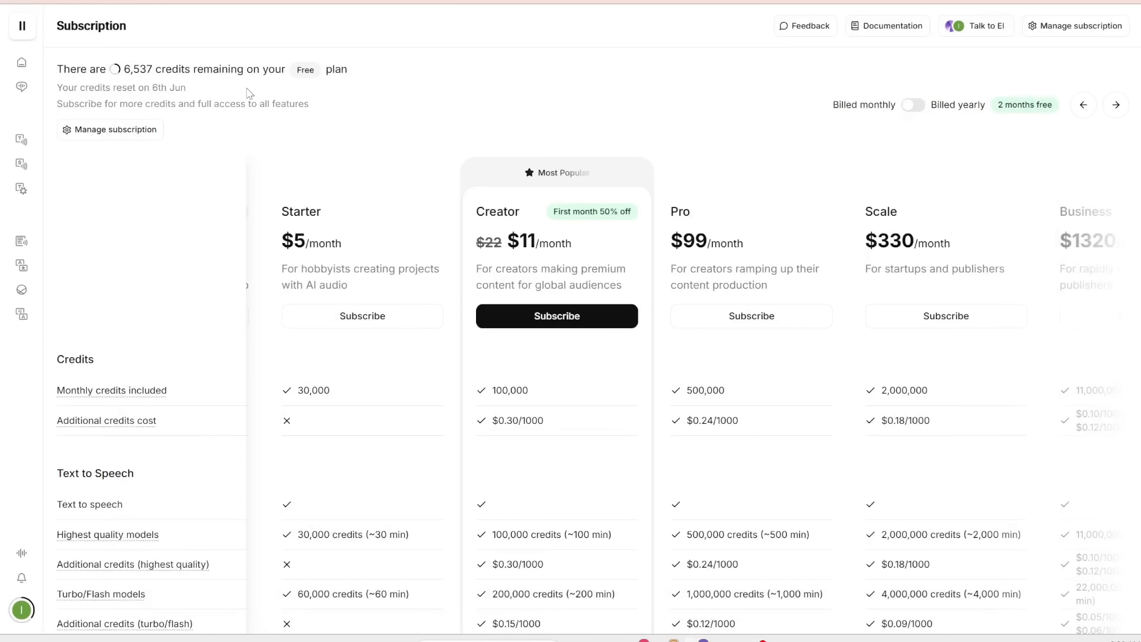
- Review the subscription plans and their monthly credit allowances
scroll(264, 113, up, 1)
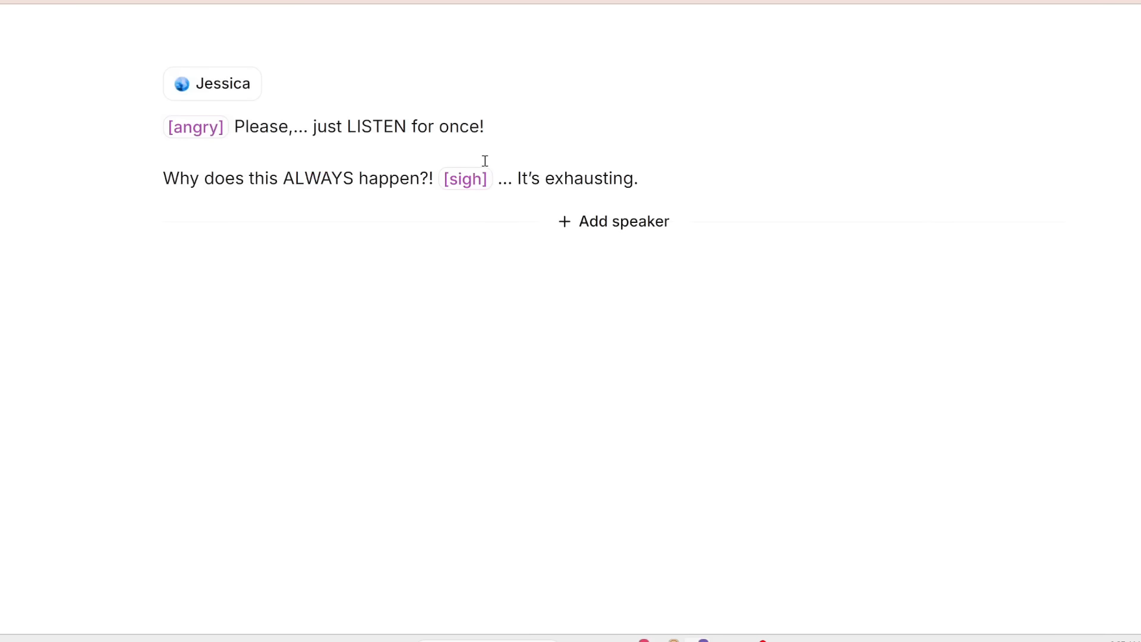
key(ctrl+a)
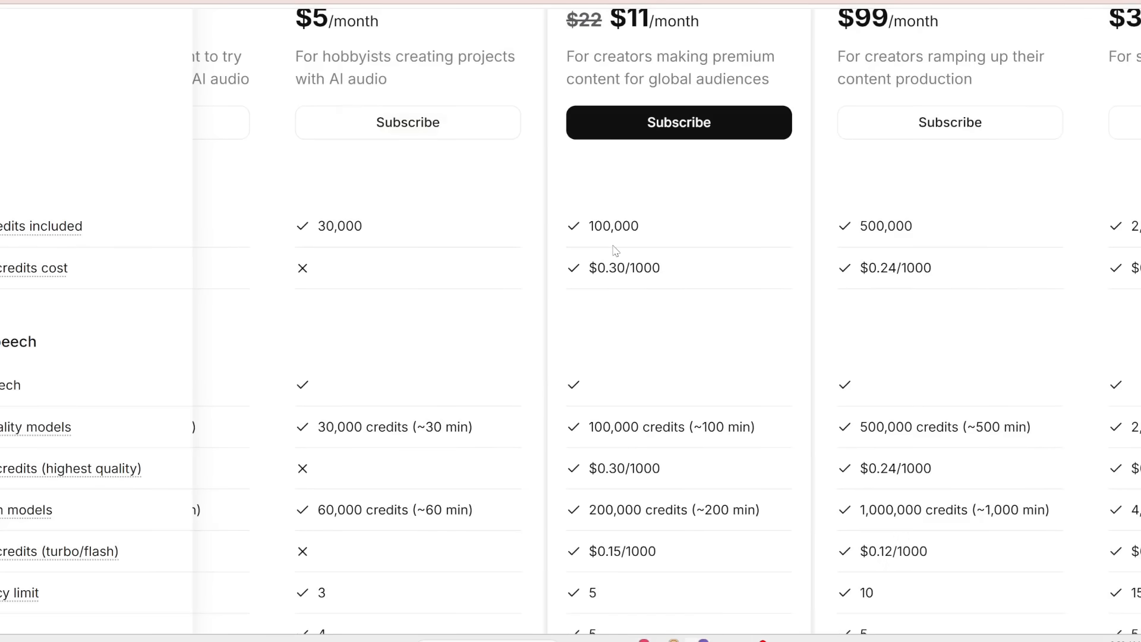
scroll(616, 251, up, 1)
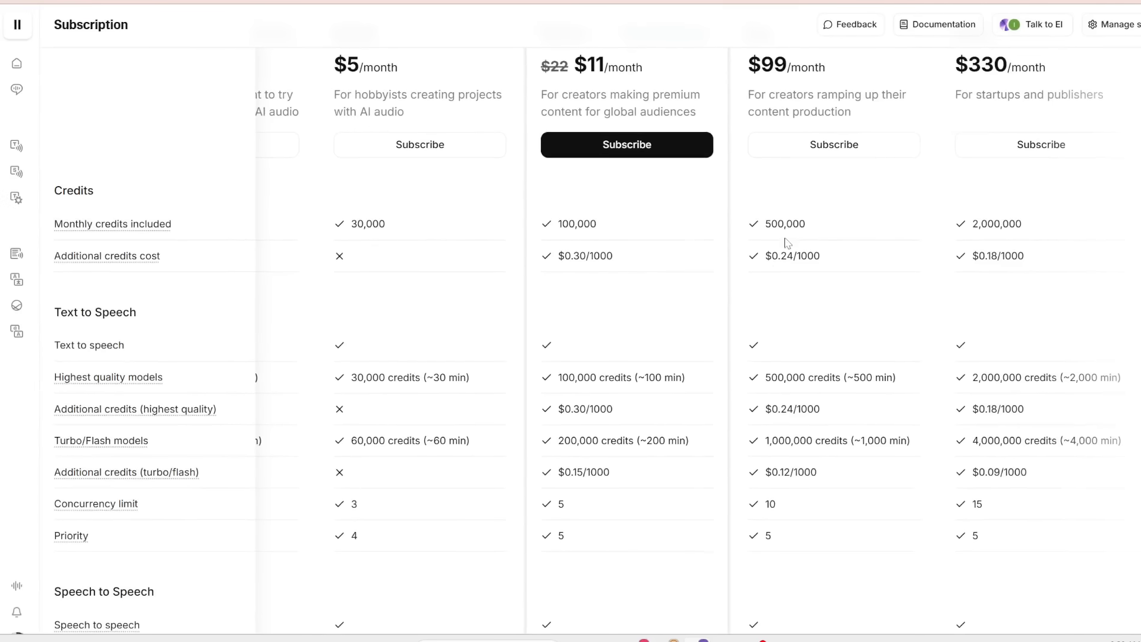
scroll(788, 243, right, 3)
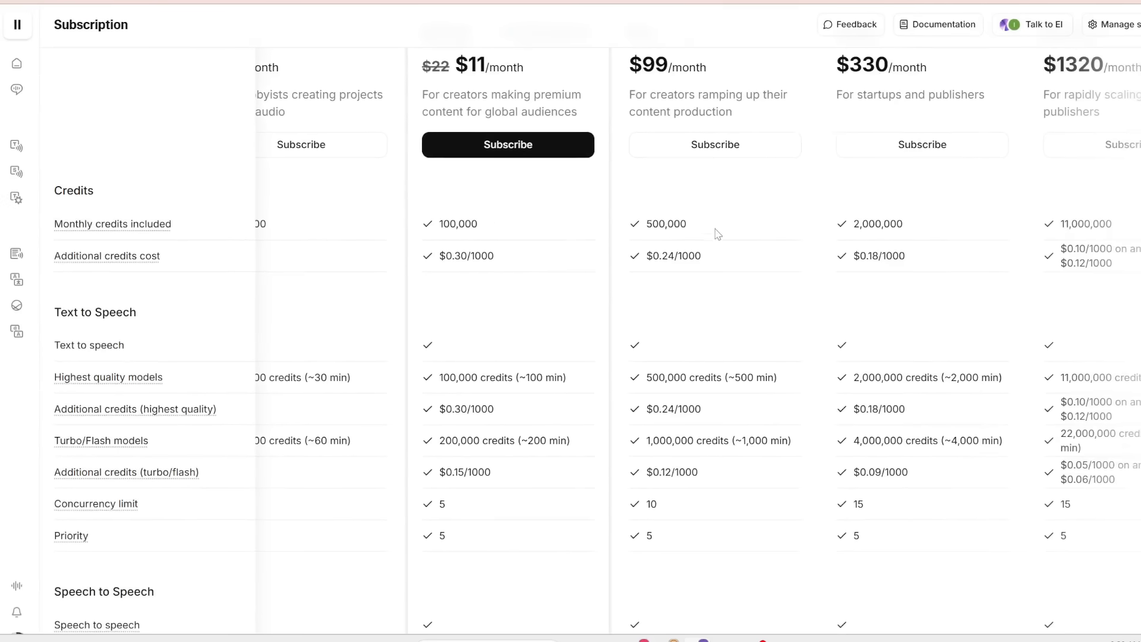
scroll(670, 252, up, 3)
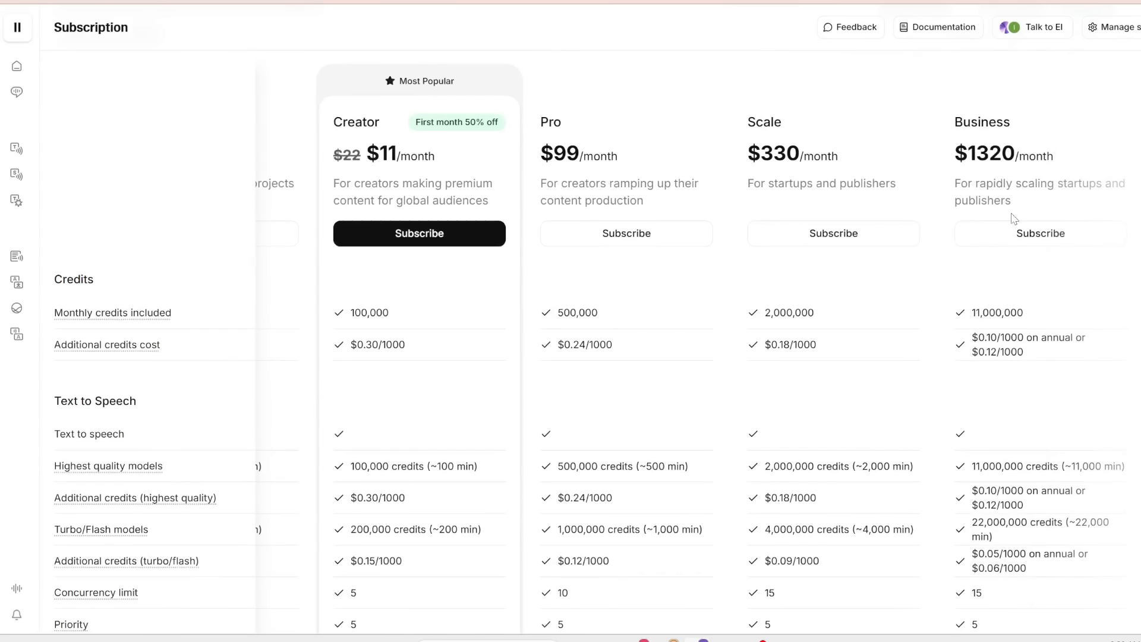
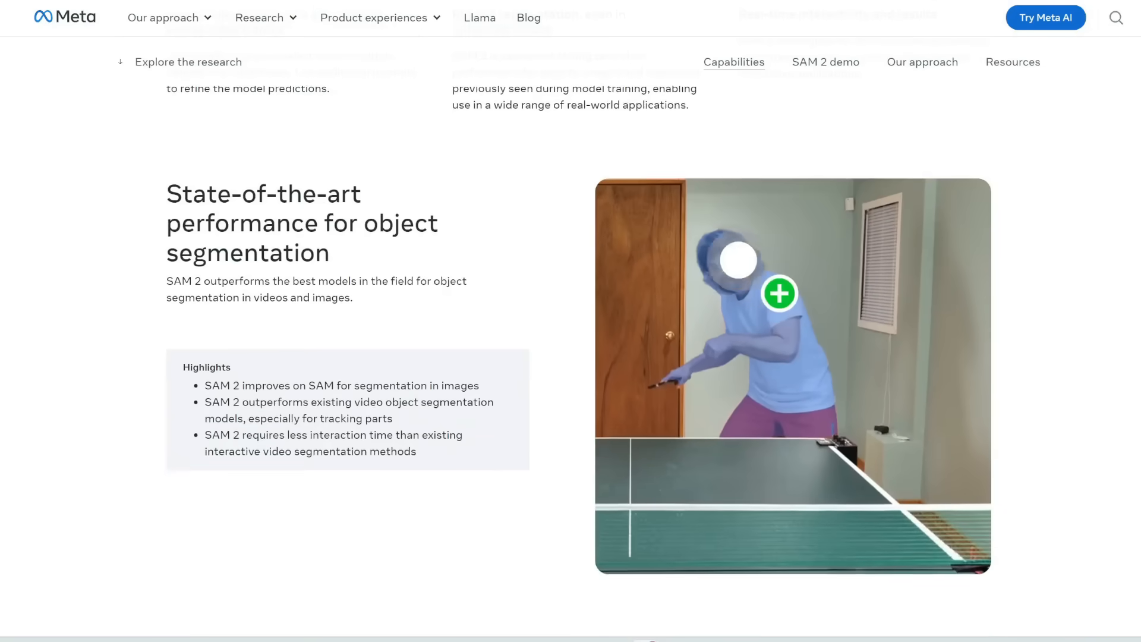
scroll(570, 357, down, 3)
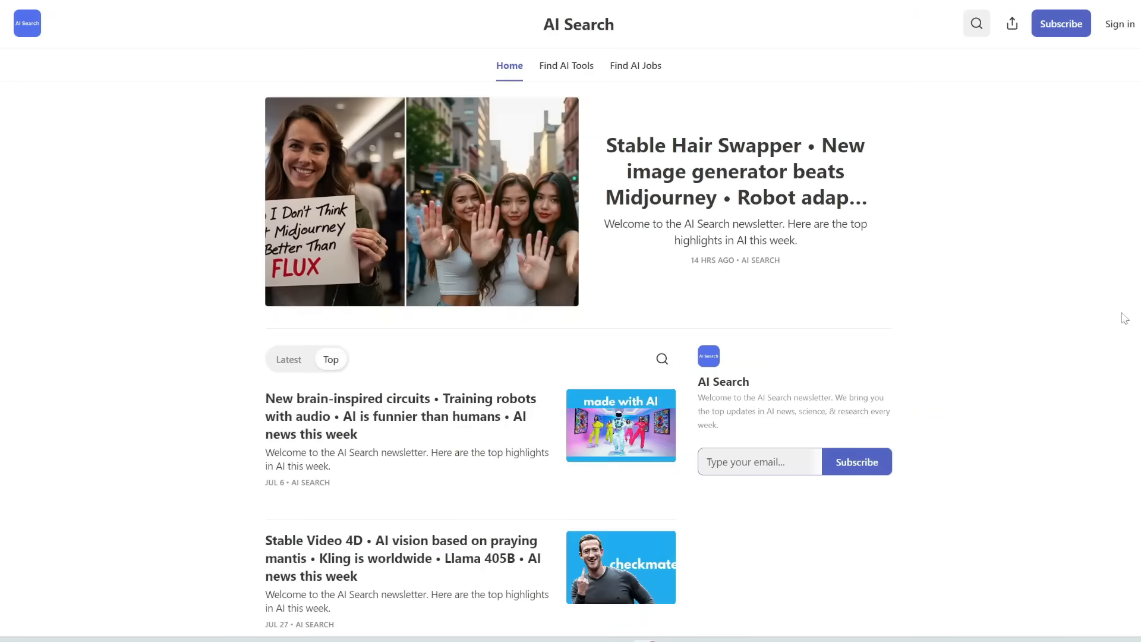
scroll(1125, 318, down, 9)
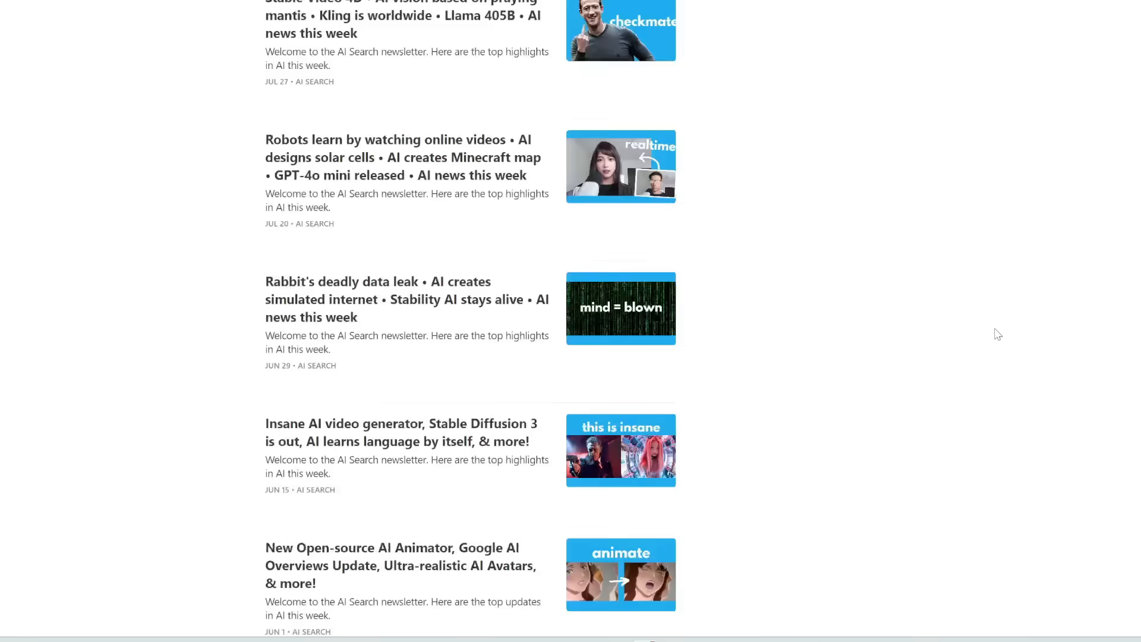